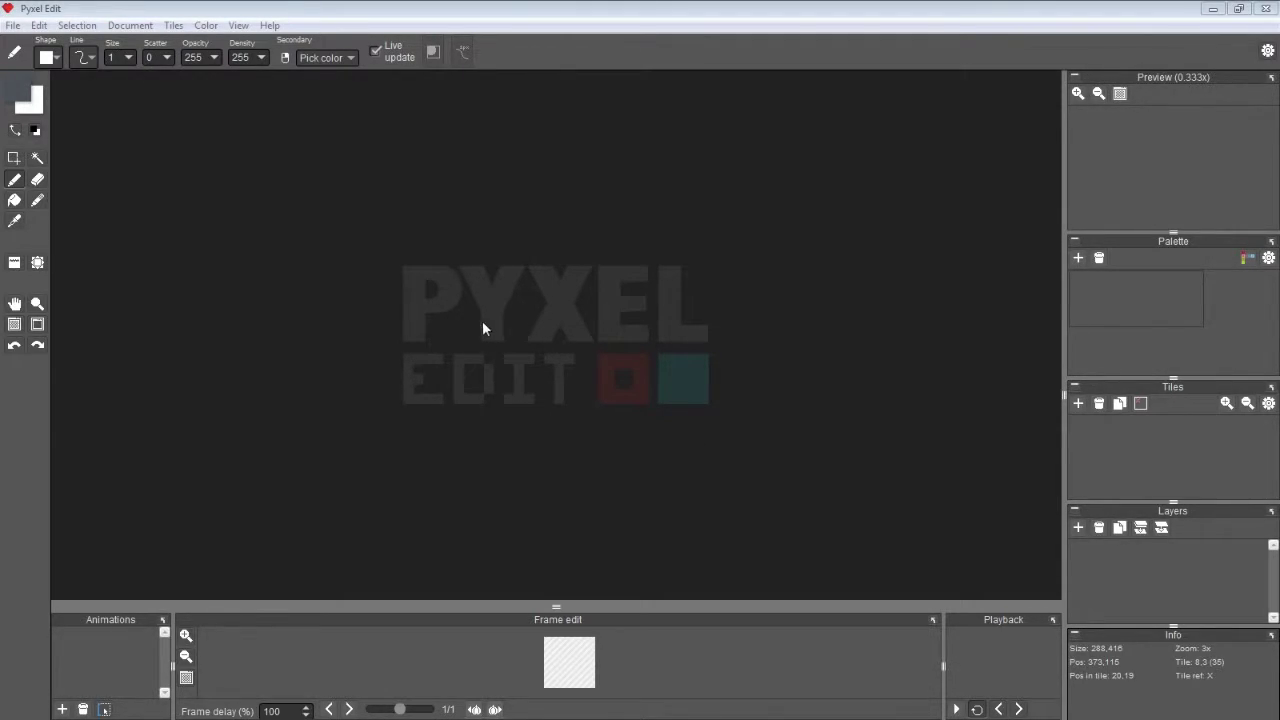
- Create a tiled document 13 tiles wide and 13 tiles high, with a tile width and height of 32
click(14, 26)
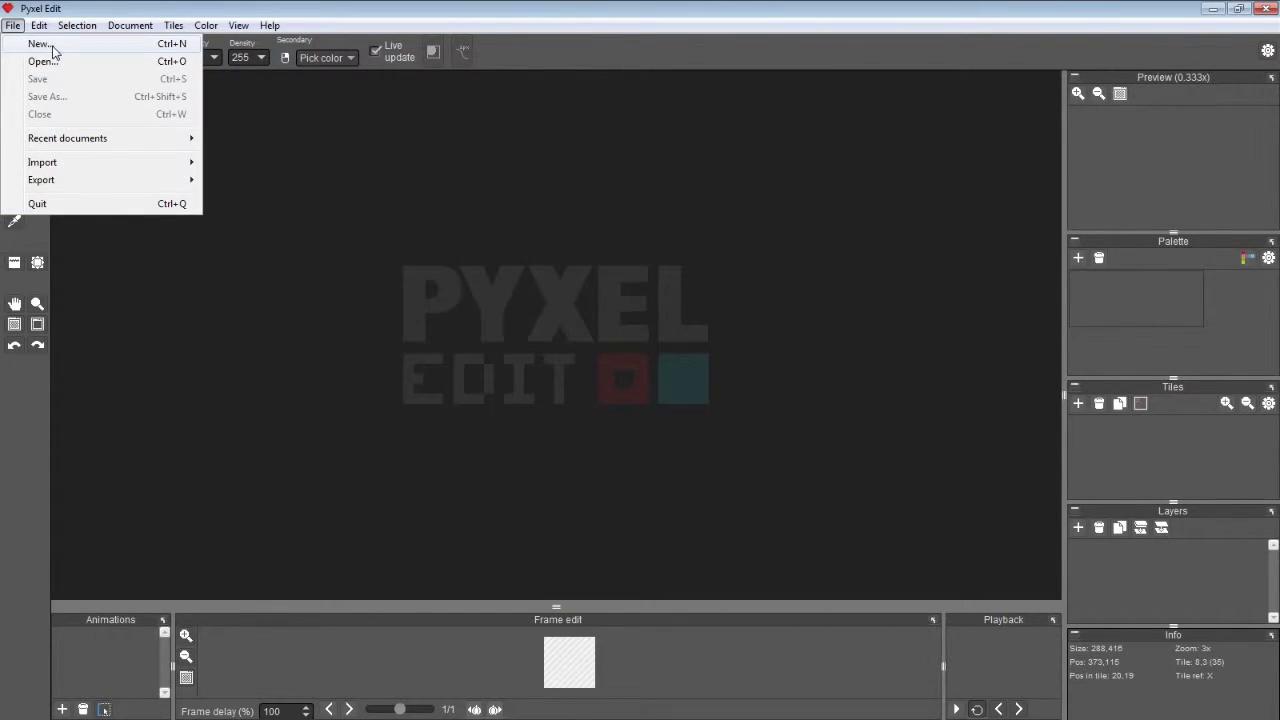
click(42, 46)
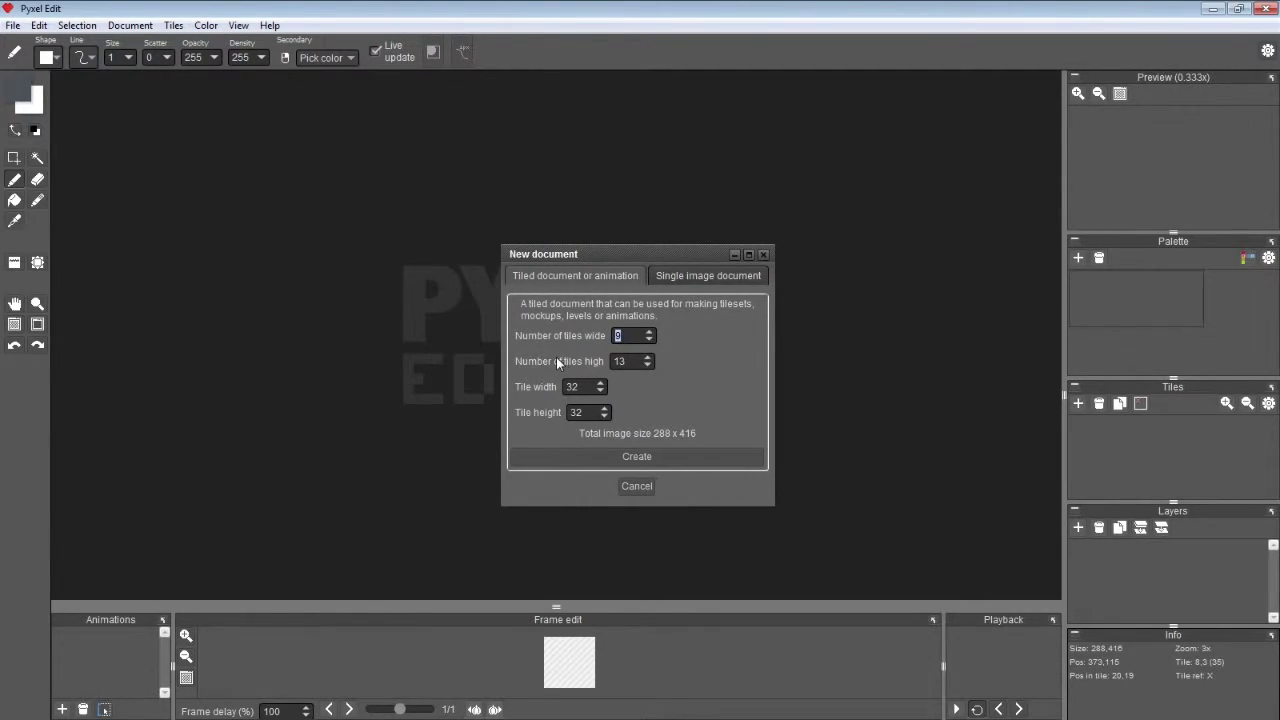
click(650, 331)
click(650, 331)
click(650, 331)
click(650, 331)
double_click(628, 338)
key(Tab)
key(Tab)
key(Tab)
double_click(570, 386)
click(636, 457)
- Enlarge the document window to fill the workspace and view the empty tile grid at 2x
drag(333, 116, 307, 85)
drag(572, 466, 1058, 596)
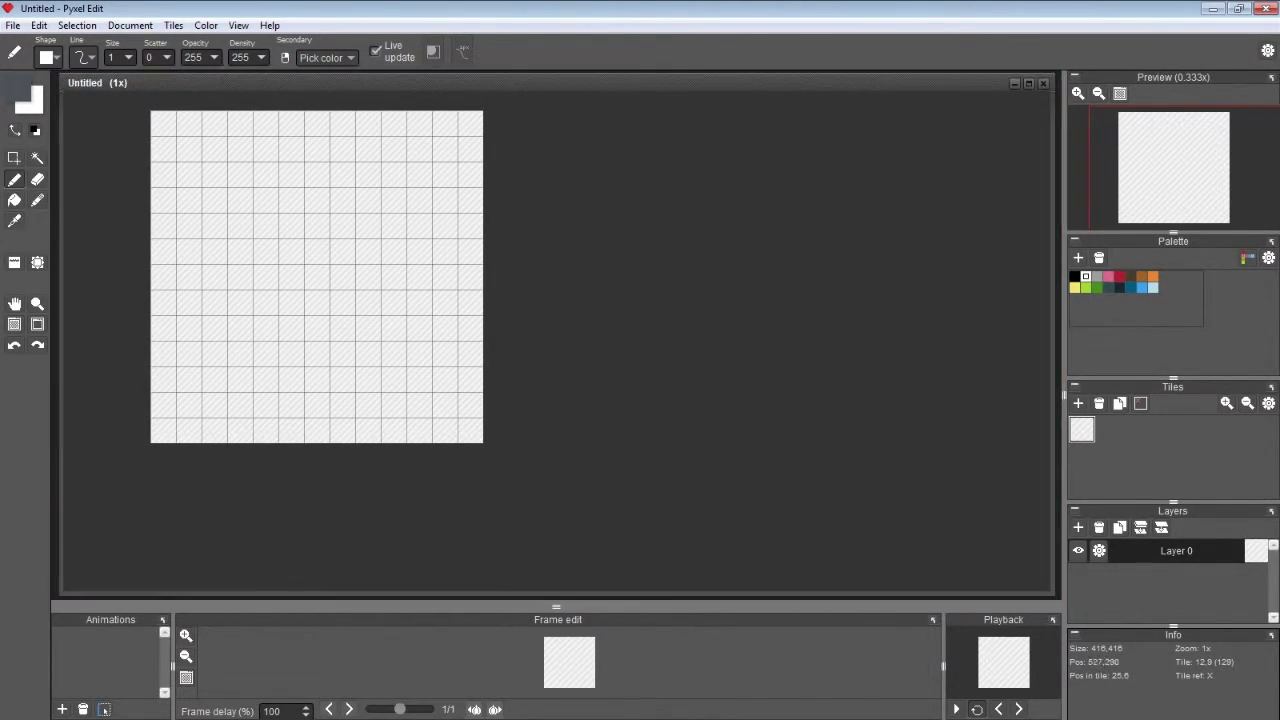
scroll(475, 285, up, 2)
drag(334, 266, 788, 343)
scroll(650, 326, down, 1)
mouse_move(441, 290)
mouse_down()
mouse_move(517, 310)
mouse_move(652, 515)
mouse_up()
drag(650, 348, 577, 244)
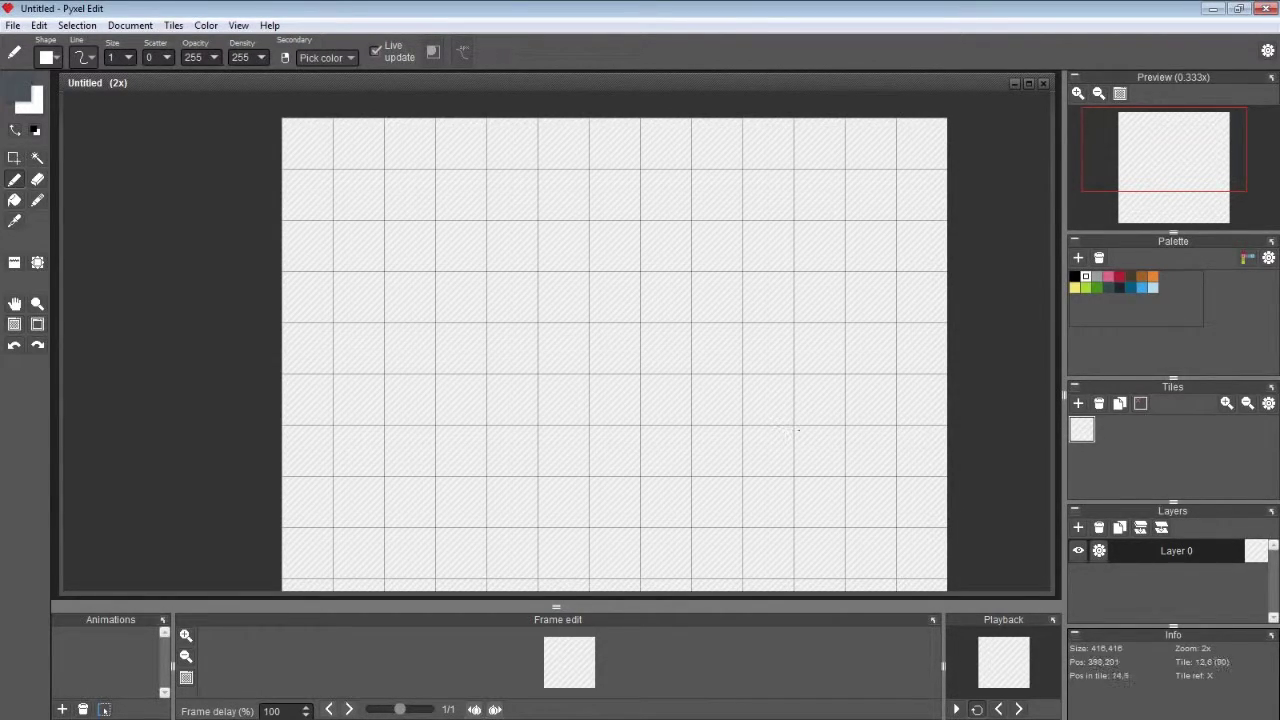
- Place the blank tile from the tile set on the canvas at grid cell 4,2
click(1086, 432)
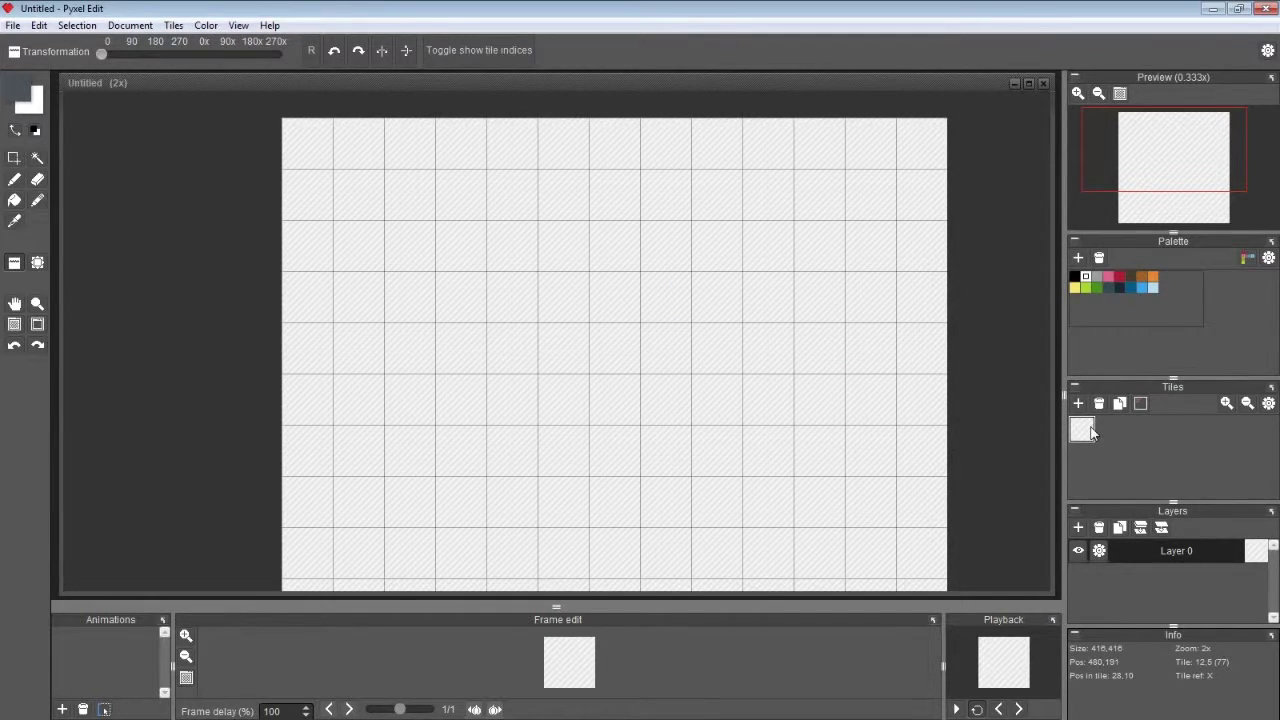
scroll(505, 271, up, 1)
drag(416, 251, 496, 368)
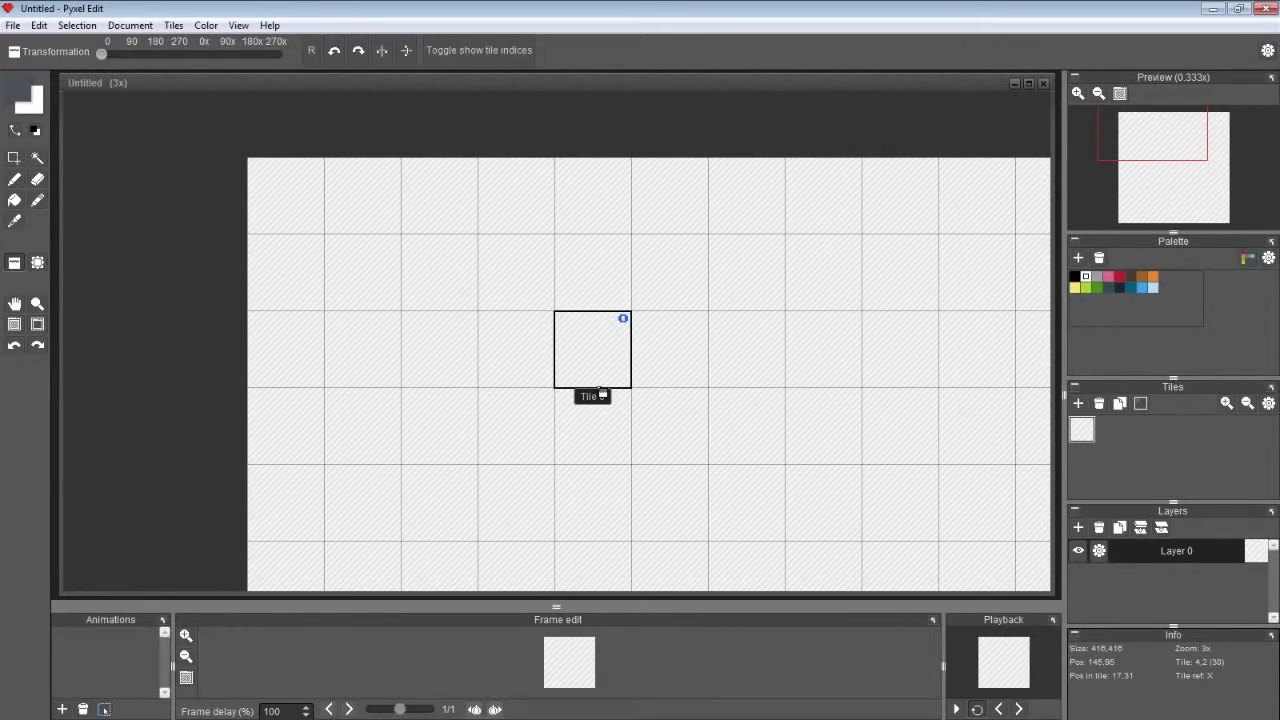
scroll(537, 369, up, 2)
scroll(535, 367, down, 1)
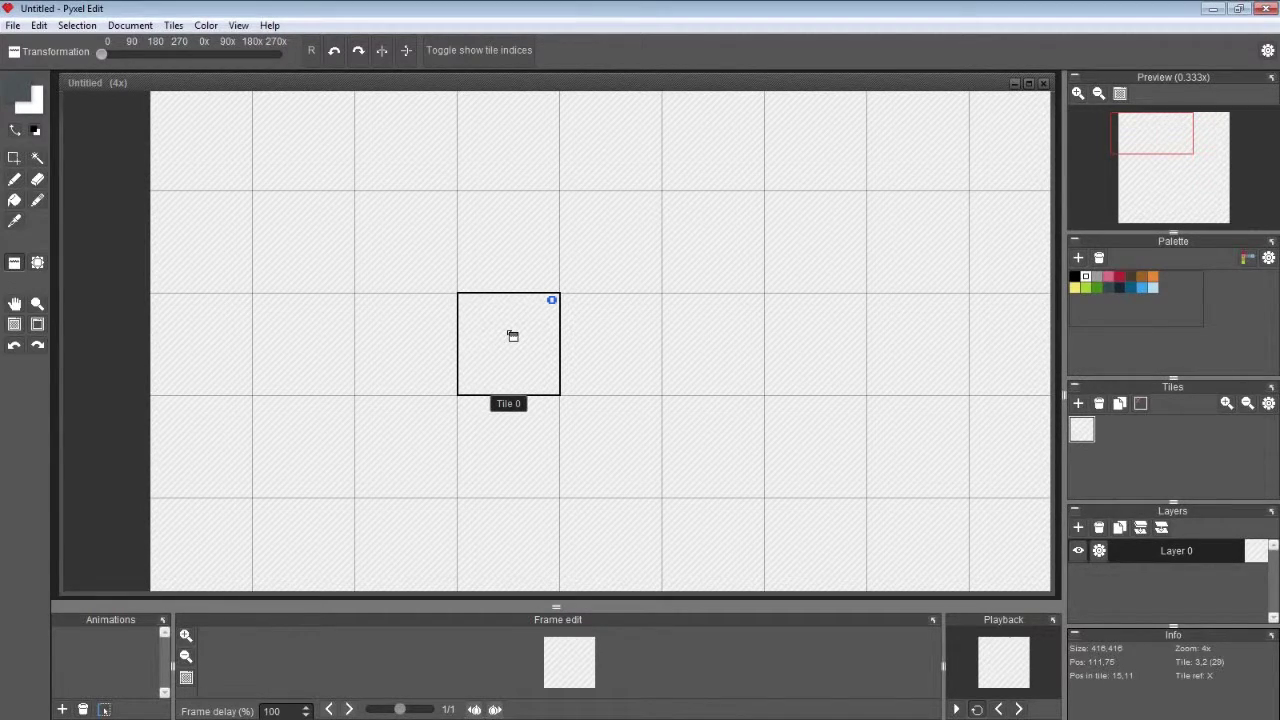
scroll(617, 277, down, 2)
scroll(620, 275, up, 3)
drag(614, 252, 605, 319)
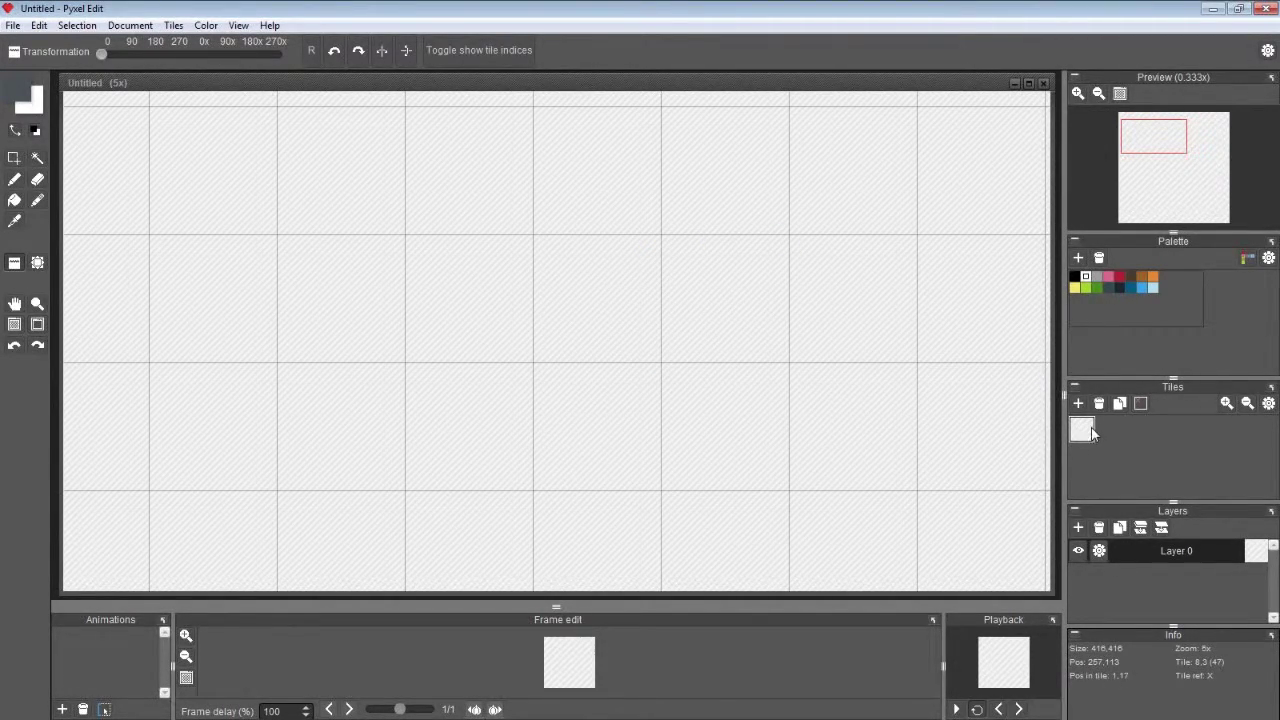
mouse_move(1090, 430)
mouse_down()
mouse_move(620, 286)
mouse_move(606, 294)
mouse_up()
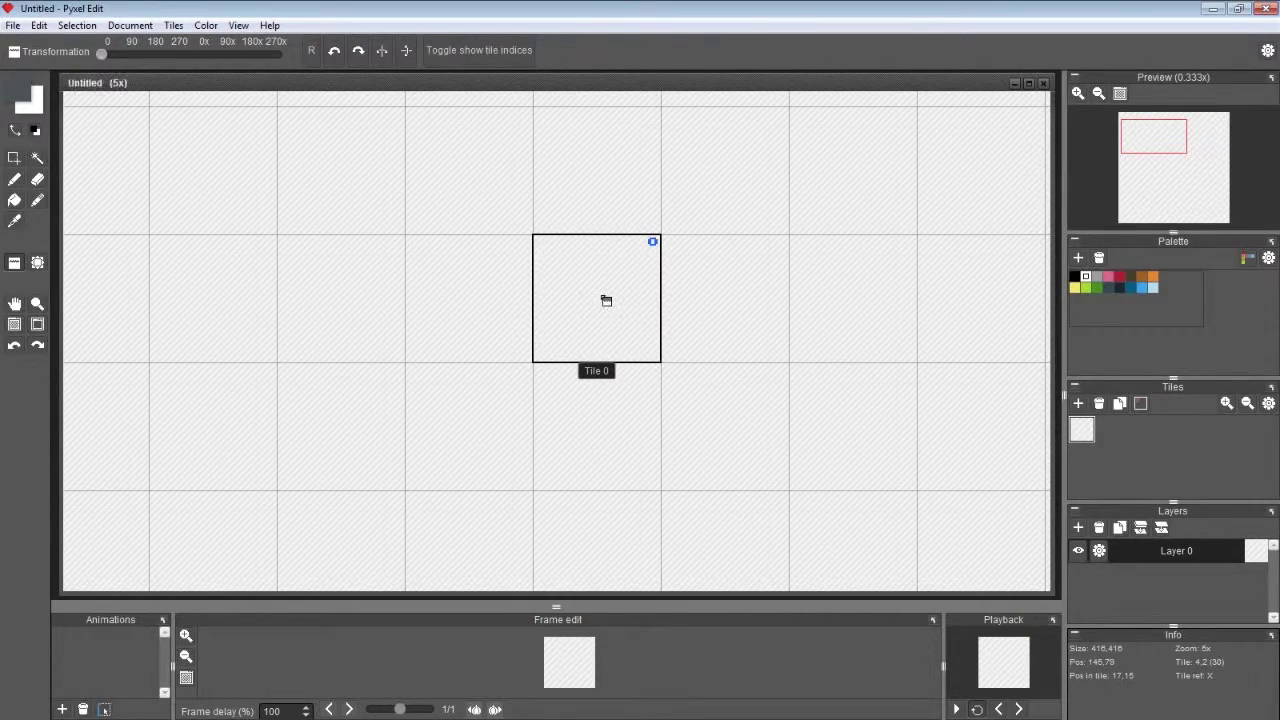
- Try a freehand pen stroke inside the placed tile and undo it
click(14, 179)
drag(589, 283, 553, 313)
key(ctrl+z)
- Draw a brown line across the placed tile one pixel below its upper edge and fill the area beneath it brown
scroll(593, 276, up, 4)
scroll(597, 278, down, 2)
scroll(597, 278, up, 1)
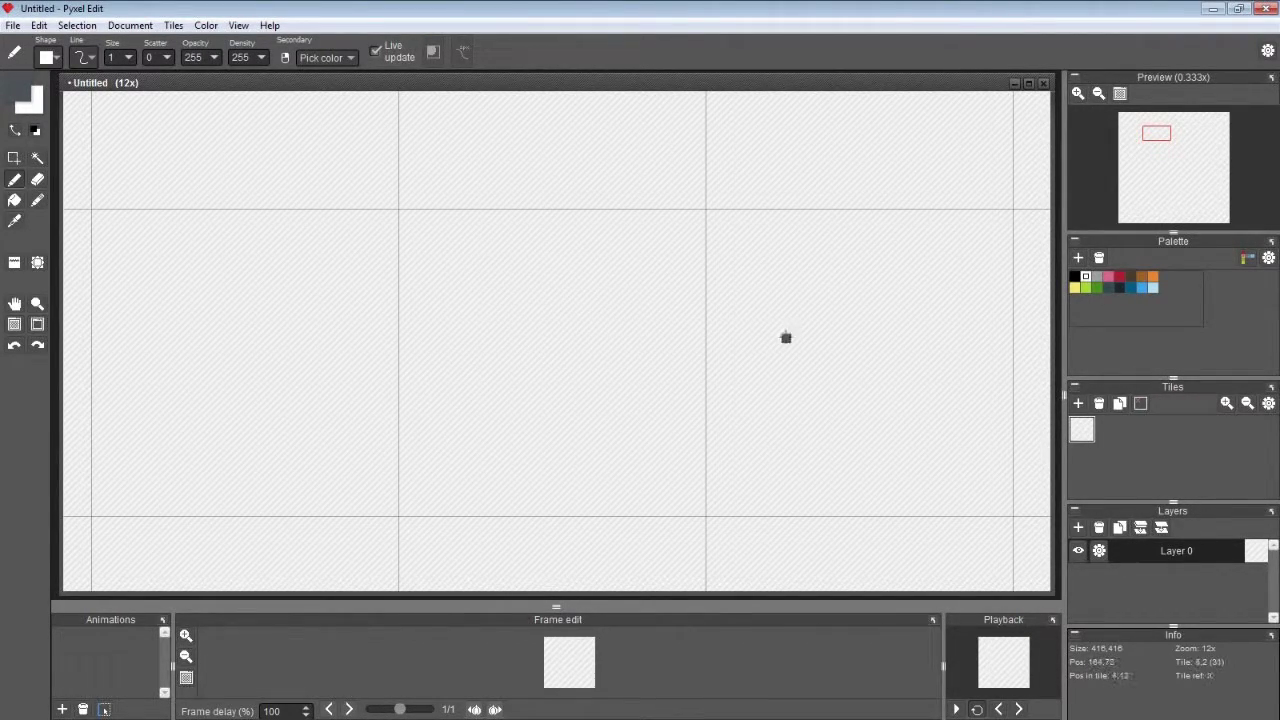
click(1141, 276)
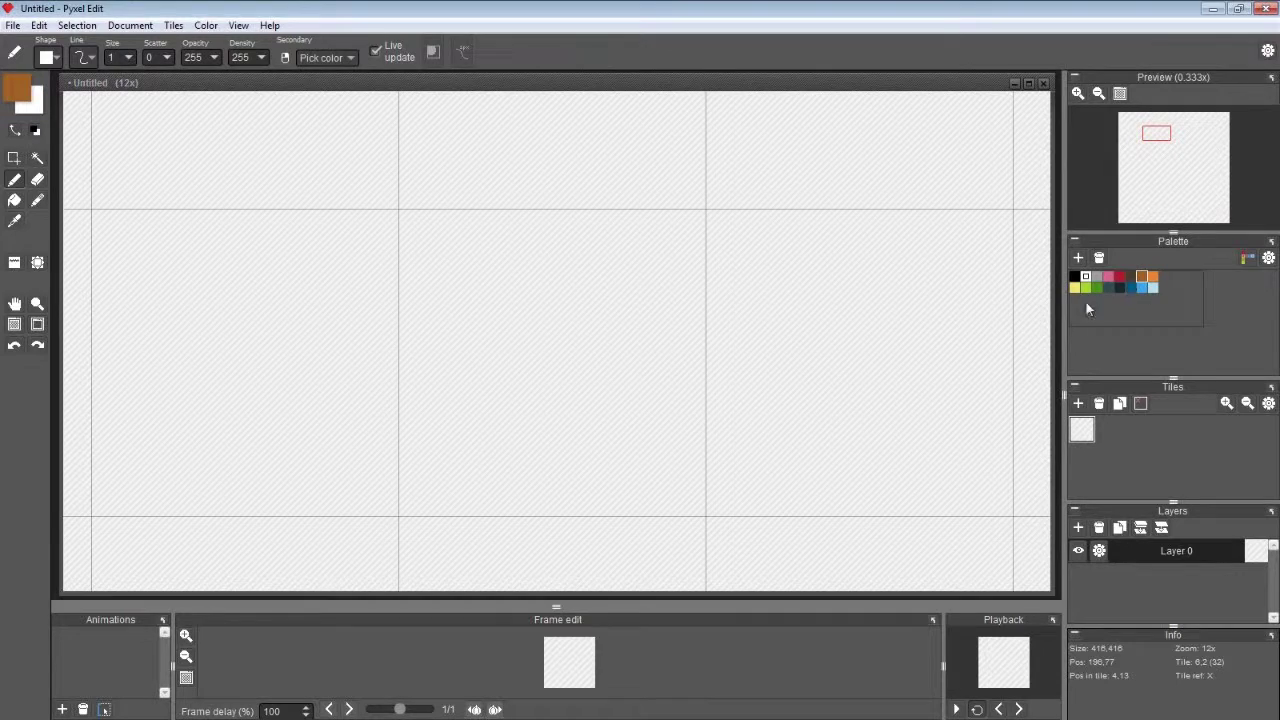
drag(400, 223, 704, 224)
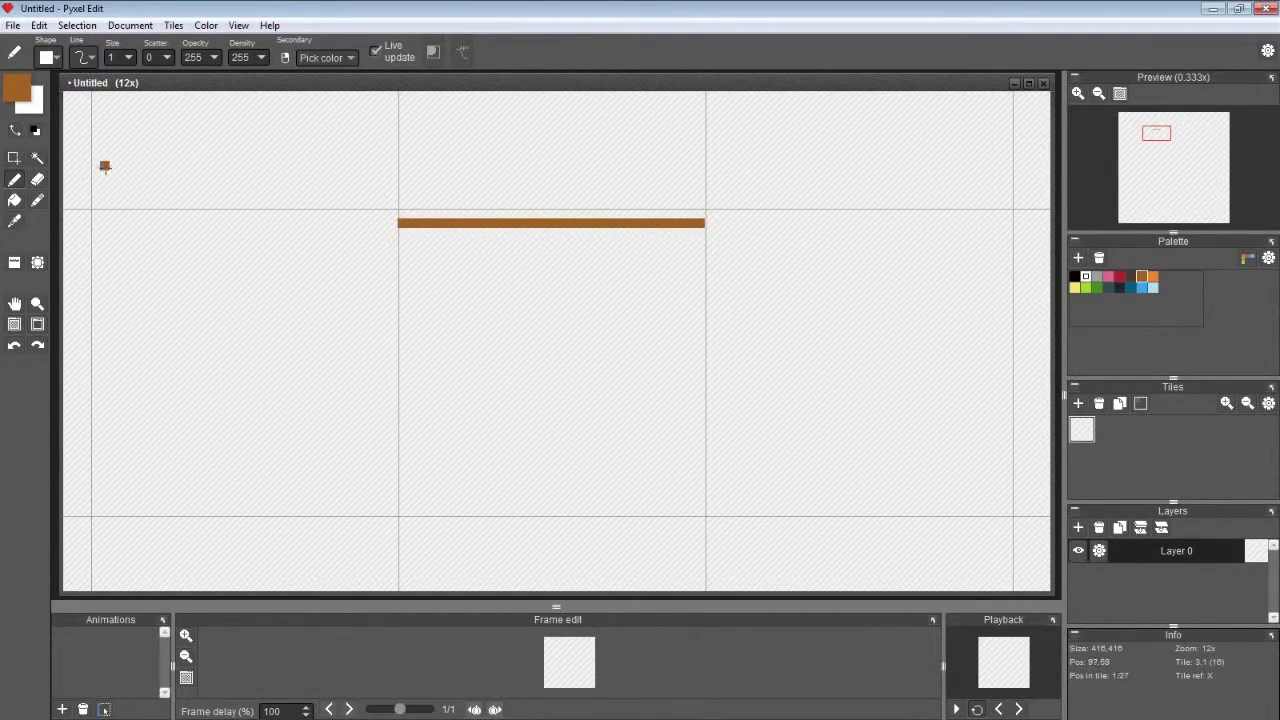
click(14, 200)
click(553, 369)
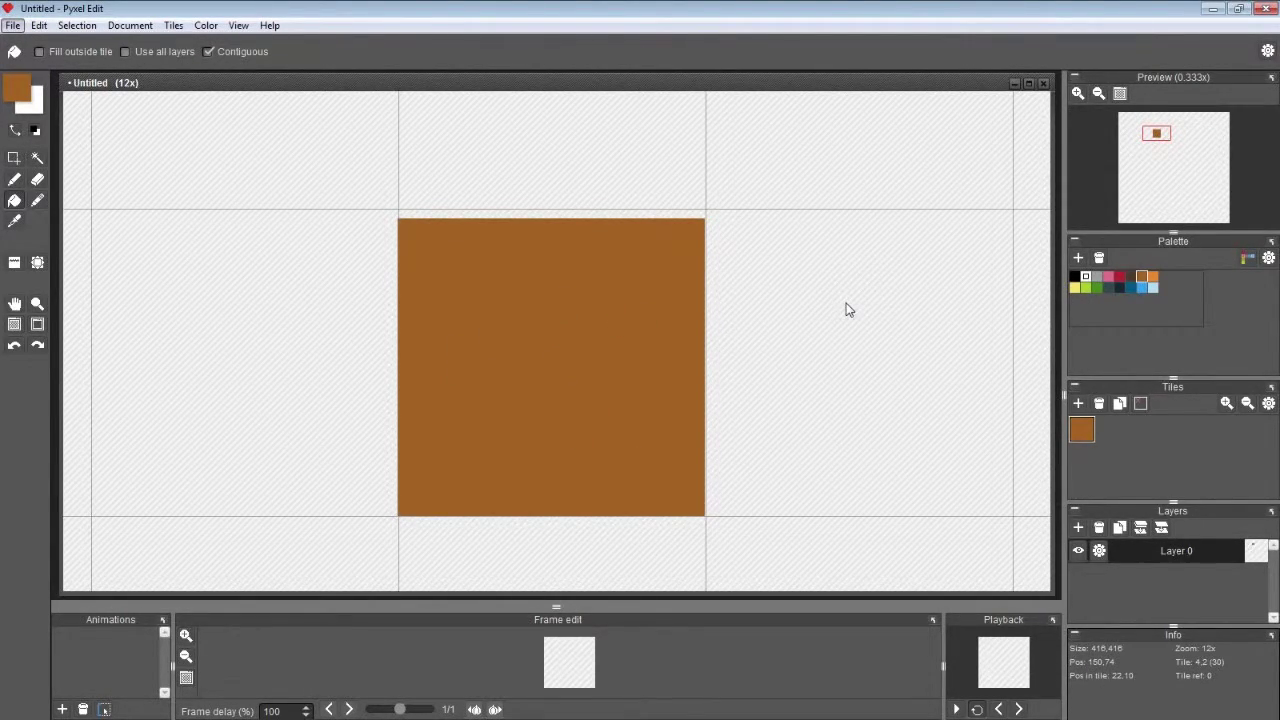
- Scatter single dark brown pixels over the brown tile with the Pen tool, undoing misplaced ones
click(1131, 277)
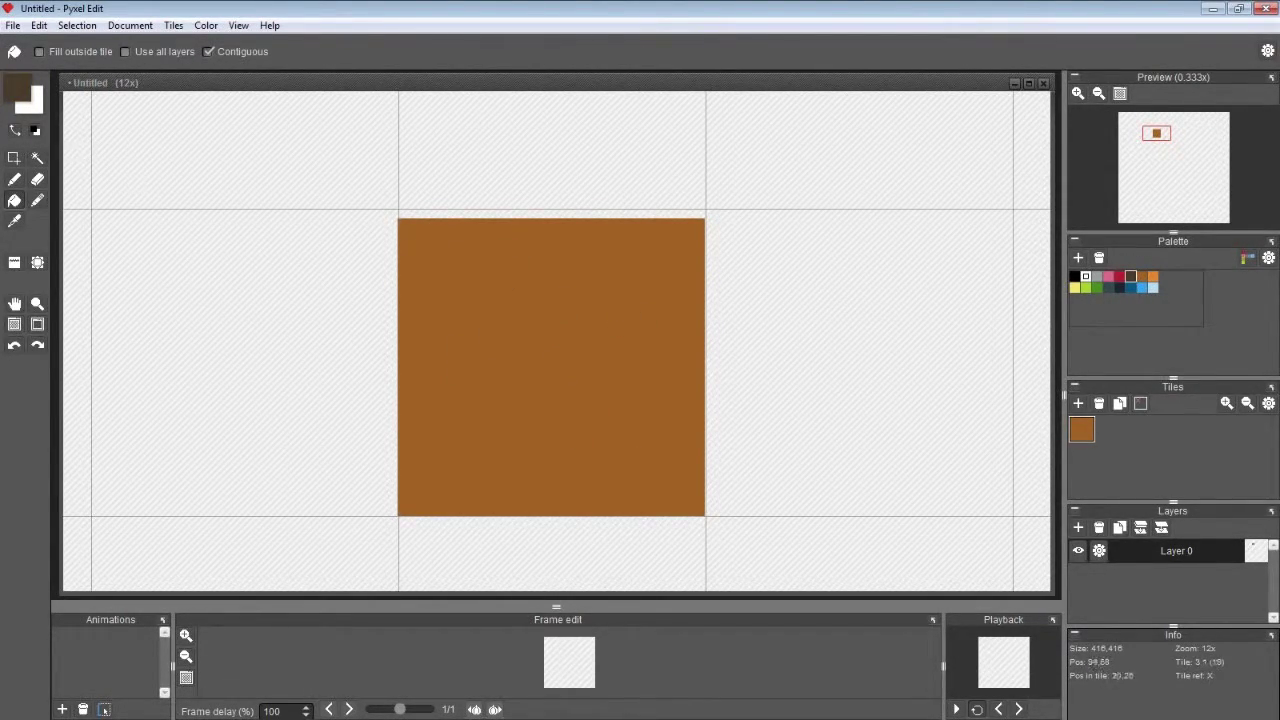
click(14, 179)
click(431, 261)
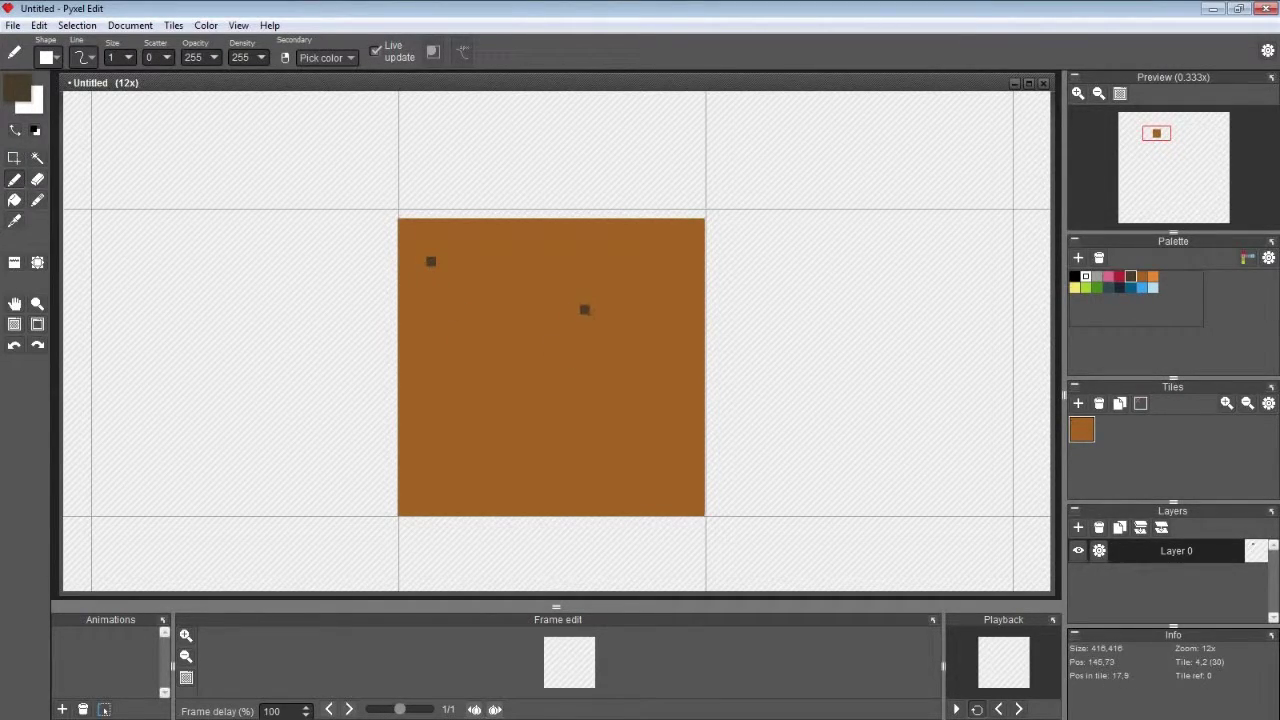
click(603, 434)
click(488, 328)
click(498, 434)
click(517, 405)
click(651, 367)
click(537, 434)
click(488, 482)
click(392, 453)
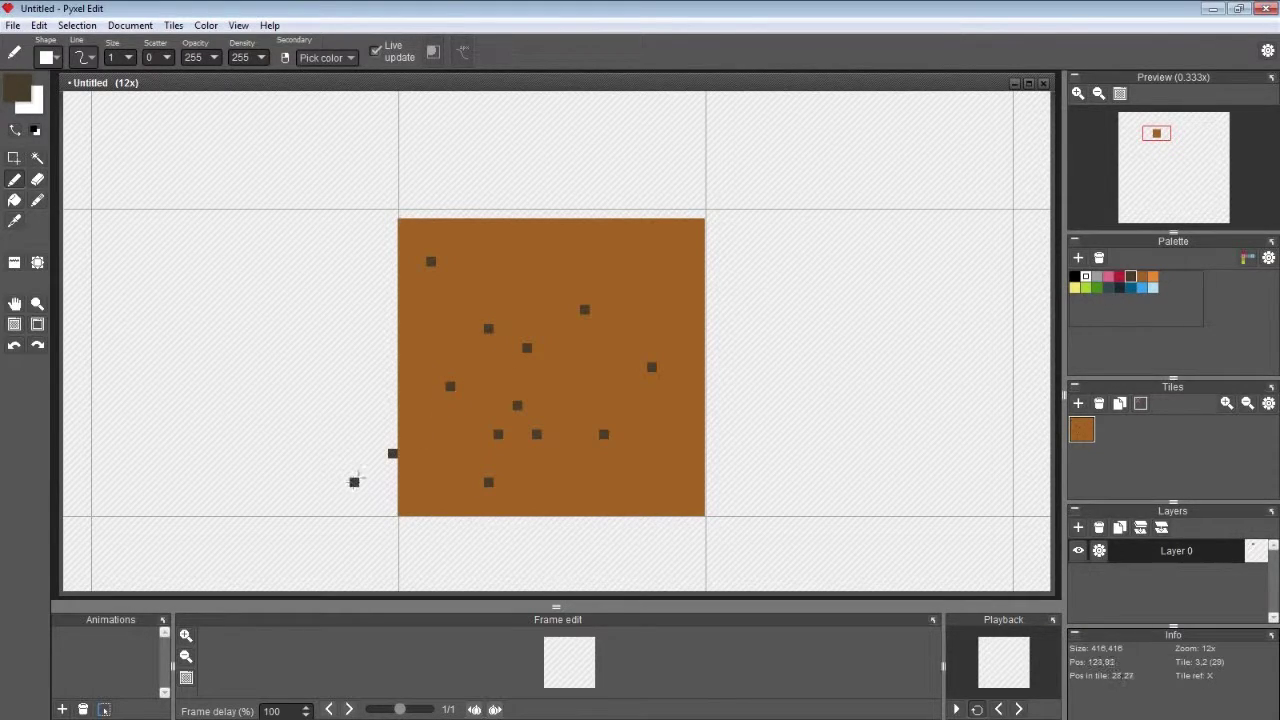
key(ctrl+z)
click(498, 367)
click(556, 271)
click(700, 281)
click(614, 376)
click(508, 261)
click(565, 357)
click(421, 347)
click(527, 299)
click(450, 270)
click(459, 328)
click(527, 395)
key(ctrl+z)
click(546, 491)
click(421, 444)
click(642, 520)
click(642, 481)
key(ctrl+z)
key(ctrl+z)
click(661, 444)
click(575, 501)
click(556, 424)
click(632, 348)
click(670, 270)
click(584, 232)
click(642, 299)
click(575, 262)
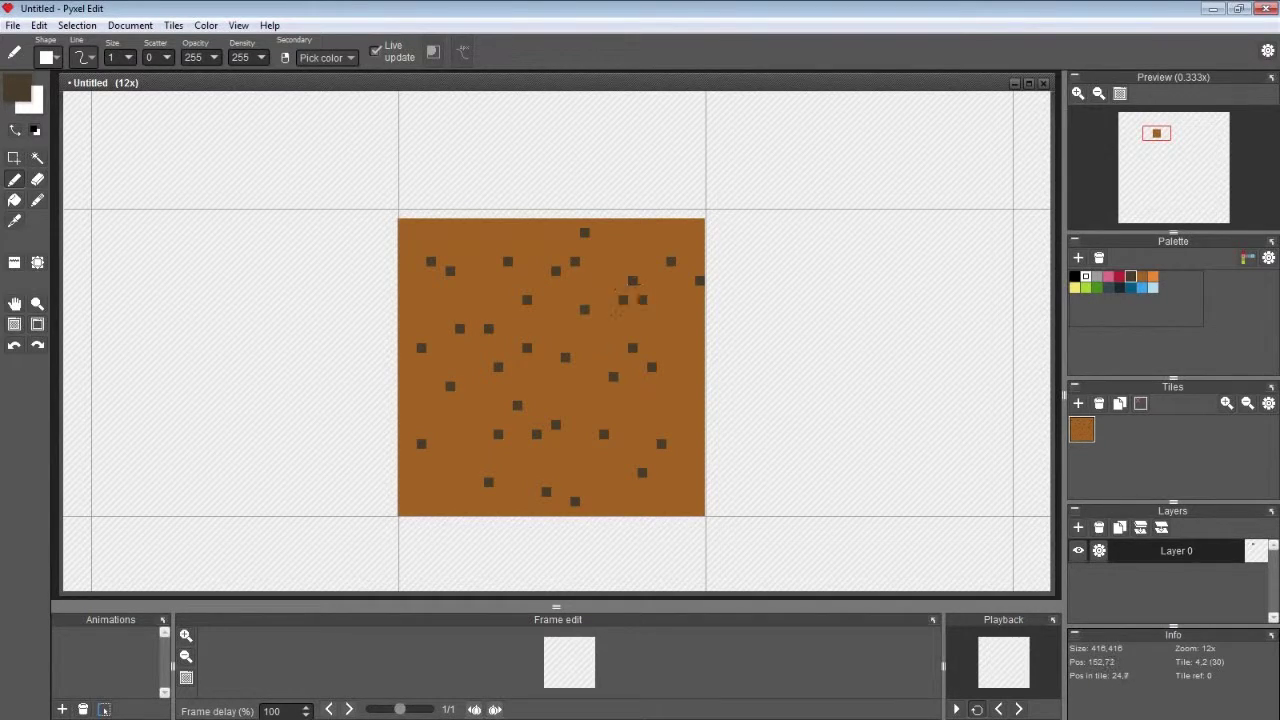
- Paint the empty pixel row along the tile's upper edge in the same brown as the fill
key(alt)
click(1152, 276)
key(alt)
click(587, 233)
mouse_move(402, 213)
mouse_down()
mouse_move(722, 220)
mouse_move(704, 214)
mouse_up()
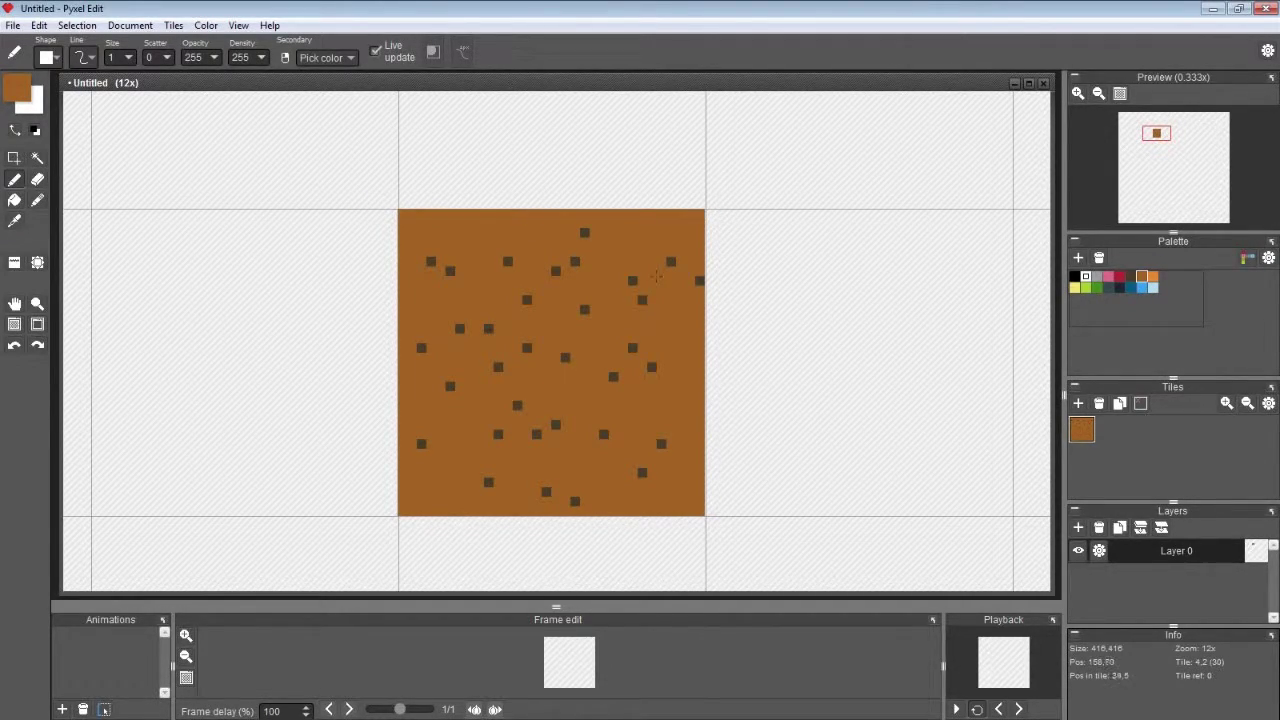
- Sample the dark brown from a speckle and add more single pixels around the tile
alt+click(575, 261)
click(680, 222)
click(661, 252)
click(651, 396)
click(421, 376)
click(431, 434)
click(411, 491)
click(565, 318)
click(450, 280)
click(479, 299)
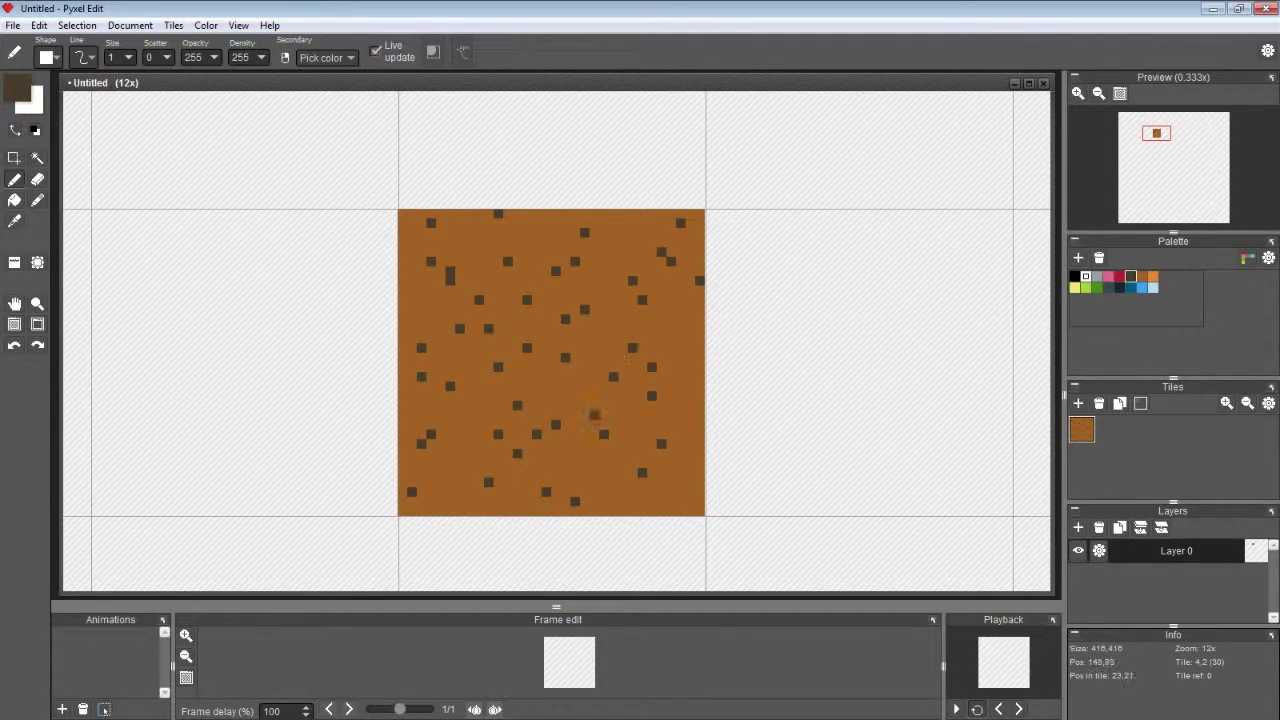
- Place copies of the dirt tile beside, above and diagonally above the original to form a 2 by 2 block
scroll(594, 414, down, 3)
scroll(594, 414, up, 3)
key(space)
mouse_move(579, 395)
mouse_down()
mouse_move(579, 282)
mouse_move(586, 398)
mouse_up()
key(space)
scroll(586, 398, down, 2)
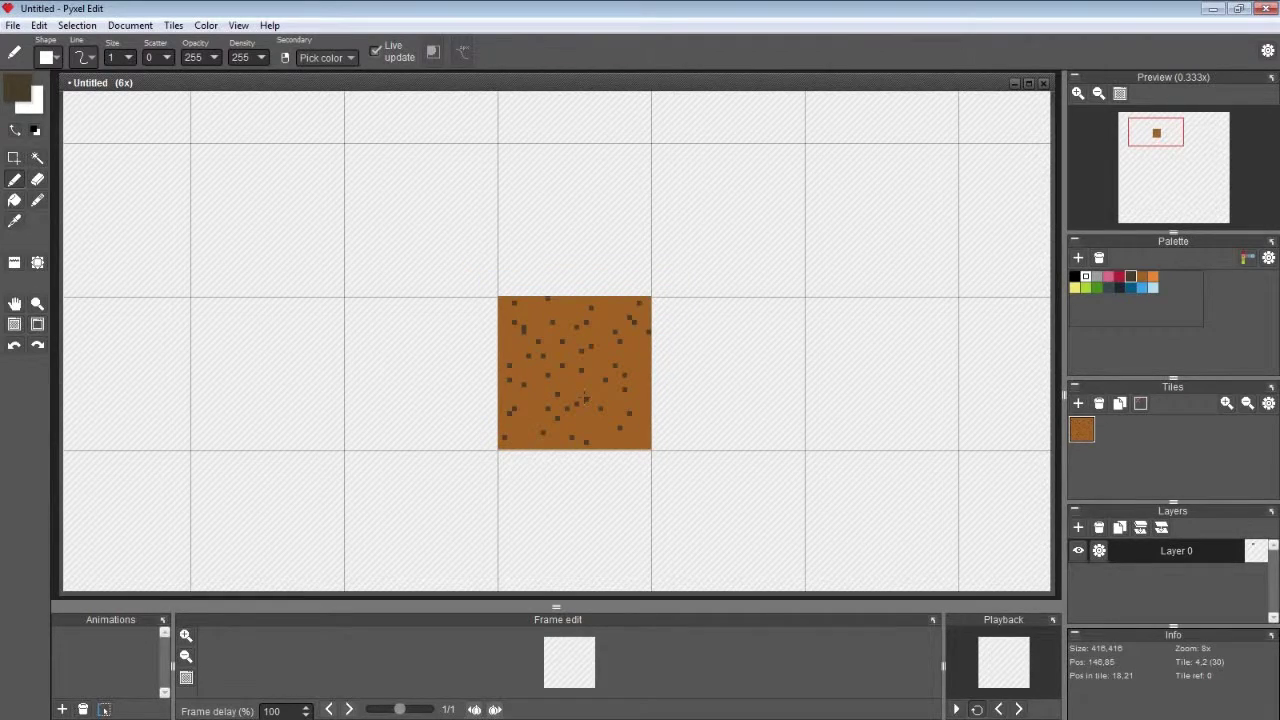
click(1088, 432)
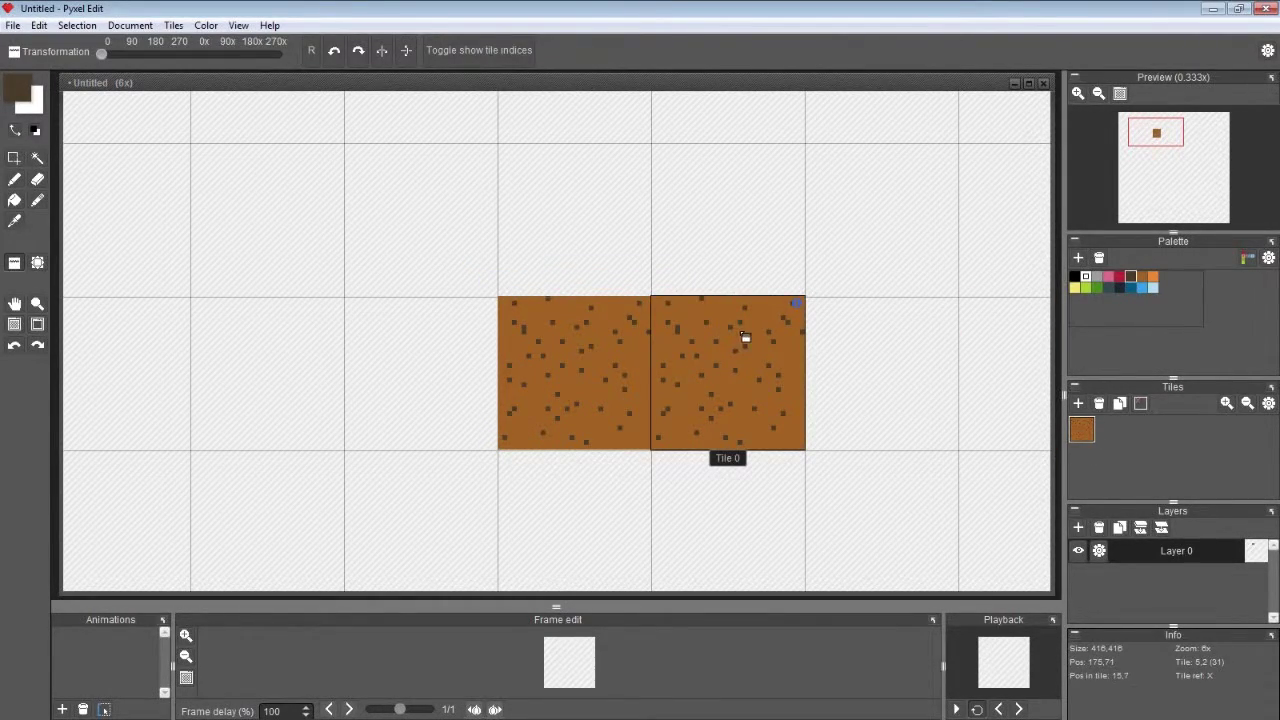
click(740, 338)
click(737, 214)
click(611, 220)
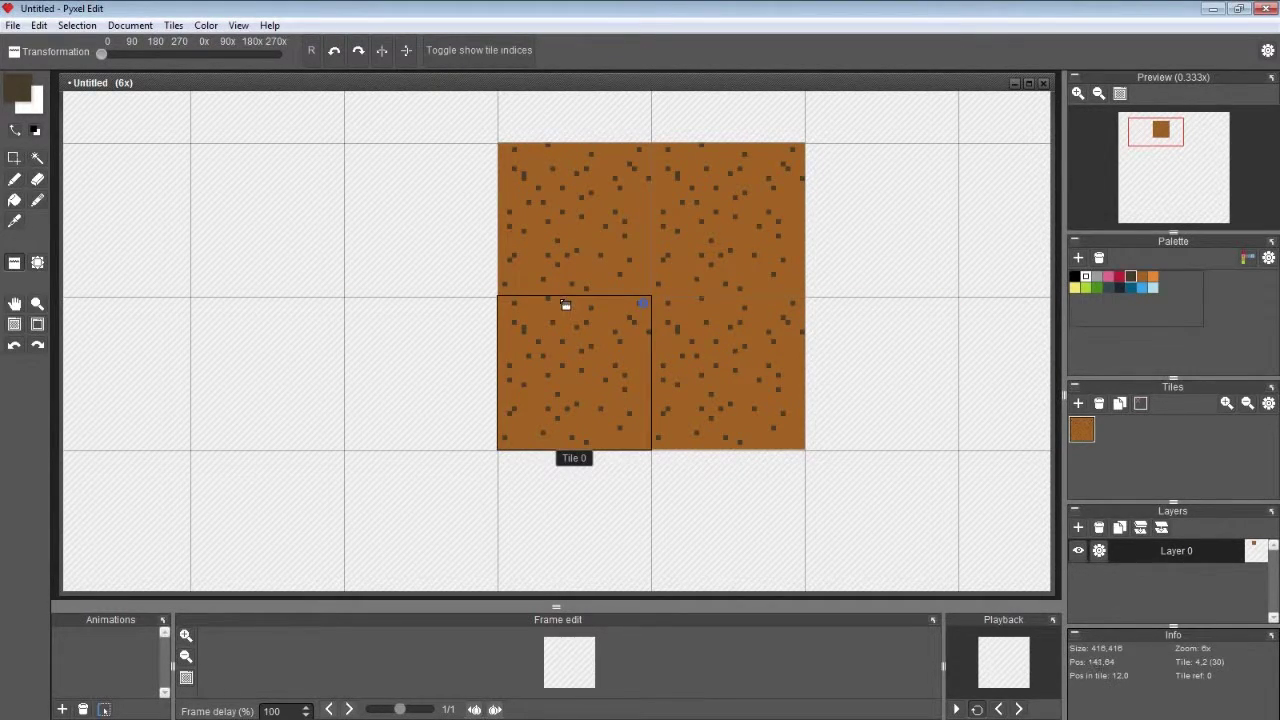
- Test the linked tiles with a freehand pen scribble on the block's lower-left tile and undo it
scroll(606, 281, up, 1)
scroll(637, 280, up, 2)
scroll(661, 276, down, 3)
key(space)
drag(661, 276, 617, 306)
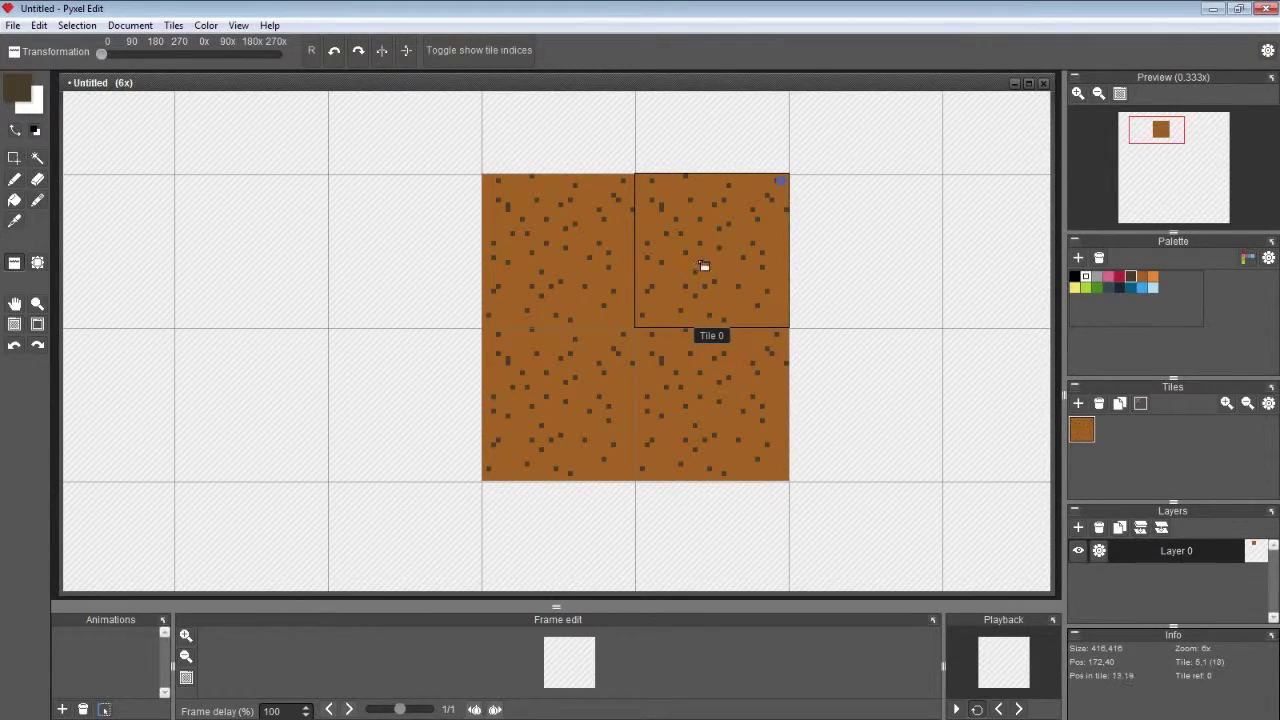
click(14, 179)
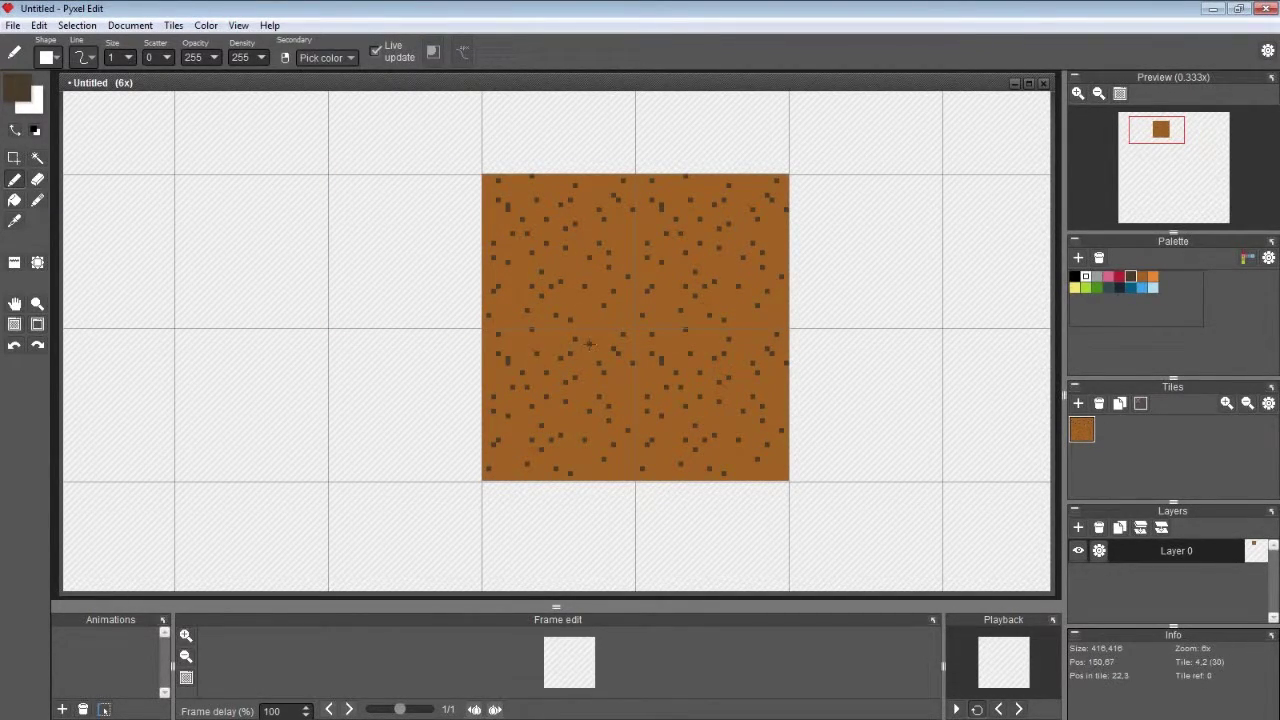
mouse_move(547, 398)
mouse_down()
mouse_move(560, 406)
mouse_move(497, 423)
mouse_move(523, 419)
mouse_up()
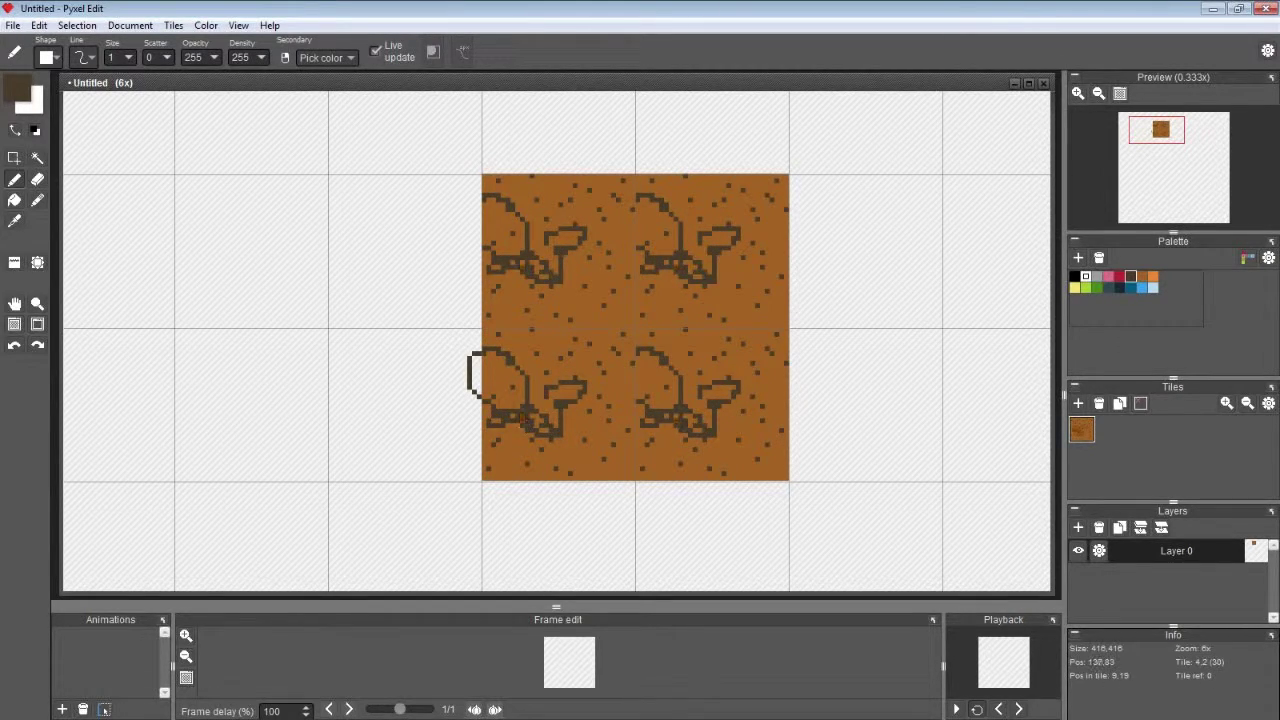
key(ctrl+z)
- Try two diagonal dark brown pen strokes across the tile block, undoing each one
scroll(628, 318, up, 2)
scroll(628, 318, down, 1)
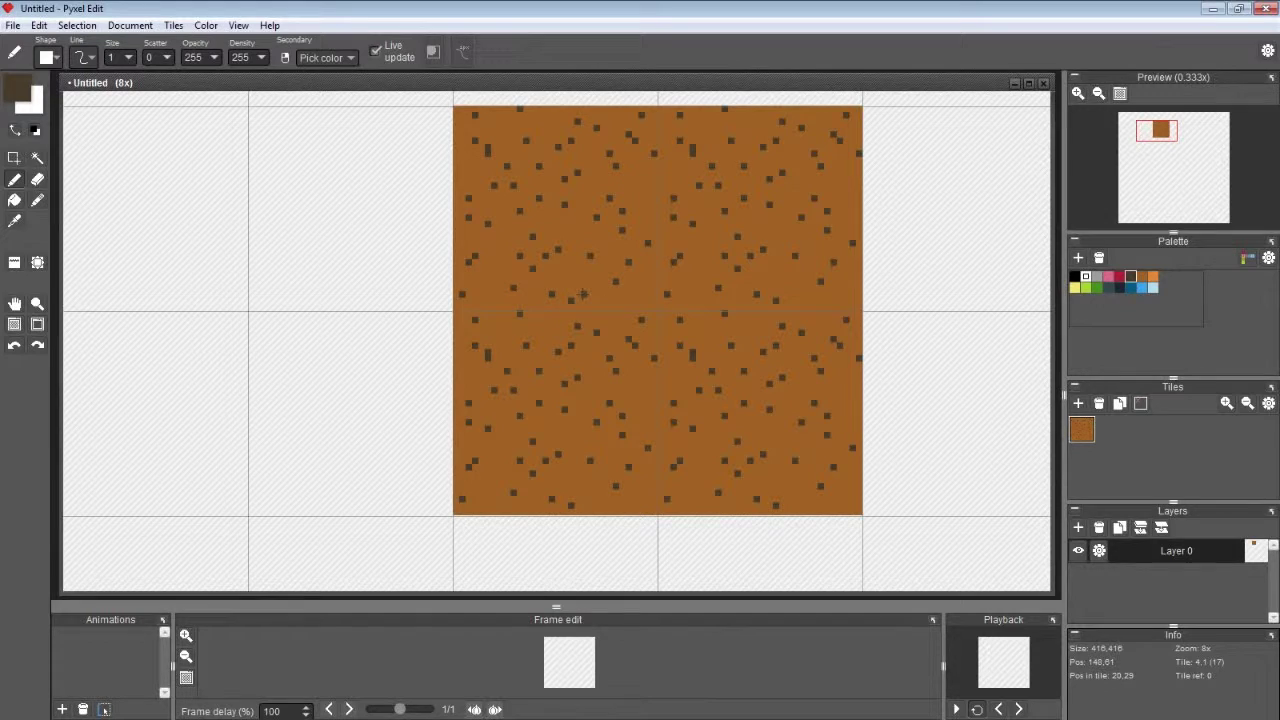
mouse_move(577, 290)
mouse_down()
mouse_move(648, 320)
mouse_move(870, 481)
mouse_up()
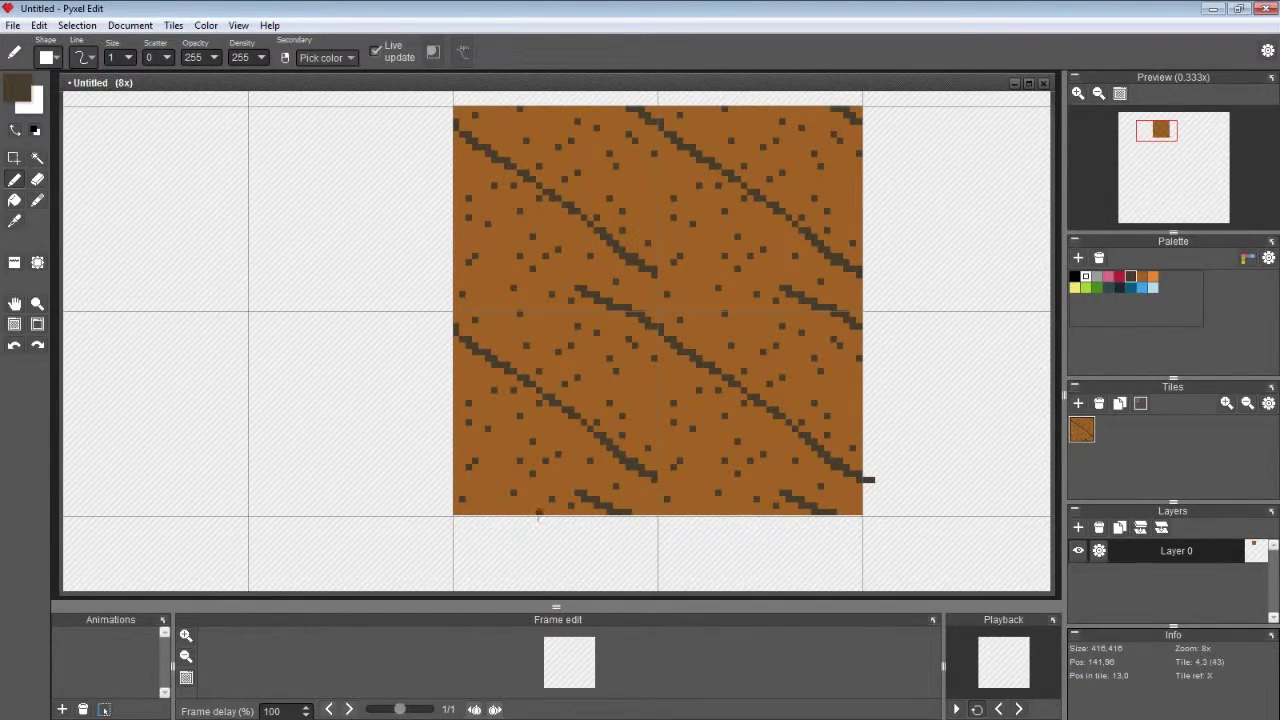
key(ctrl+z)
drag(596, 298, 838, 467)
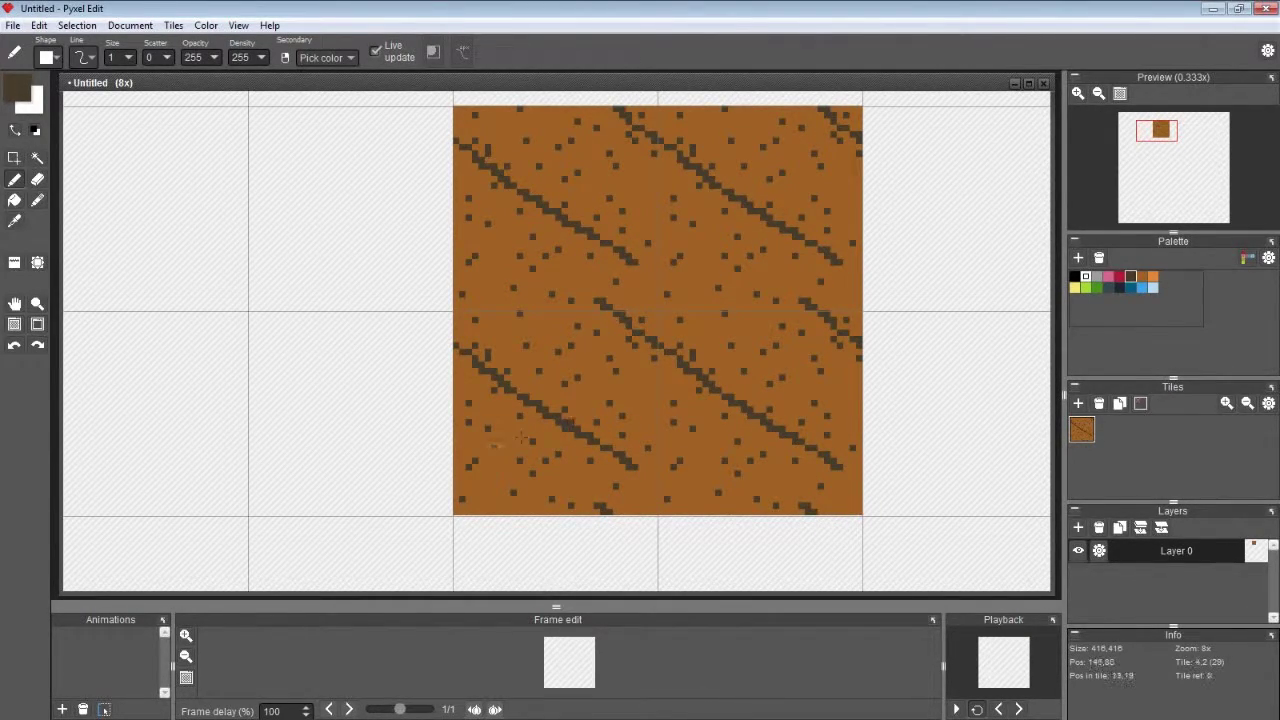
key(ctrl+z)
- Draw a dark brown diagonal line from the block's upper-left tile down to its lower-right tile, undoing the extra stroke
drag(594, 289, 850, 475)
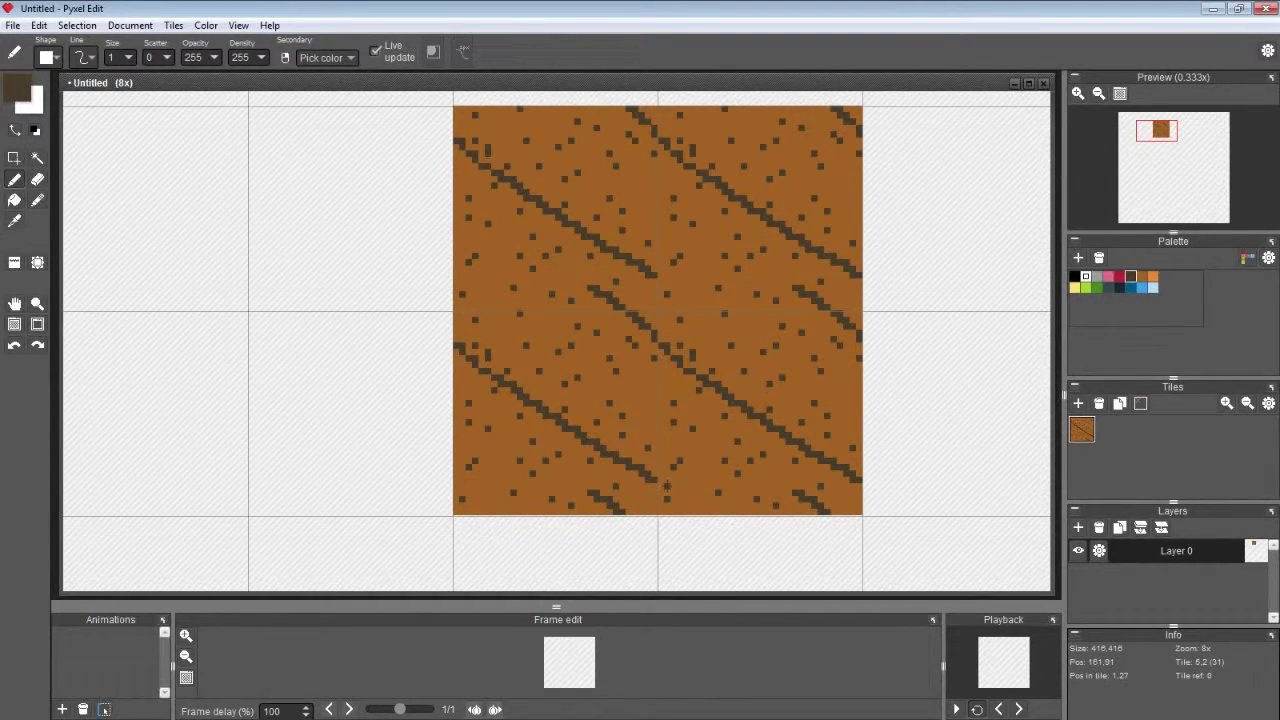
drag(665, 482, 707, 500)
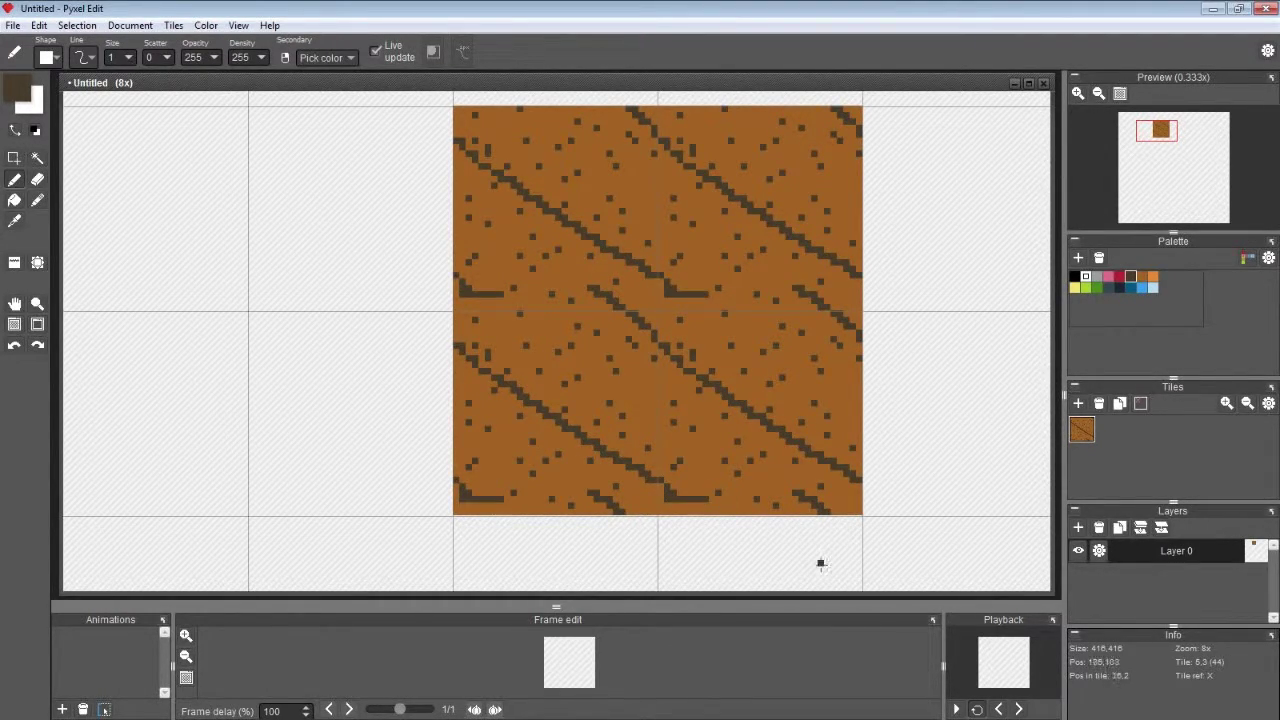
key(ctrl+z)
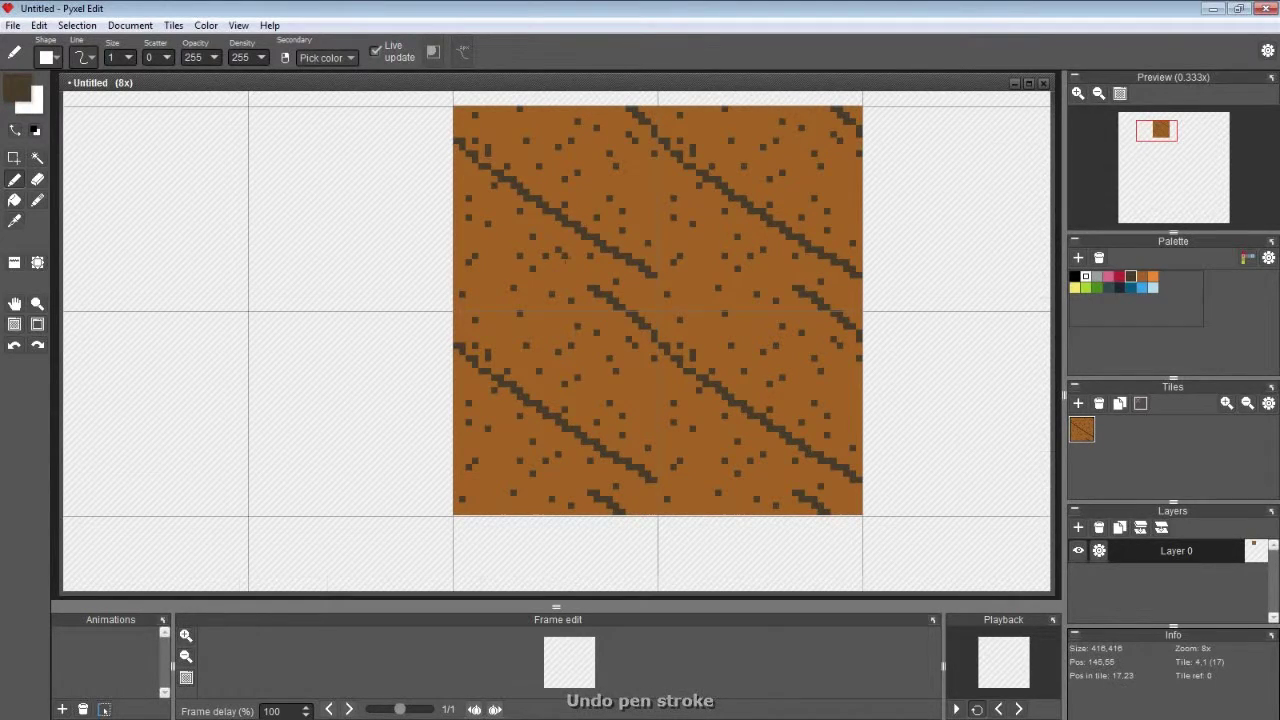
- Place copies of the striped dirt tile above and on both sides of the block, making it four tiles wide and three high
scroll(560, 295, down, 1)
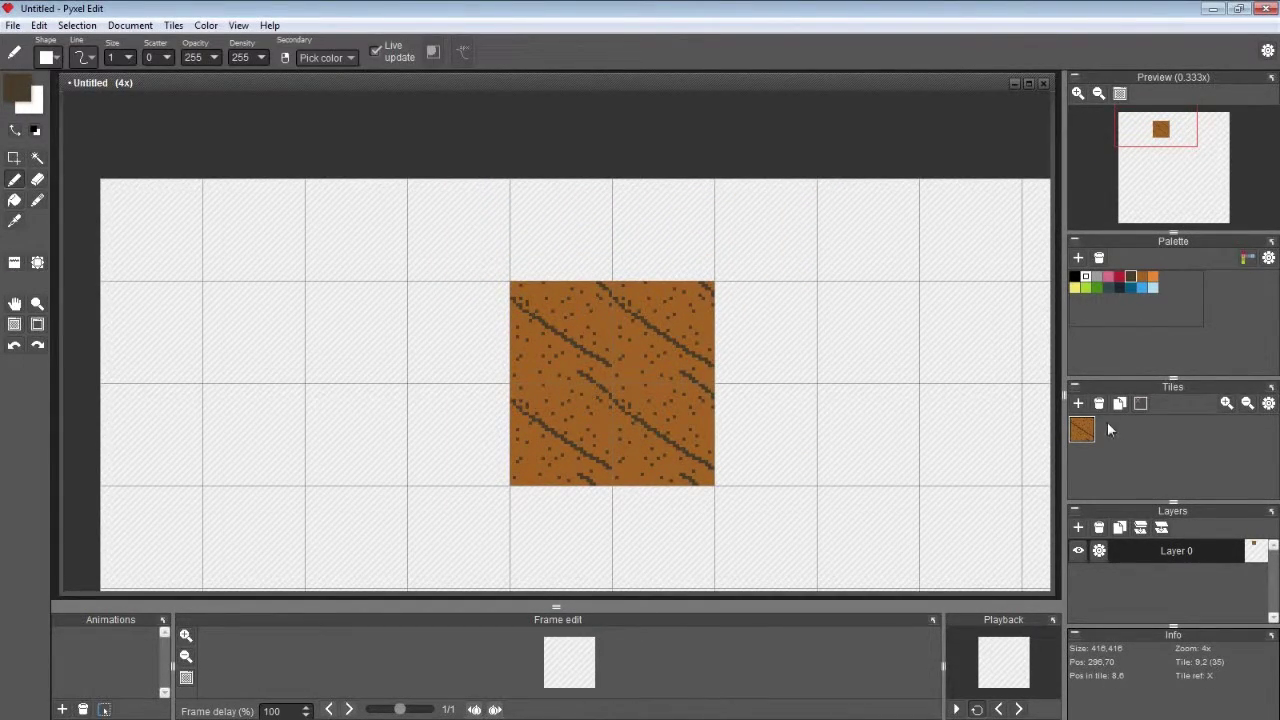
click(1081, 429)
click(580, 263)
click(697, 266)
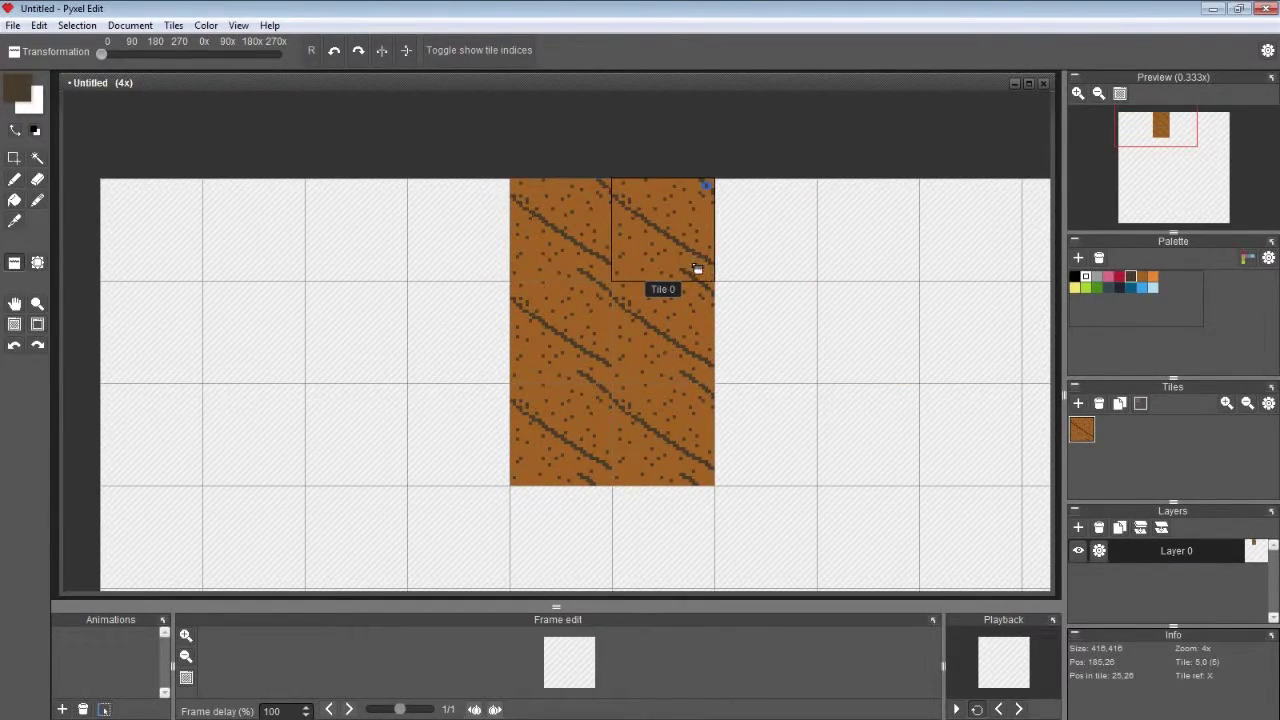
click(491, 353)
click(488, 430)
click(788, 428)
click(788, 342)
click(787, 273)
click(491, 250)
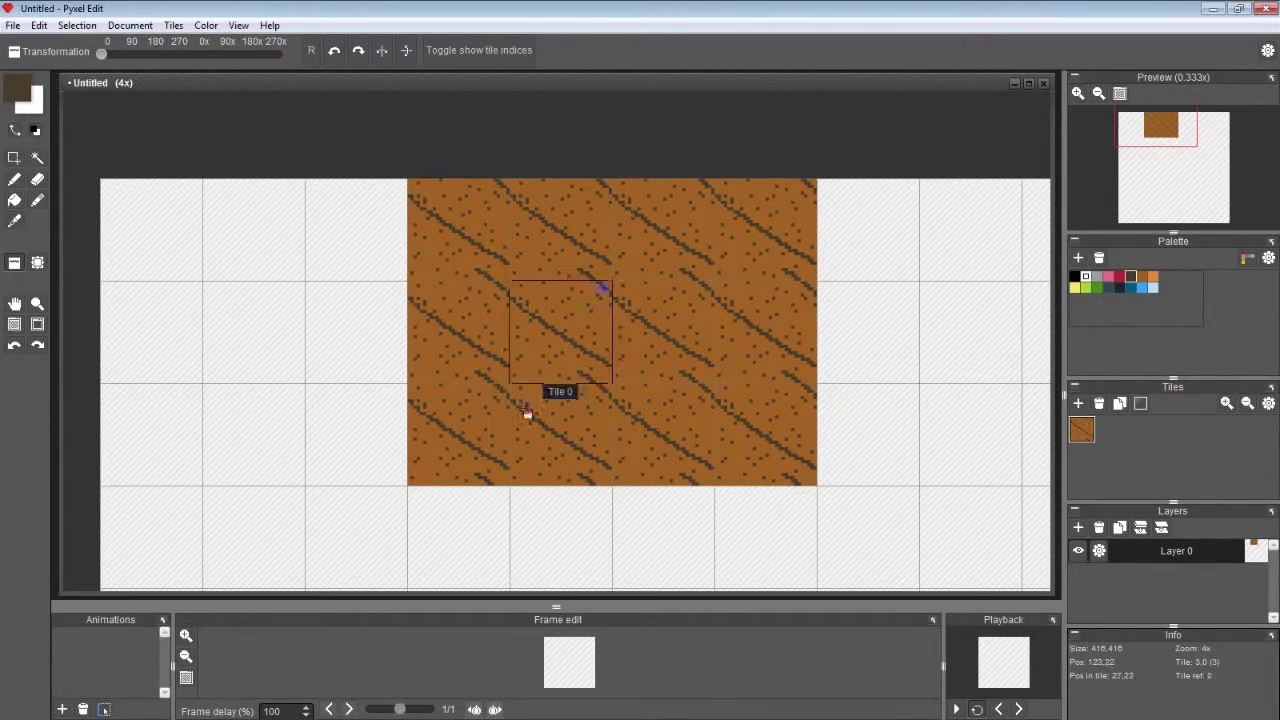
drag(851, 494, 804, 357)
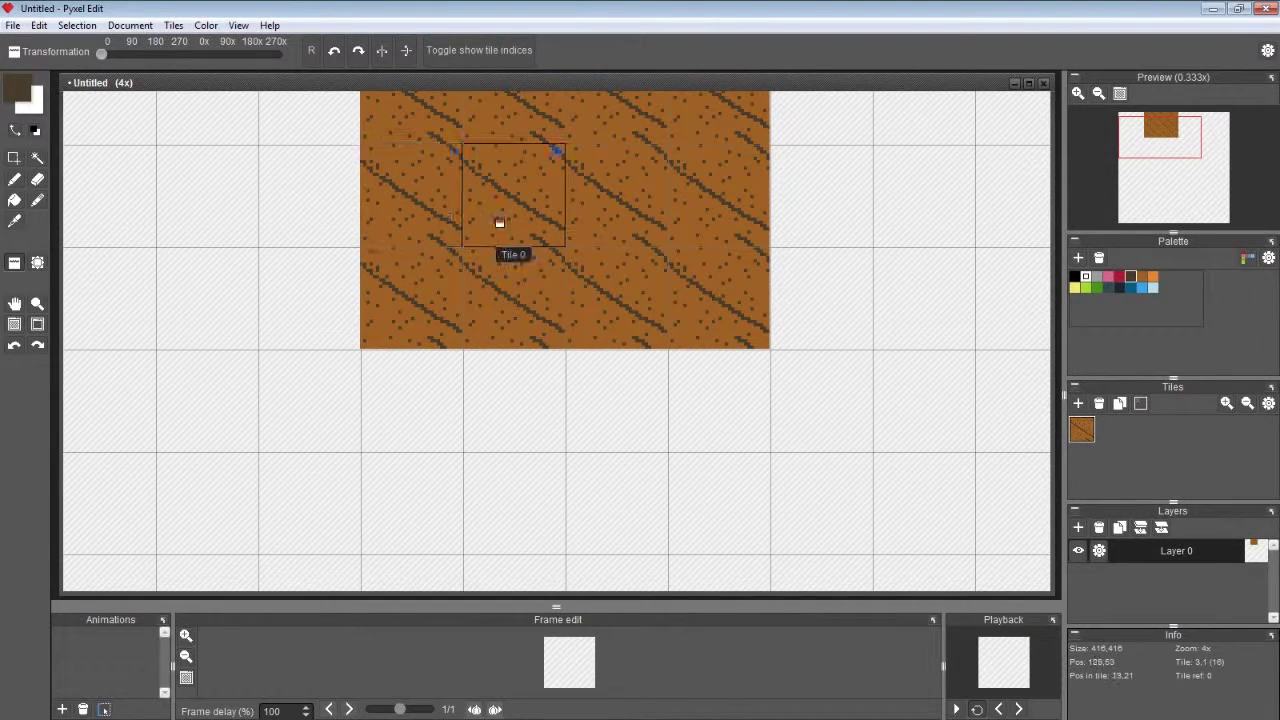
- Duplicate the striped dirt tile and place the unlinked copy on an empty cell diagonally below the four-tile-wide block, leaving a gap
drag(530, 228, 543, 346)
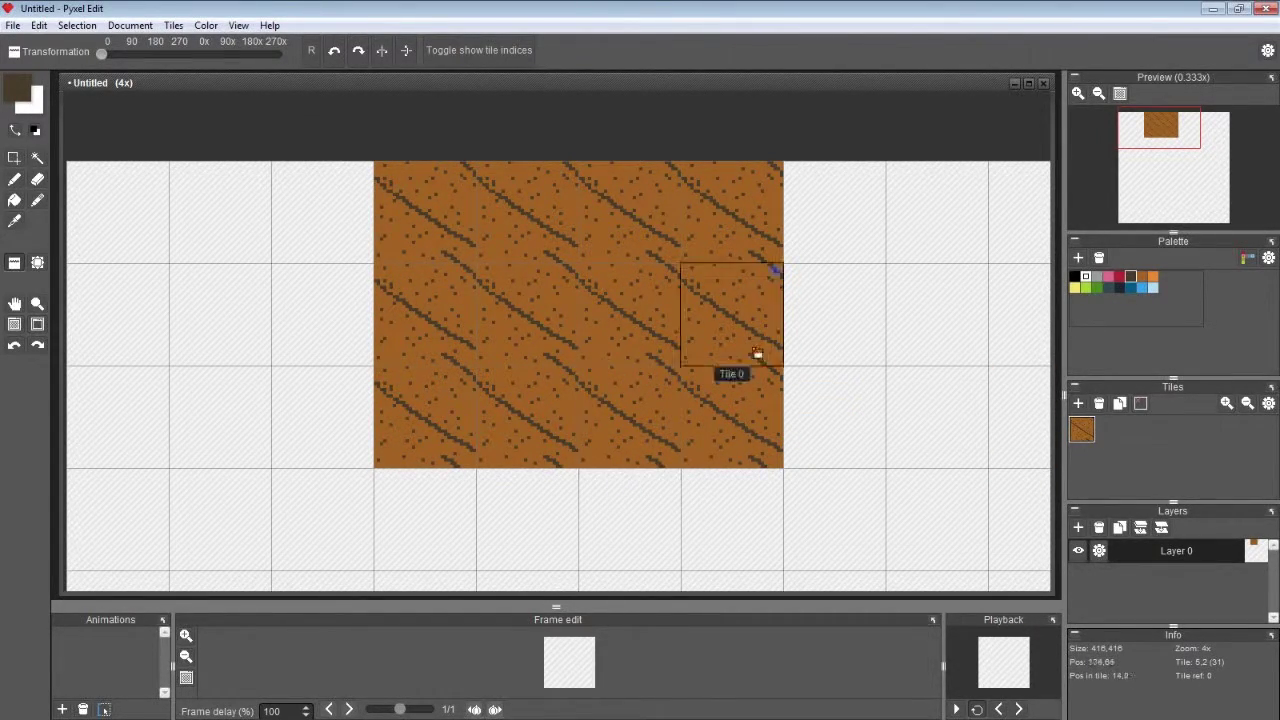
click(1120, 404)
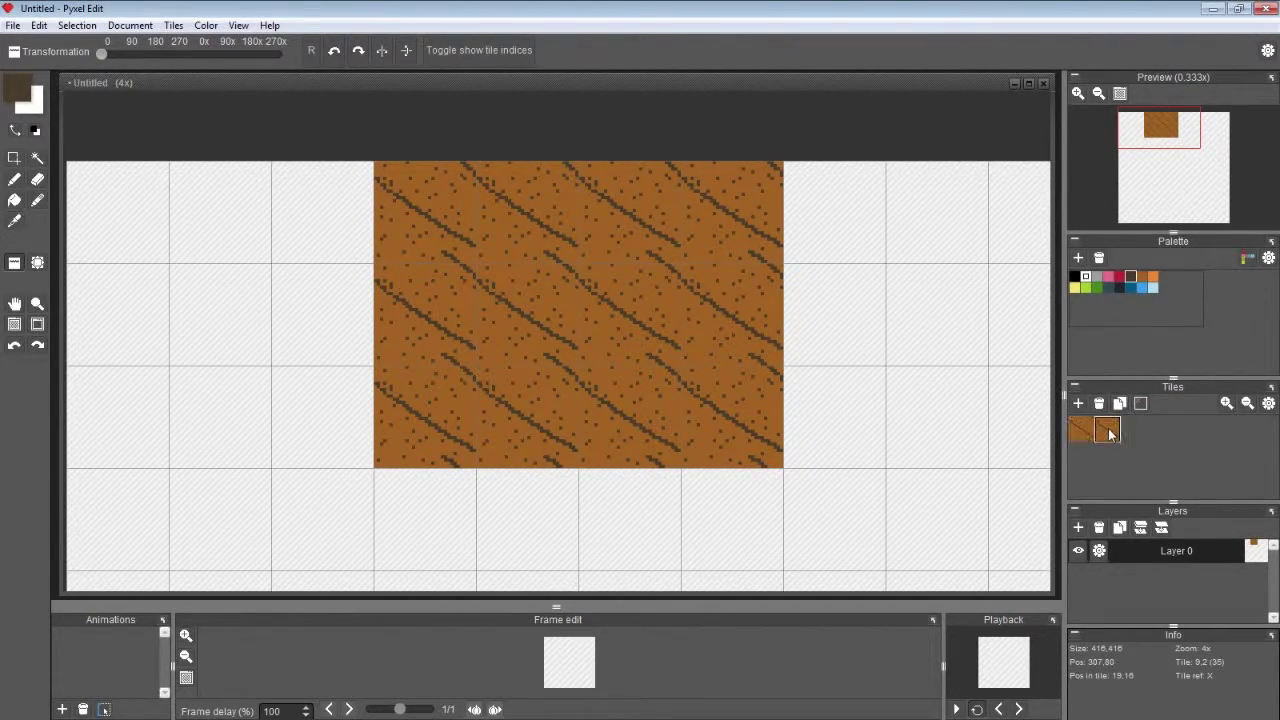
drag(817, 440, 548, 168)
click(687, 356)
scroll(687, 354, up, 2)
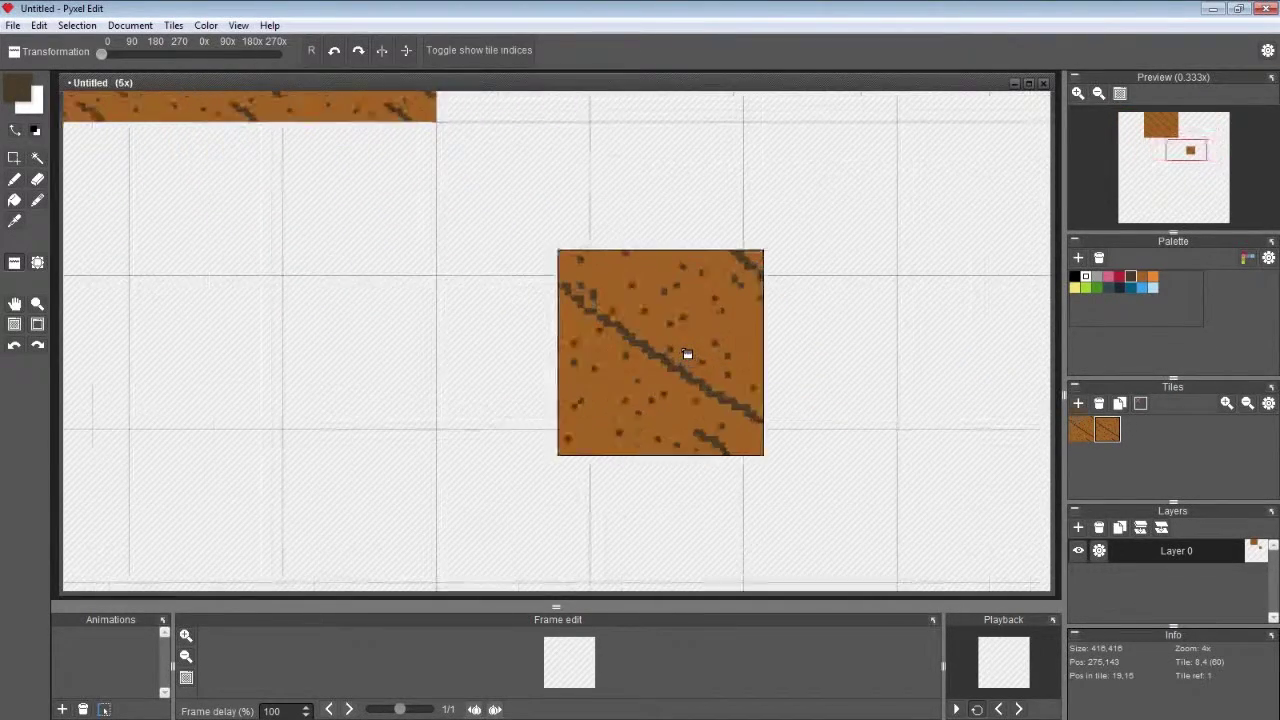
scroll(686, 354, up, 3)
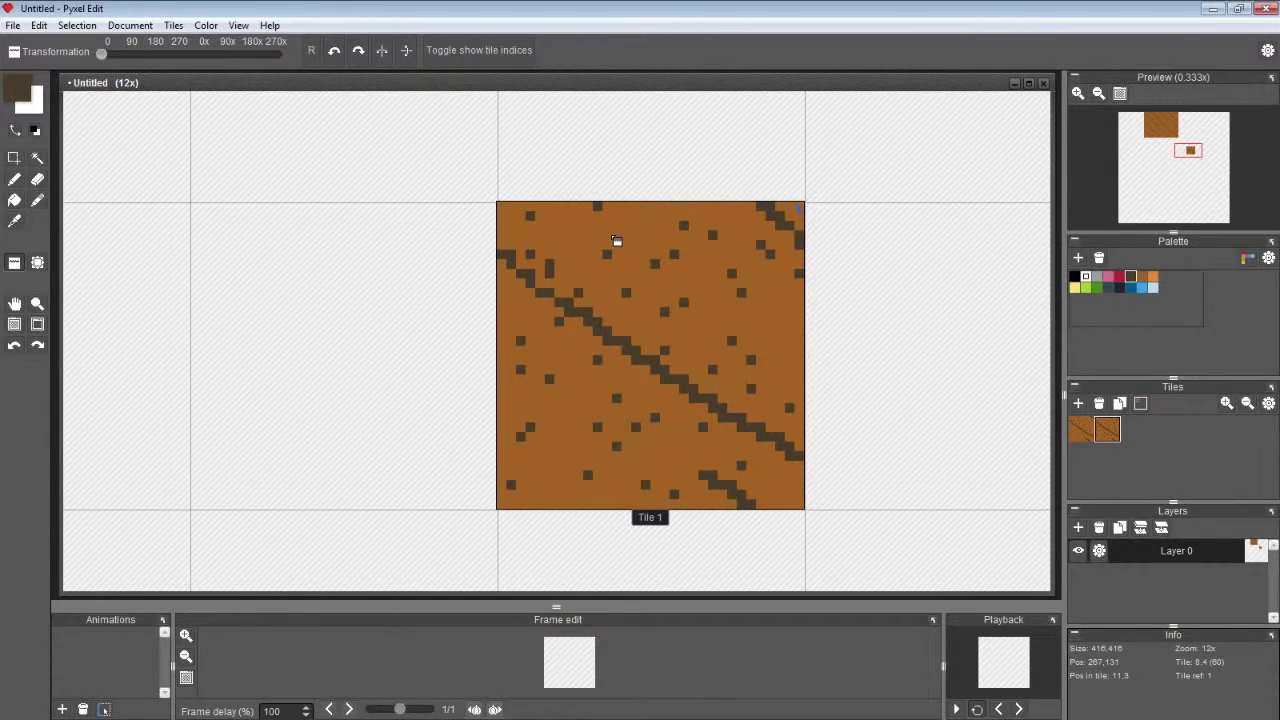
- Draw a light green grass strip two pixels high across the top of the duplicated dirt tile
click(1075, 288)
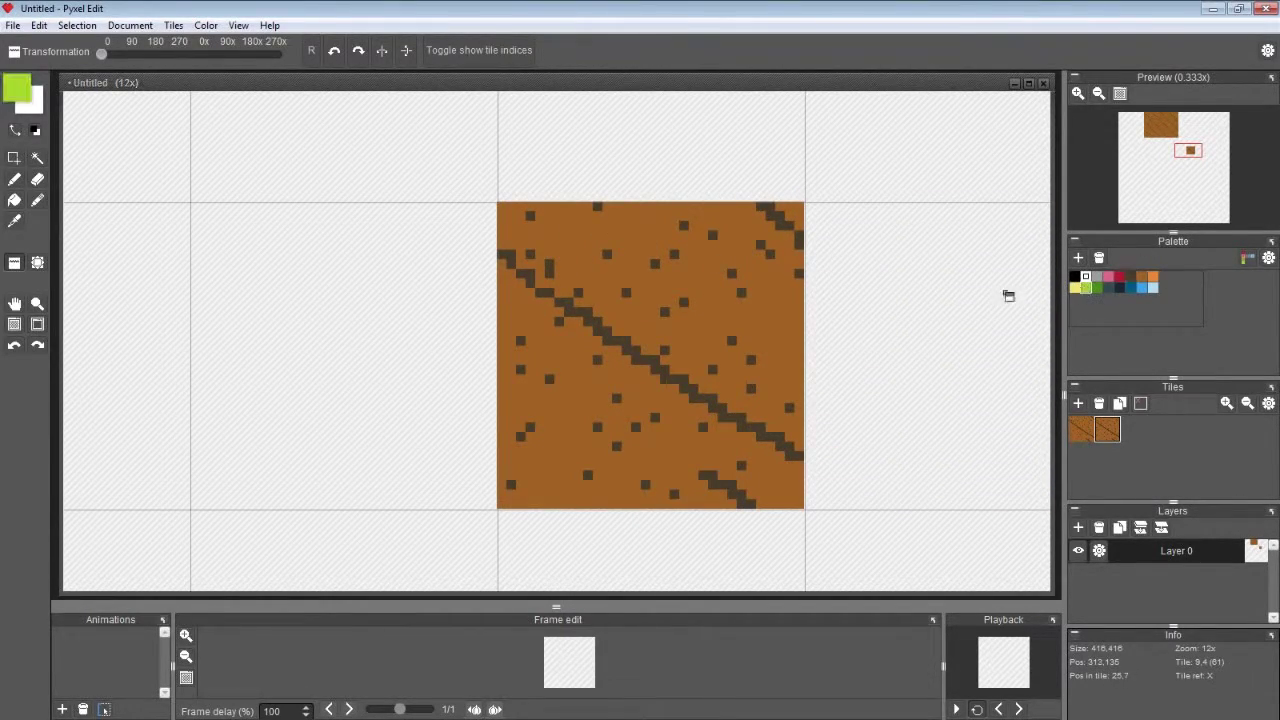
click(14, 182)
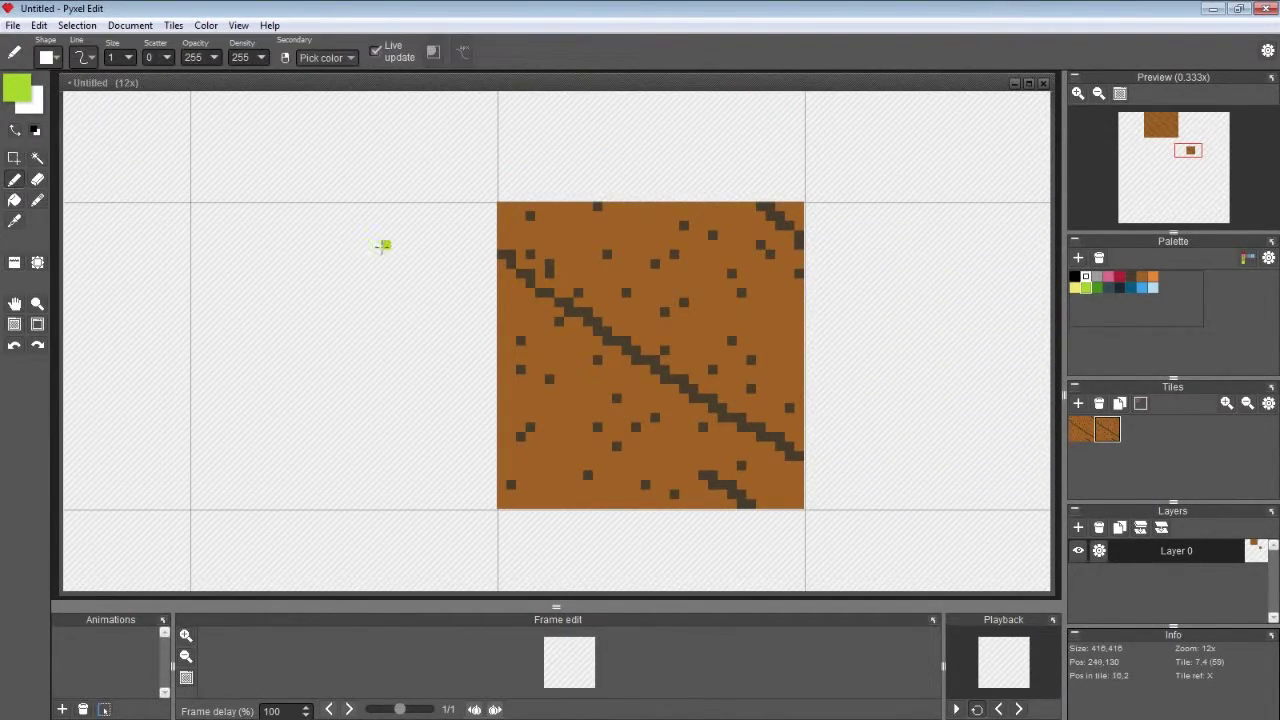
mouse_move(502, 207)
mouse_down()
mouse_move(803, 205)
mouse_move(506, 213)
mouse_up()
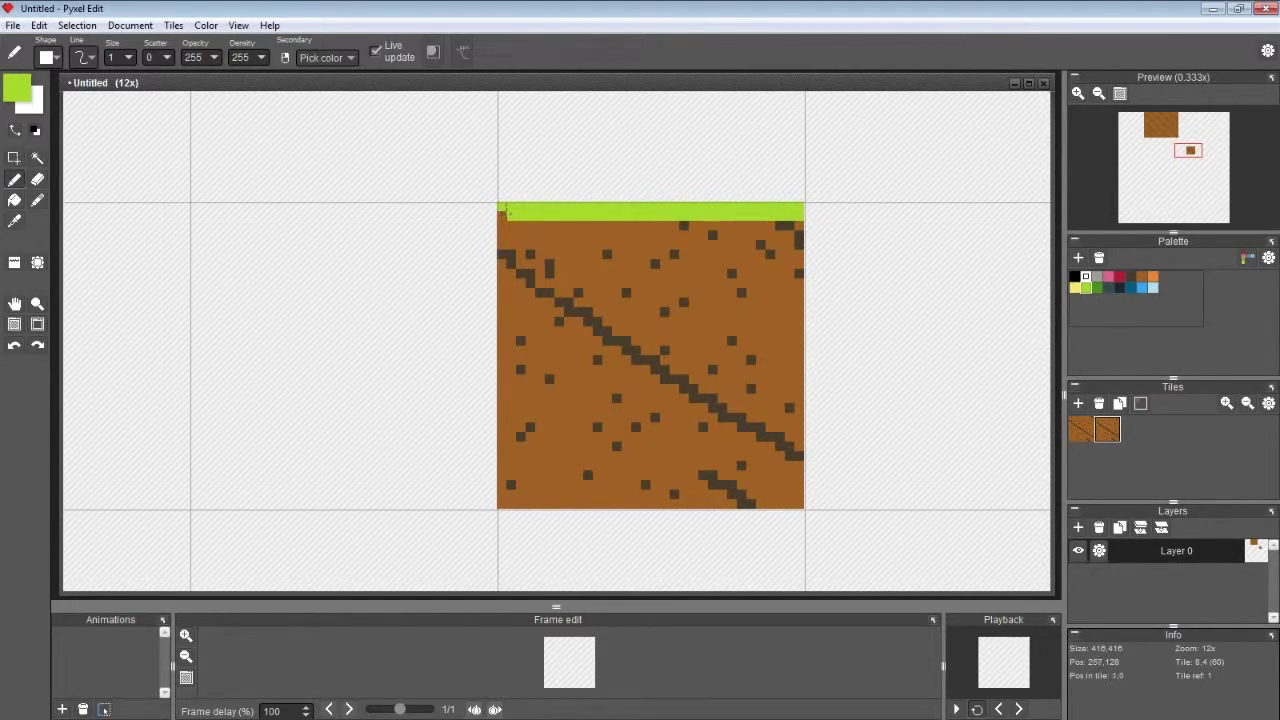
- Dot dark green pixels along the lower row of the grass strip, undoing a misplaced pen stroke
click(1097, 288)
click(510, 216)
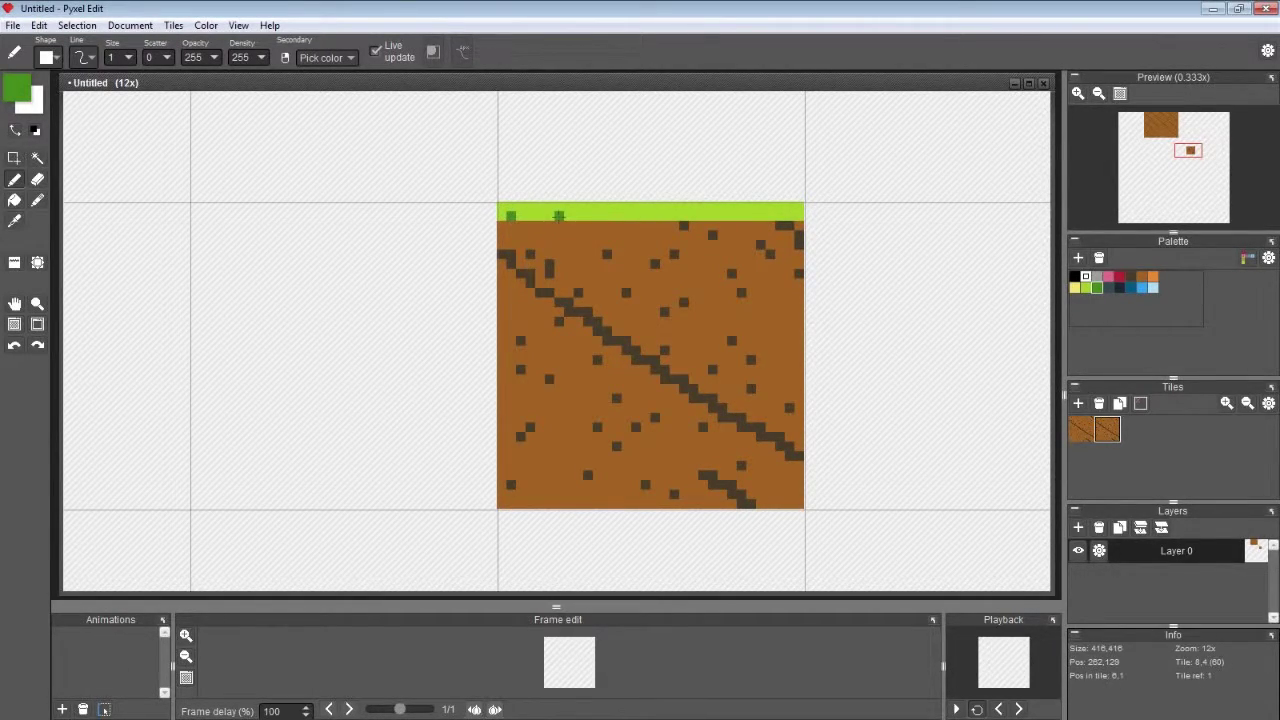
key(ctrl+z)
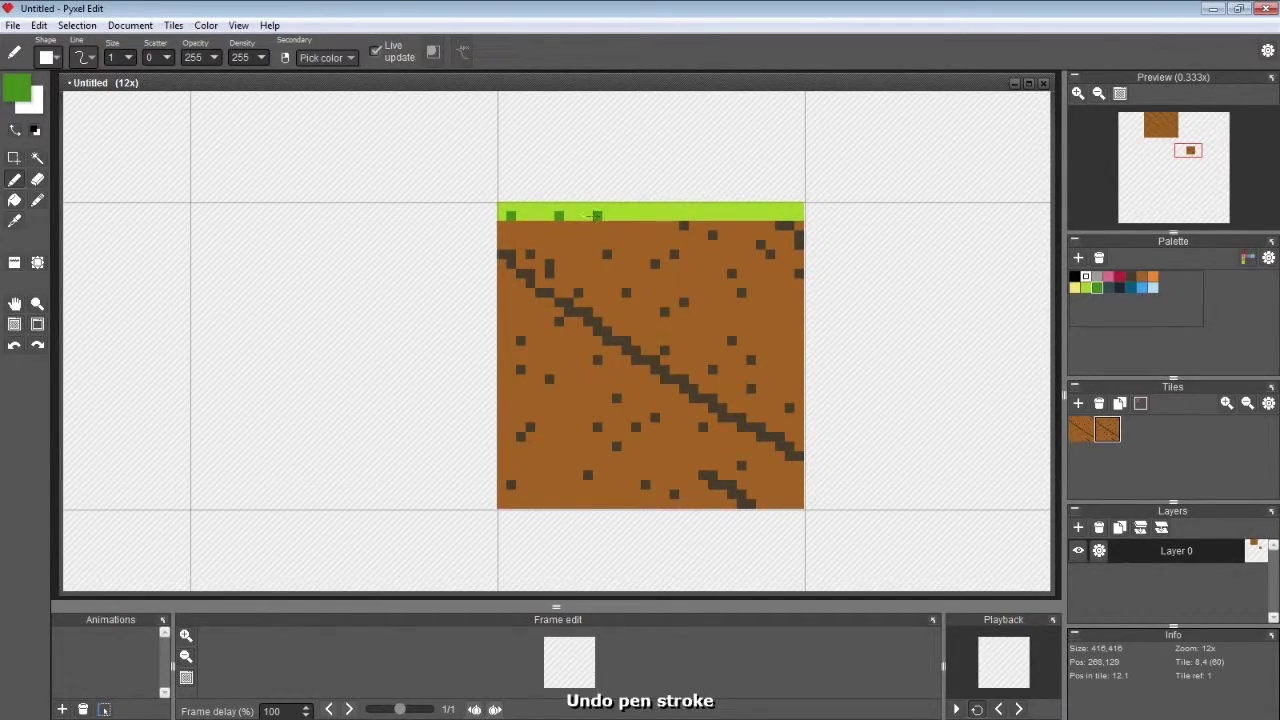
click(693, 216)
click(645, 216)
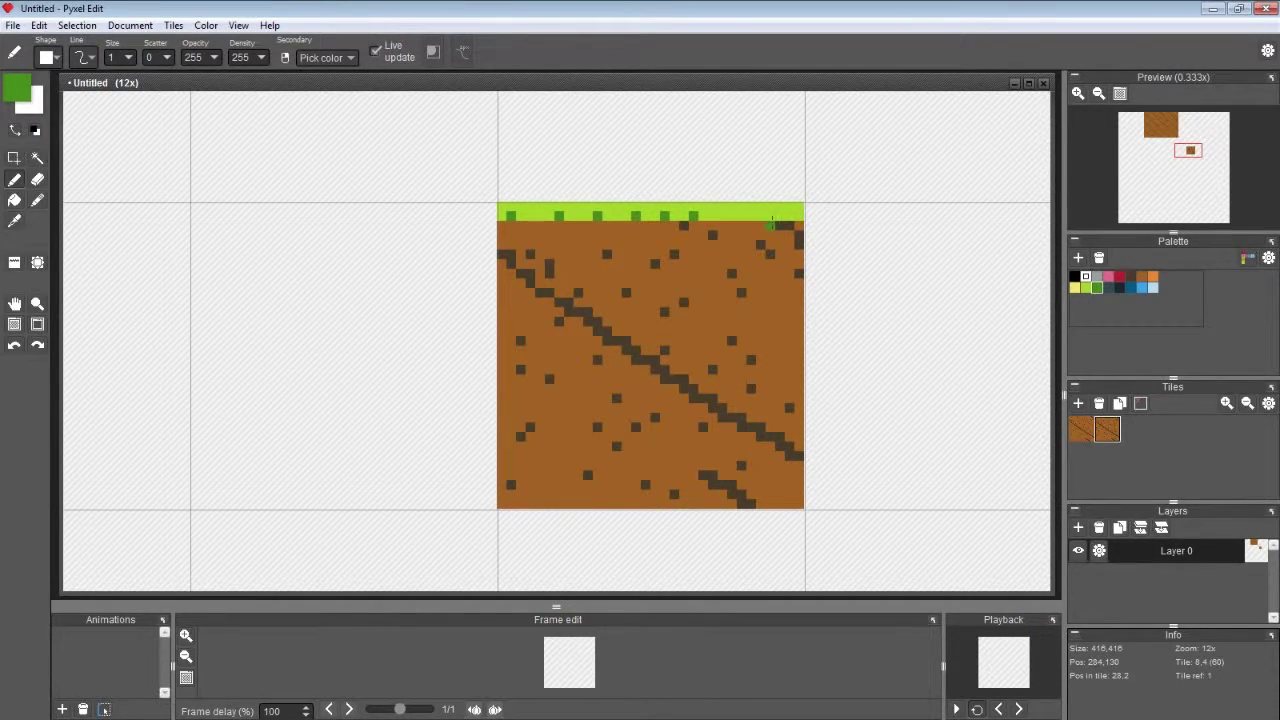
click(795, 216)
key(alt)
- Add light green pixels hanging below the grass strip to give it a jagged lower edge
click(1086, 288)
click(607, 235)
click(528, 224)
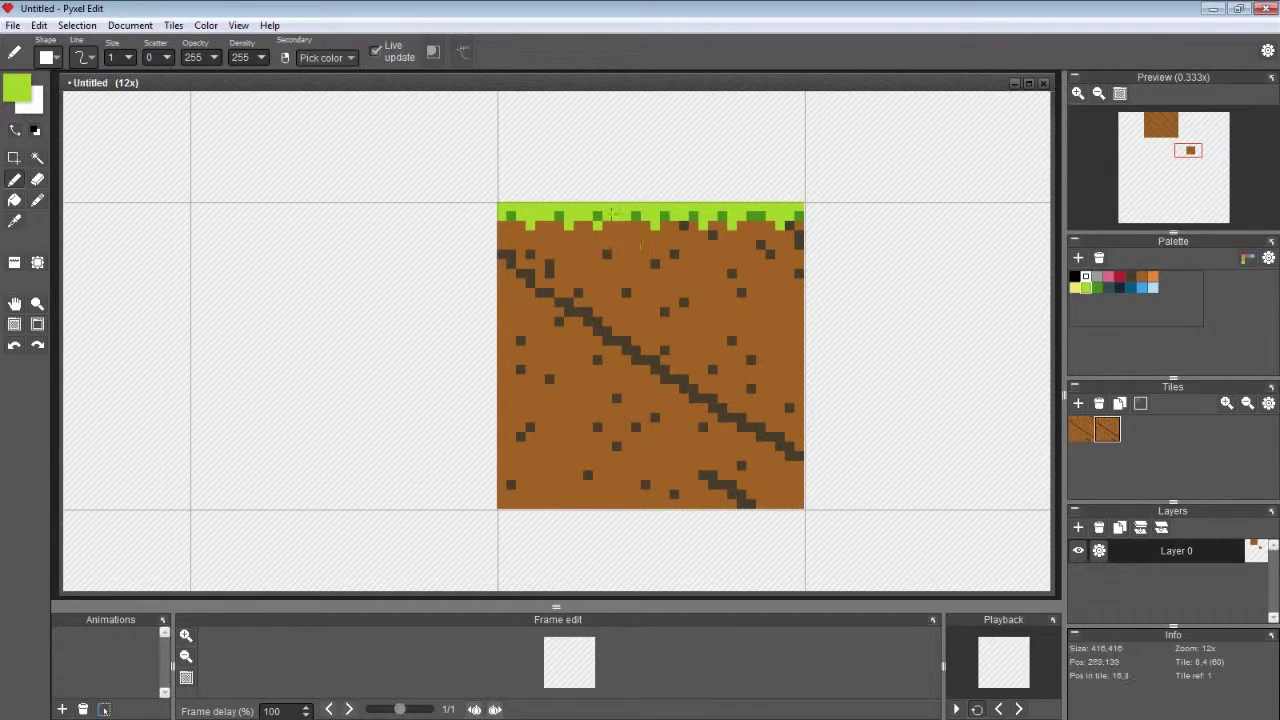
- Place linked copies of the grass tile on both sides of the original, forming a row four tiles wide
scroll(645, 292, down, 3)
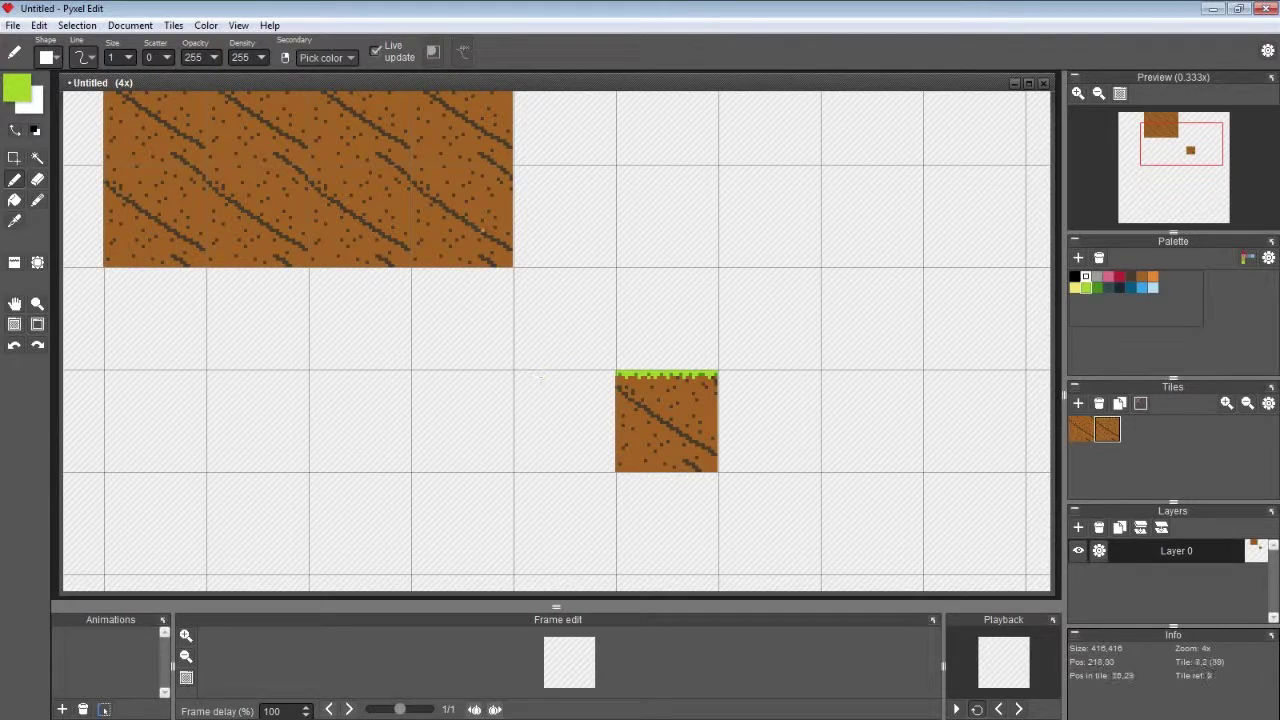
click(1105, 428)
click(595, 428)
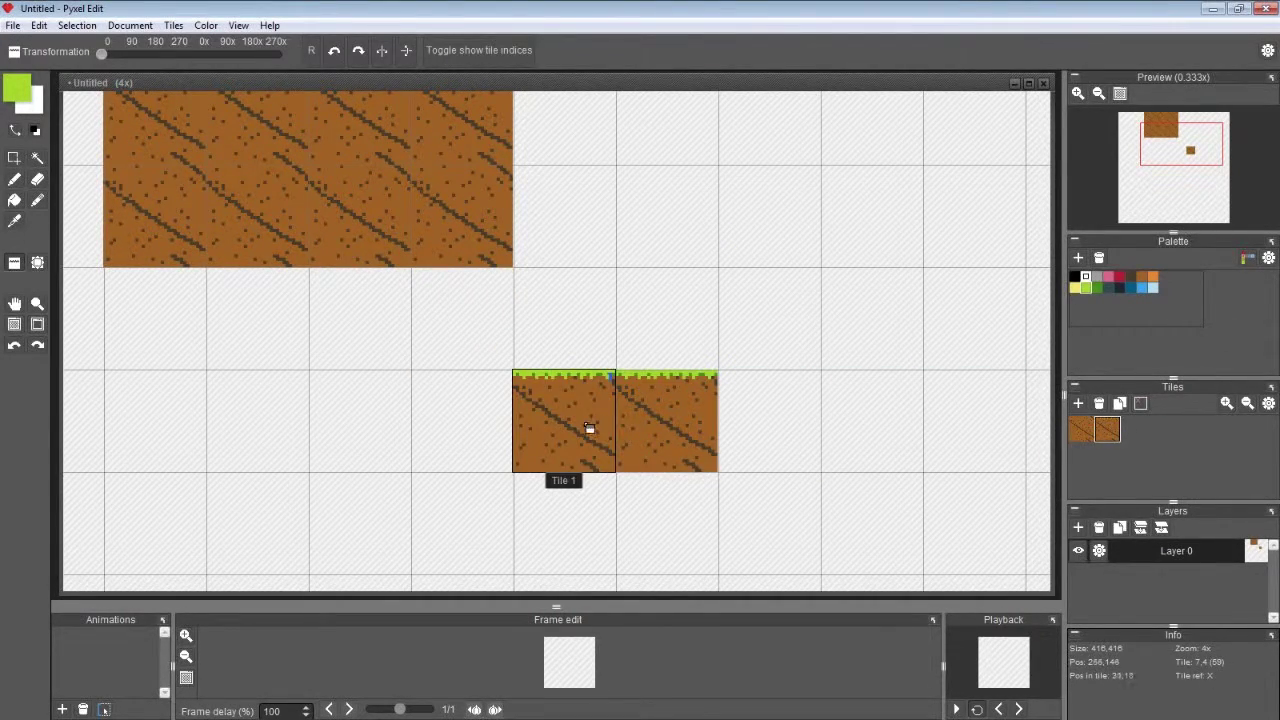
click(792, 421)
click(843, 421)
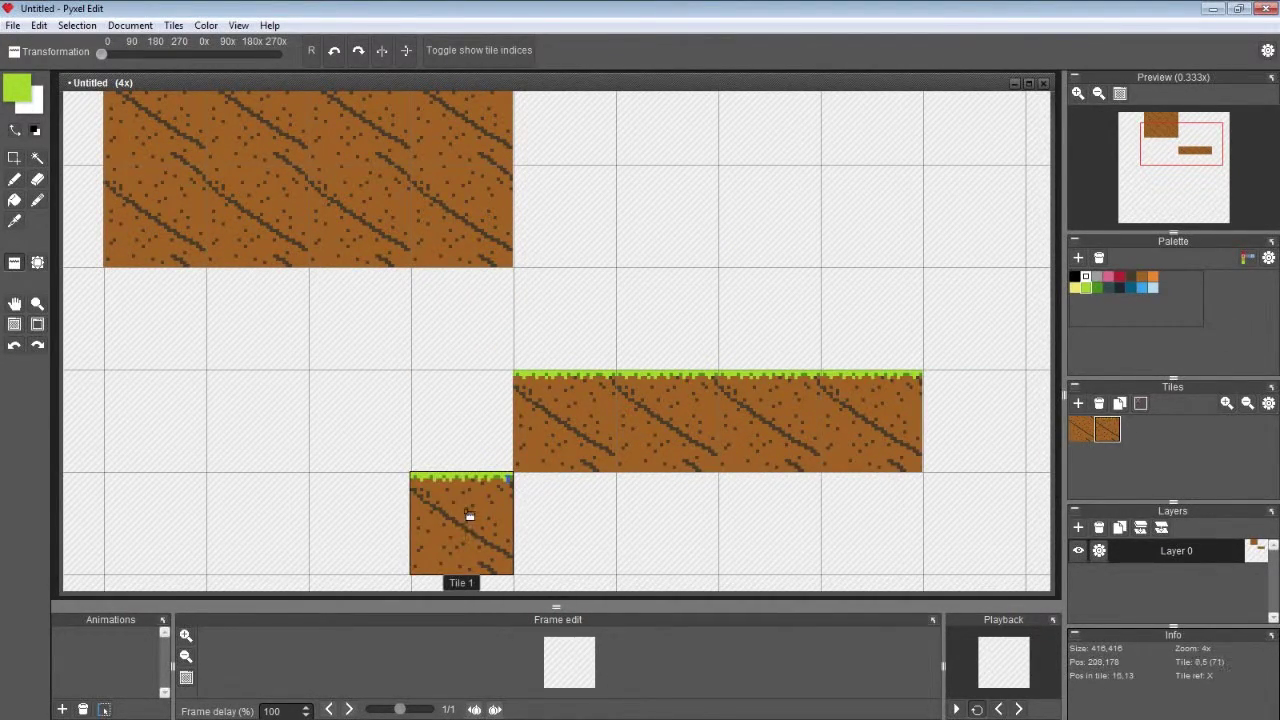
- Fill the row directly beneath the four grass tiles with plain striped dirt tiles
click(1080, 430)
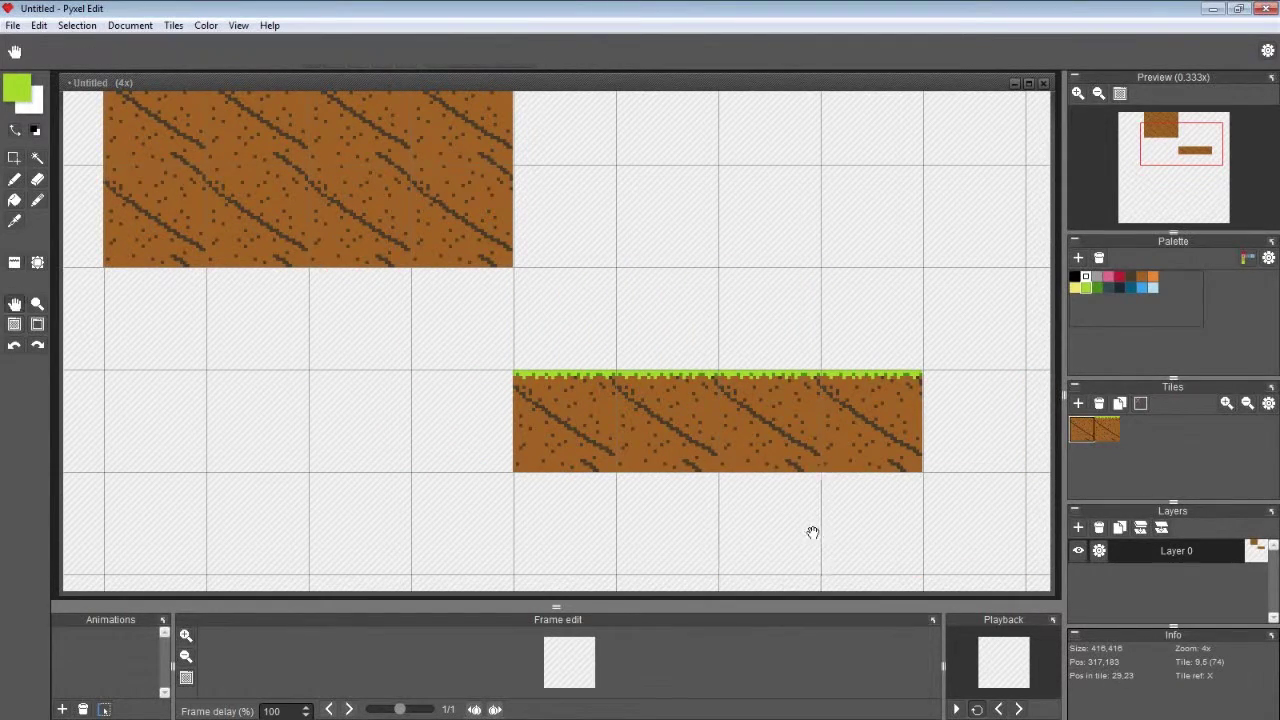
scroll(811, 531, down, 2)
click(831, 429)
drag(756, 405, 605, 388)
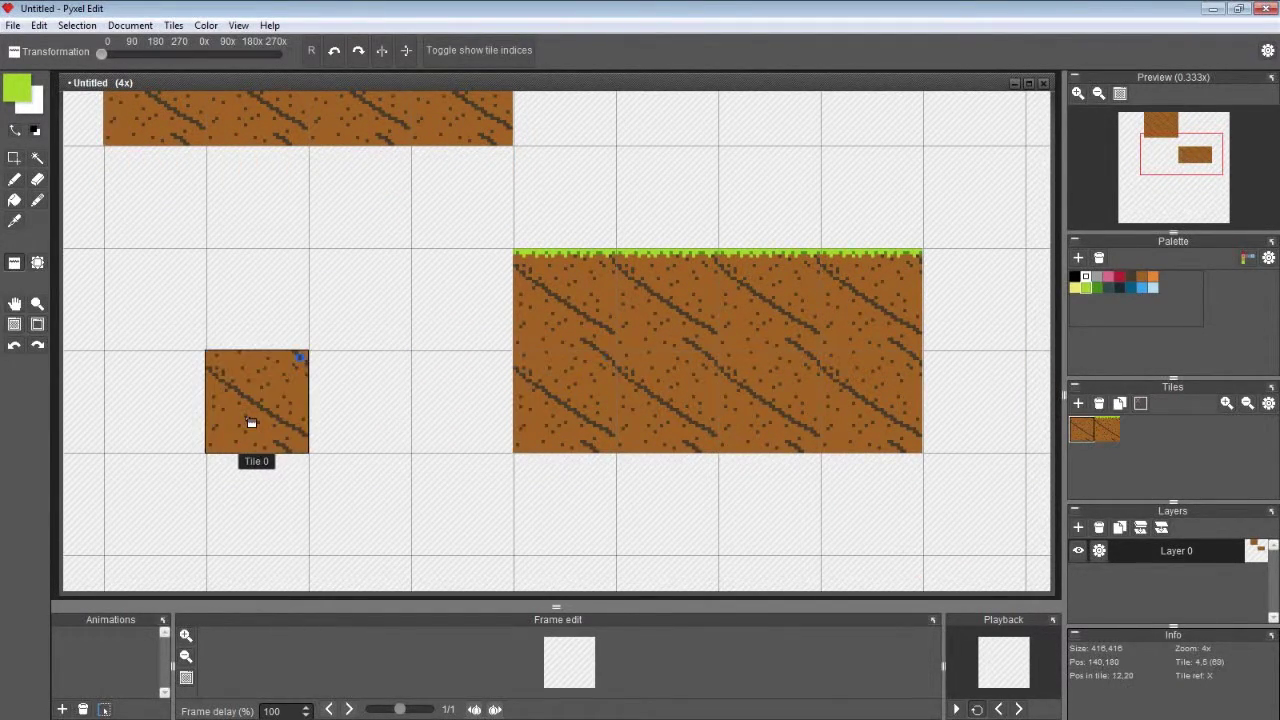
- Place a row of three grass tiles one level below the dirt row, extending left from the platform's lower-left corner
drag(526, 408, 677, 220)
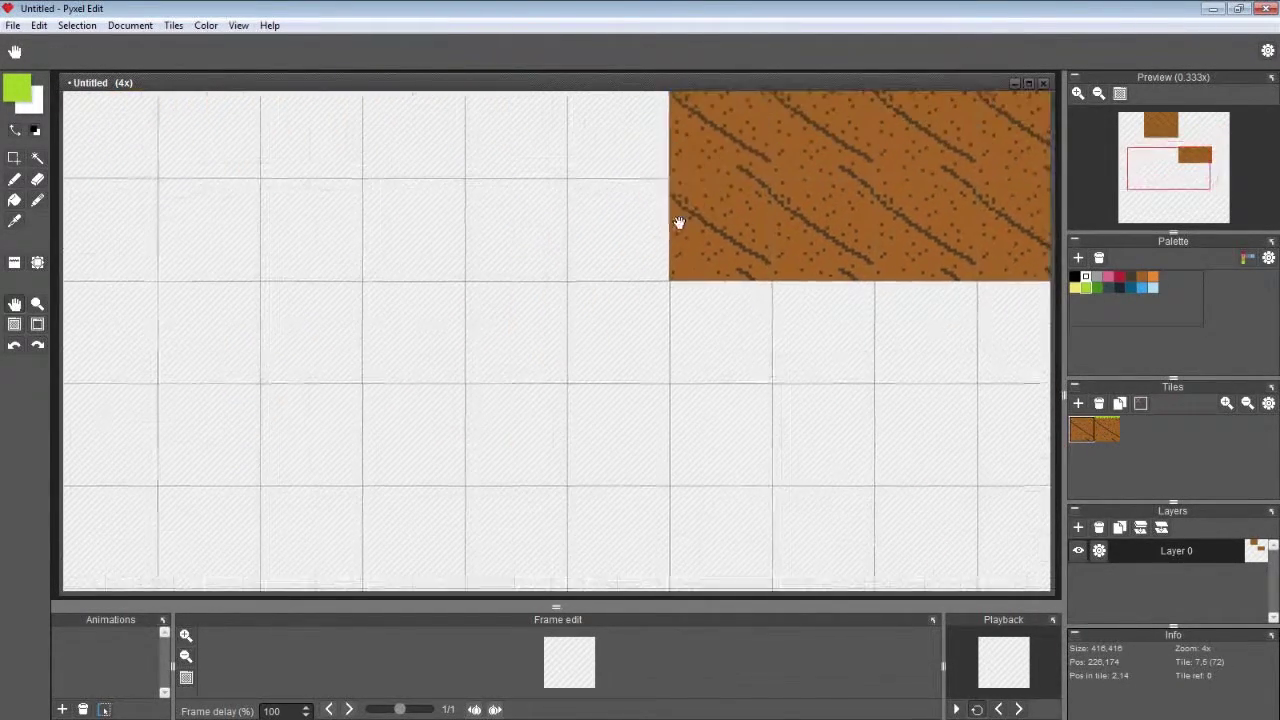
click(1107, 428)
drag(655, 300, 414, 314)
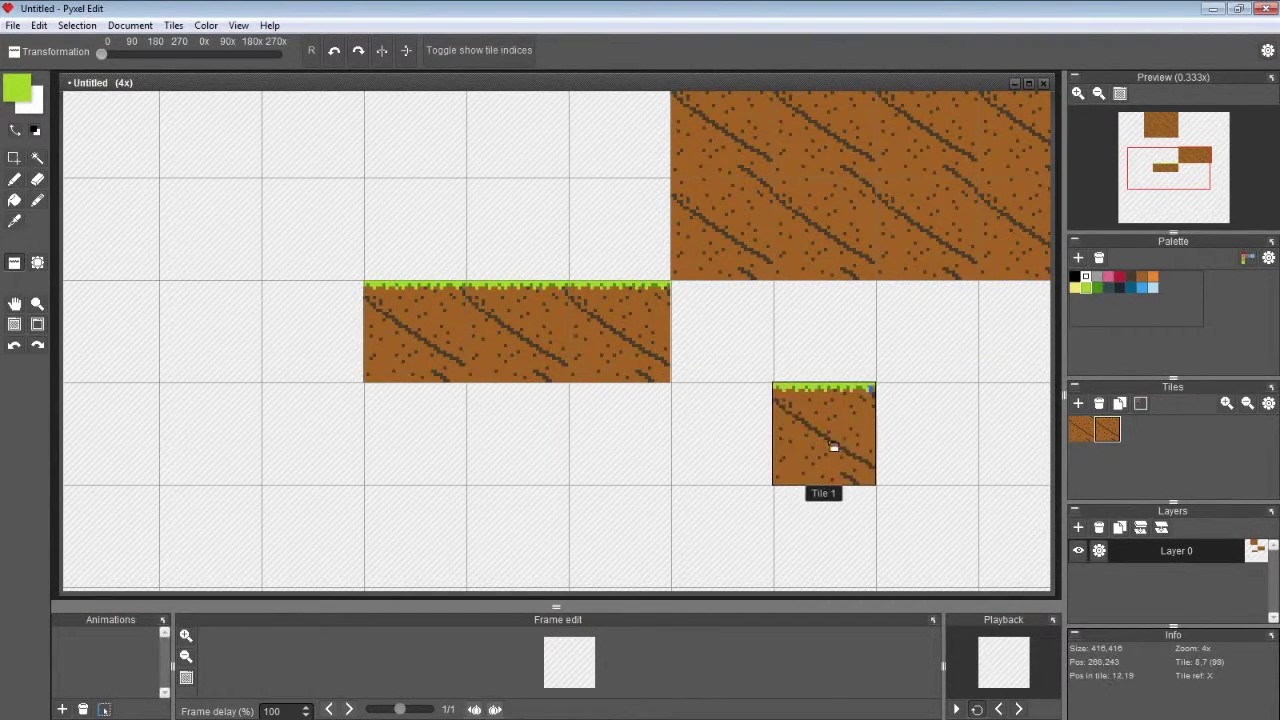
- Extend the ground with plain dirt tiles: two beside the lower grass row and three in the row underneath
click(1080, 429)
drag(963, 429, 673, 414)
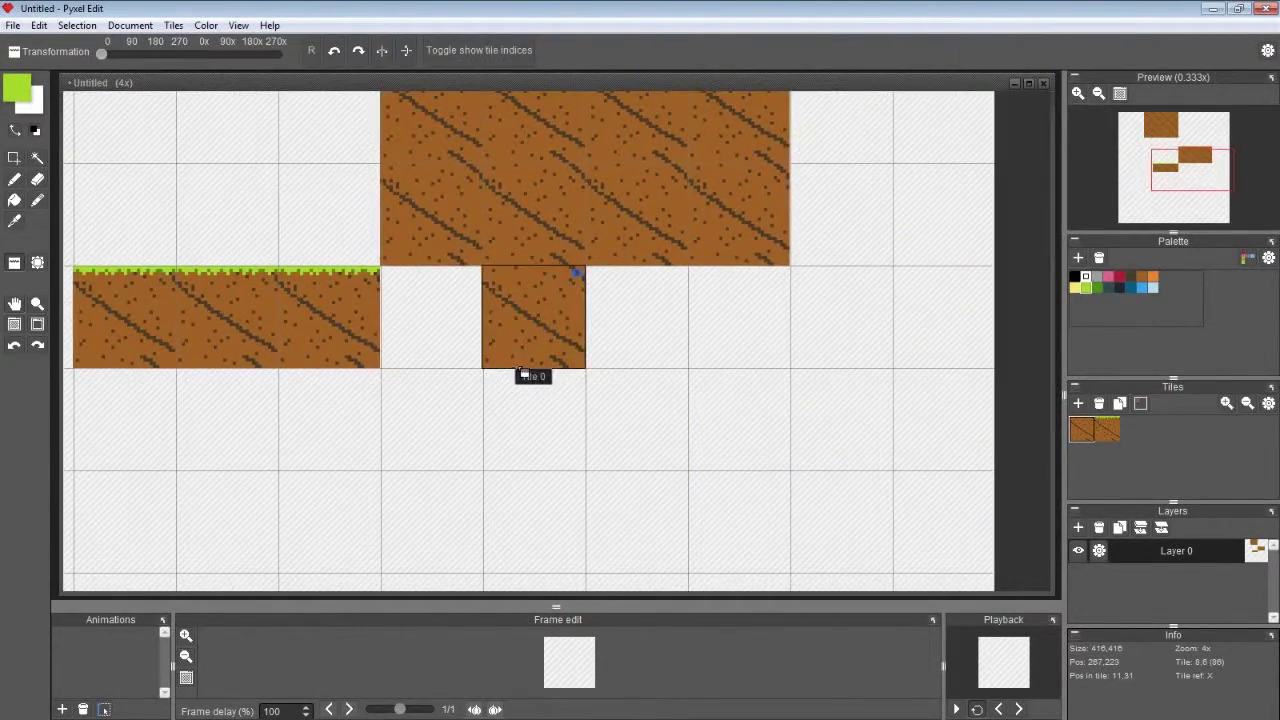
mouse_move(461, 346)
mouse_down()
mouse_move(518, 348)
mouse_move(449, 389)
mouse_move(260, 383)
mouse_up()
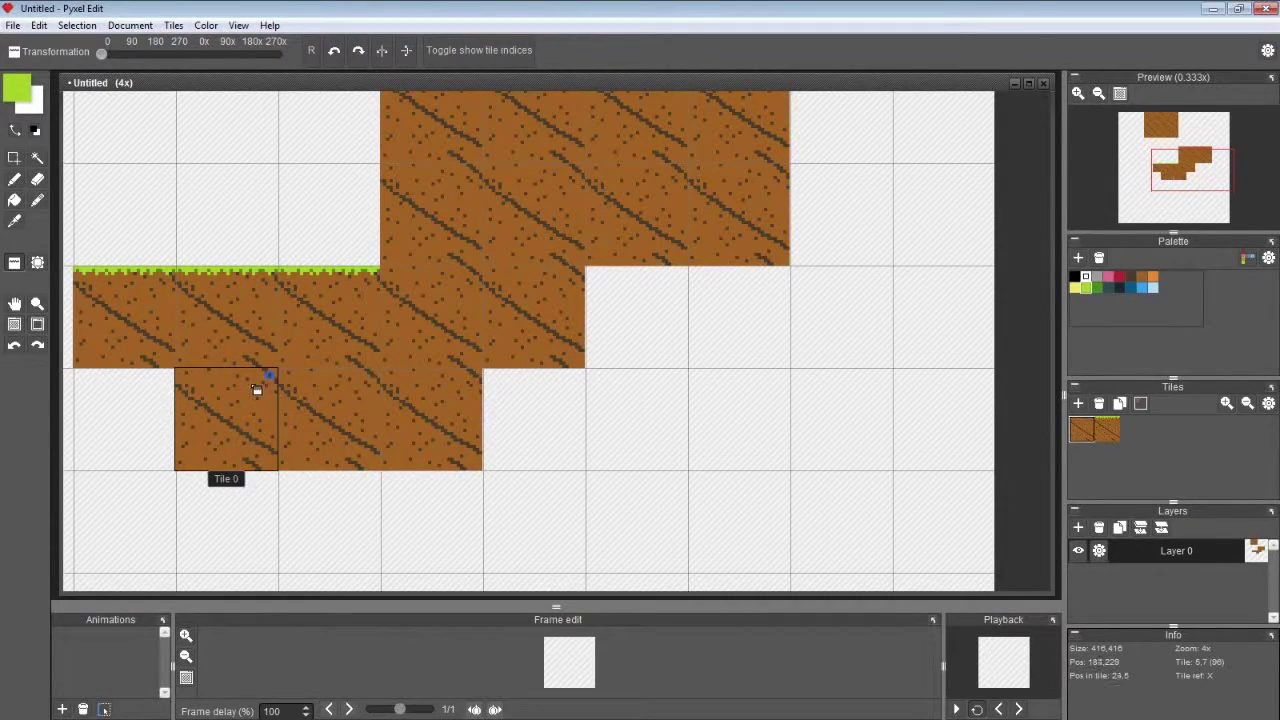
- Add a new empty tile and use it to clear three dirt tiles from the platform's stepped lower-right edge
scroll(590, 363, down, 1)
drag(590, 363, 786, 492)
scroll(784, 488, up, 3)
drag(548, 358, 786, 366)
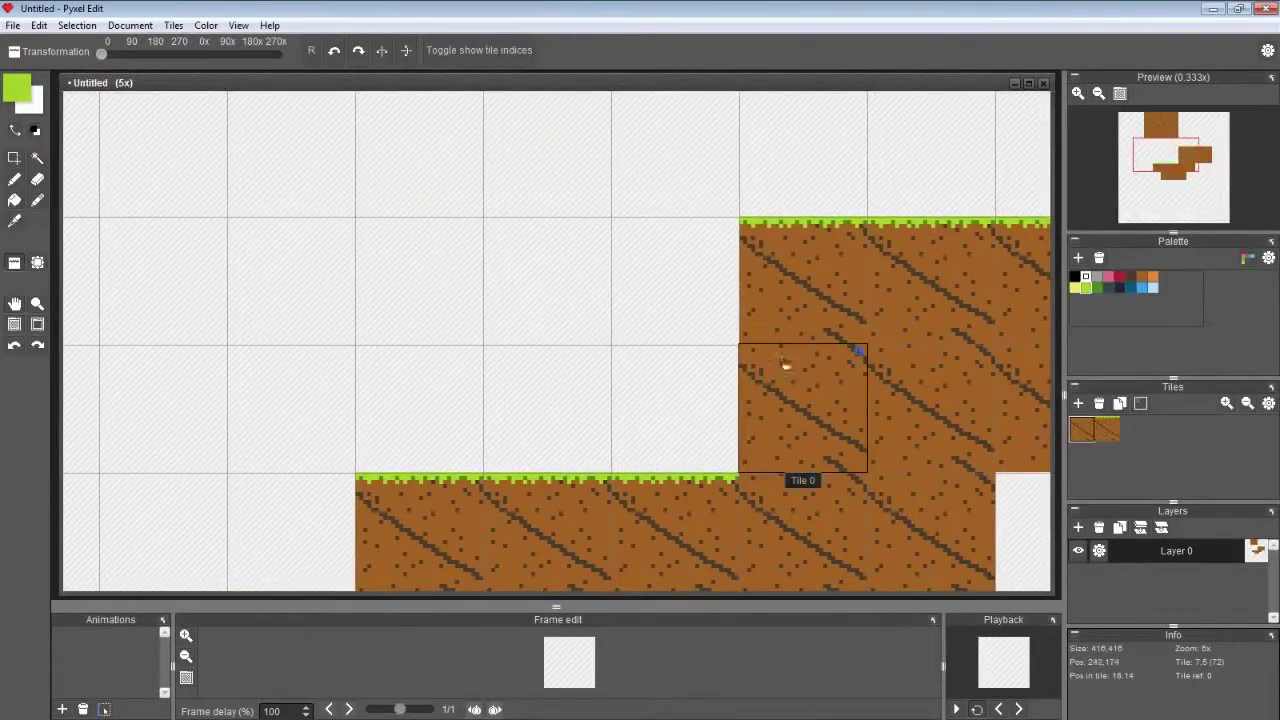
scroll(779, 354, down, 2)
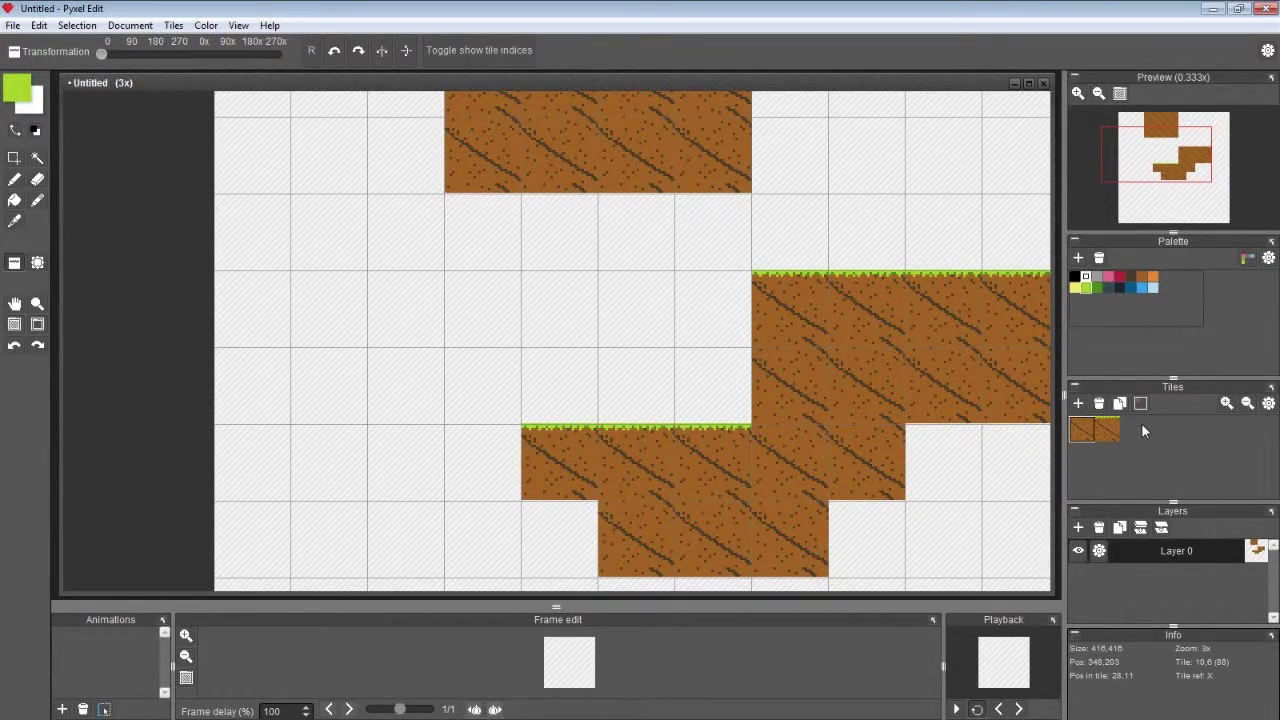
click(1079, 403)
drag(867, 380, 706, 234)
click(688, 318)
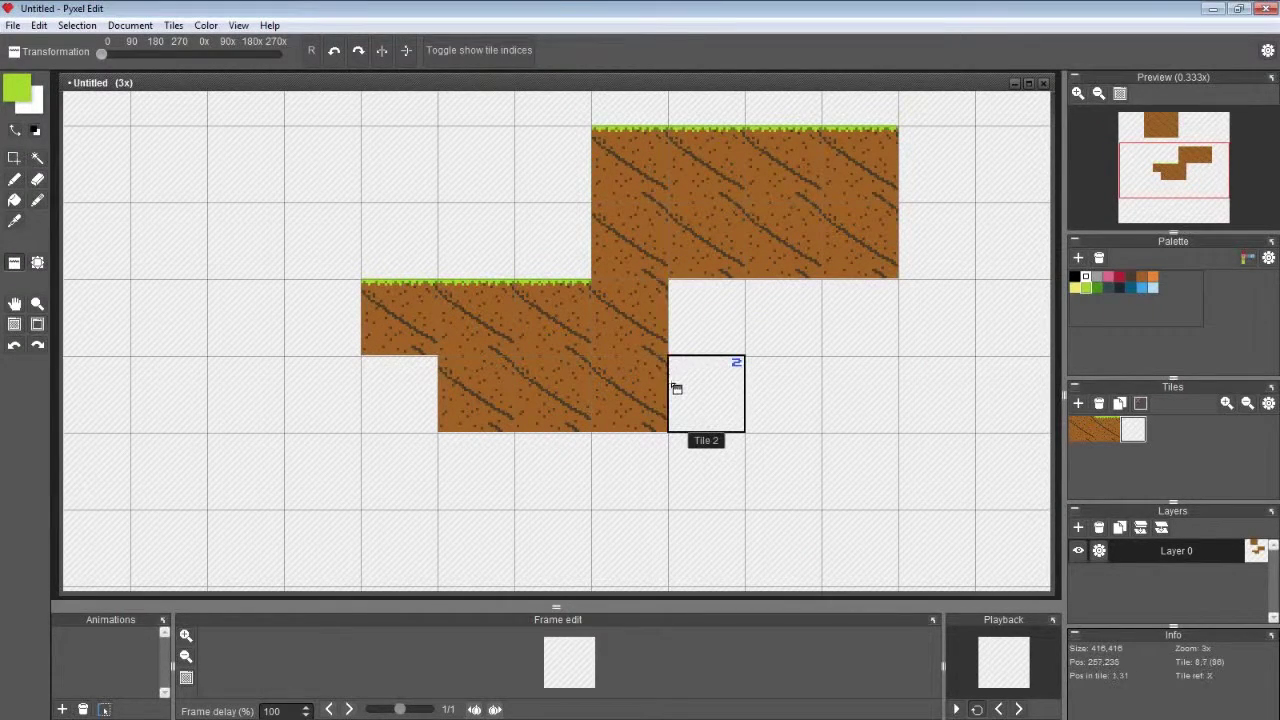
click(648, 389)
click(863, 263)
drag(680, 315, 750, 423)
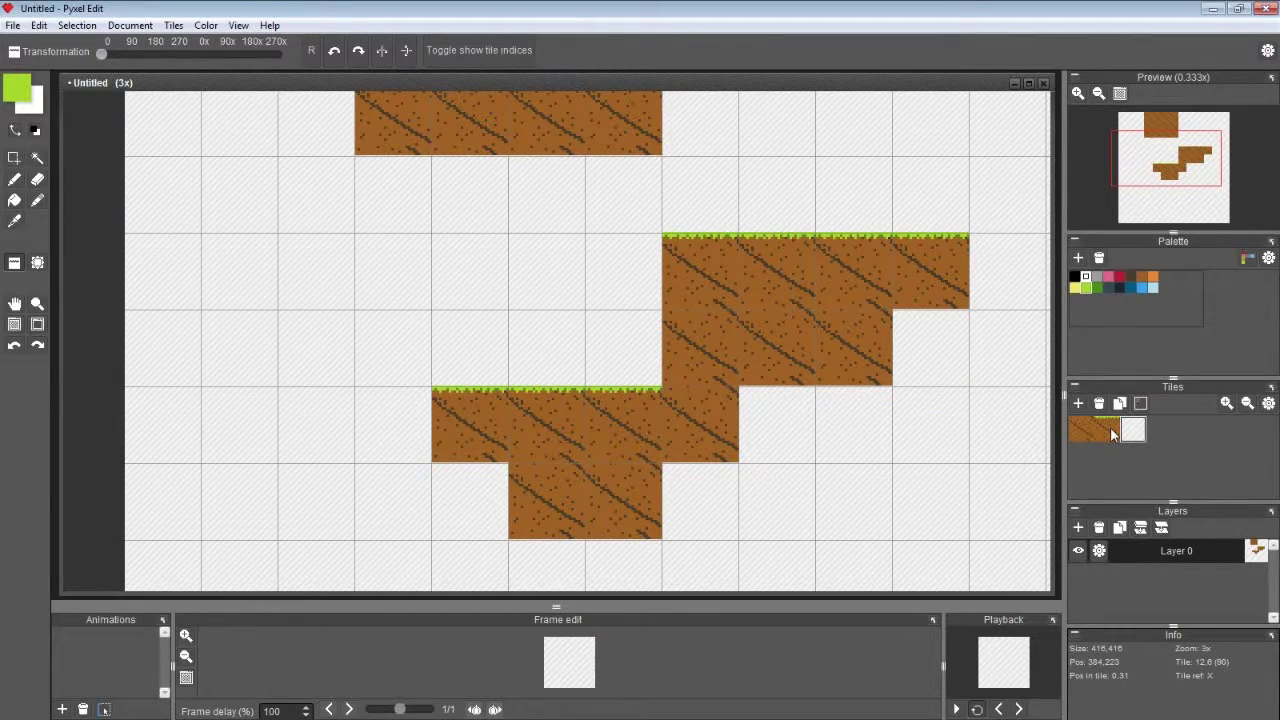
- Examine the raised platform's left side, comparing the grass tiles on top with the bare dirt edge below them
scroll(700, 252, up, 3)
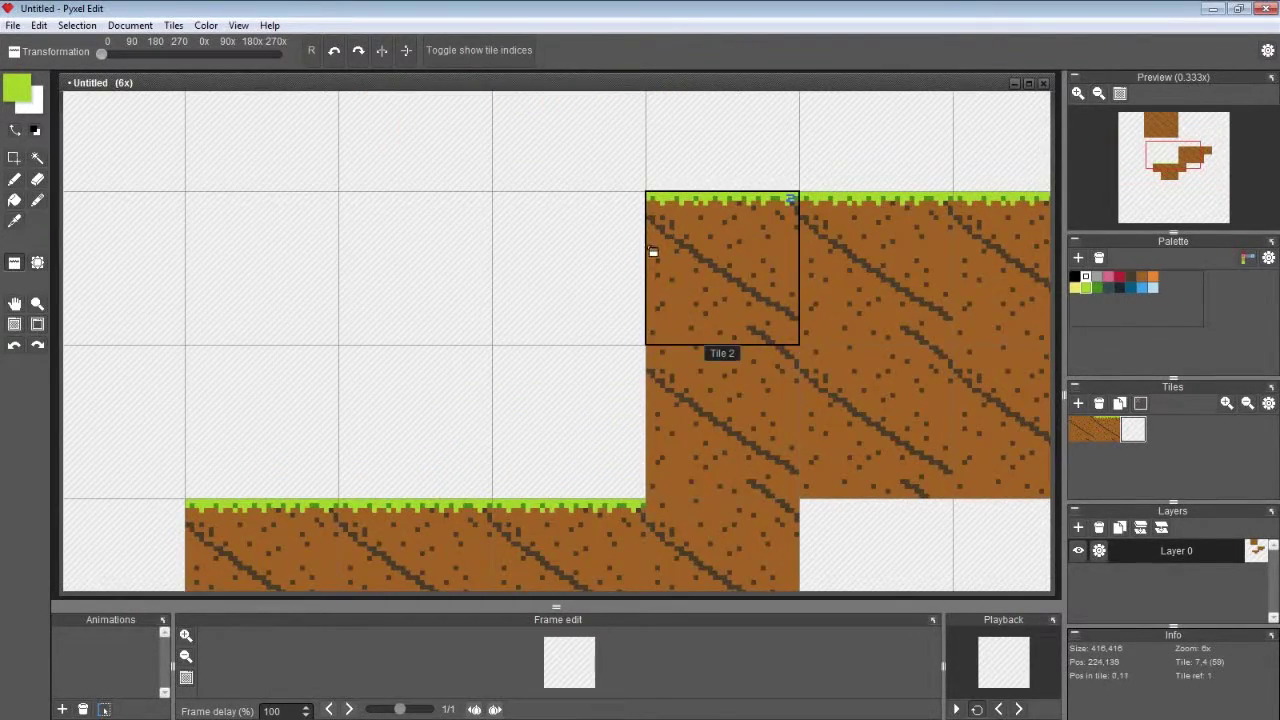
scroll(652, 251, up, 1)
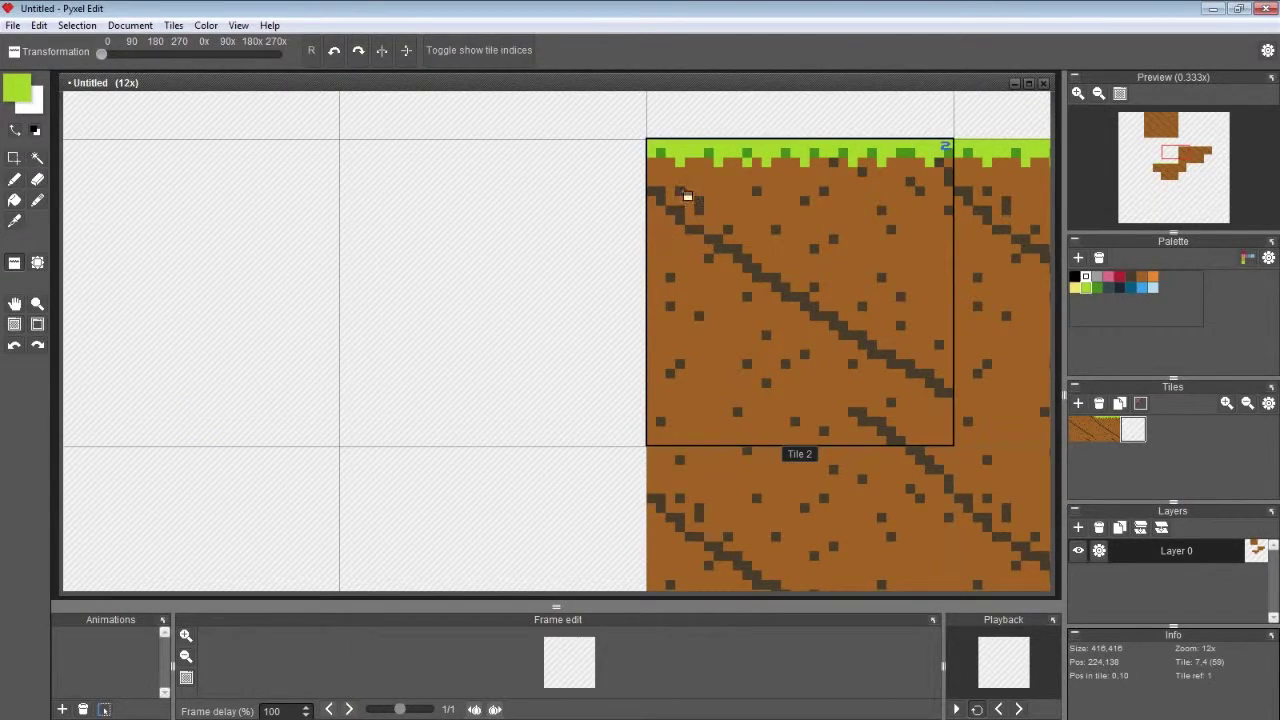
scroll(611, 320, down, 1)
scroll(610, 325, down, 2)
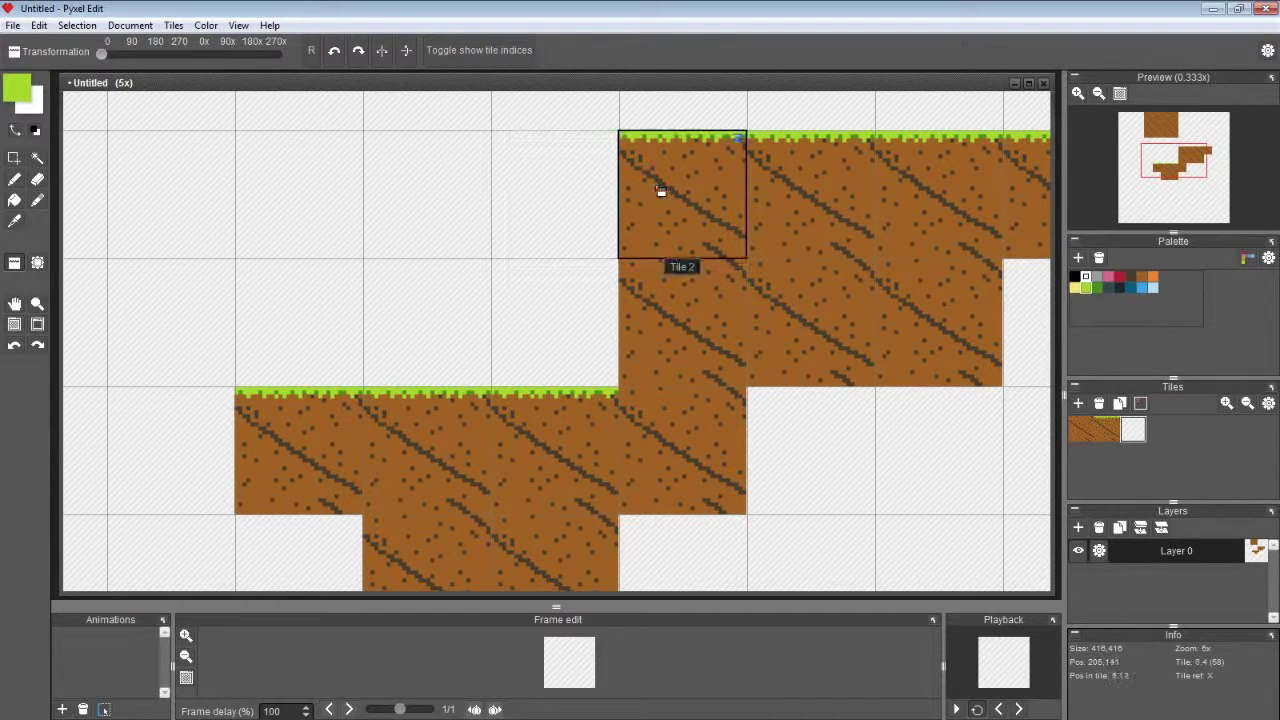
scroll(669, 191, up, 2)
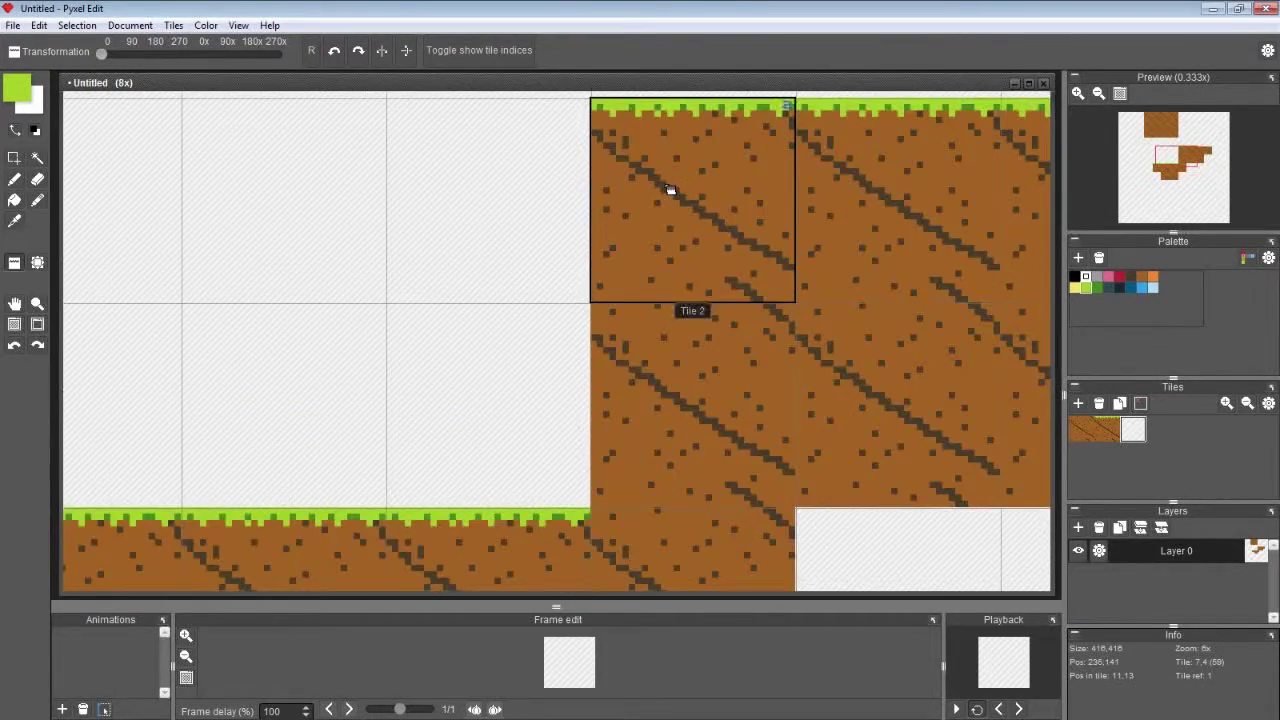
click(1104, 438)
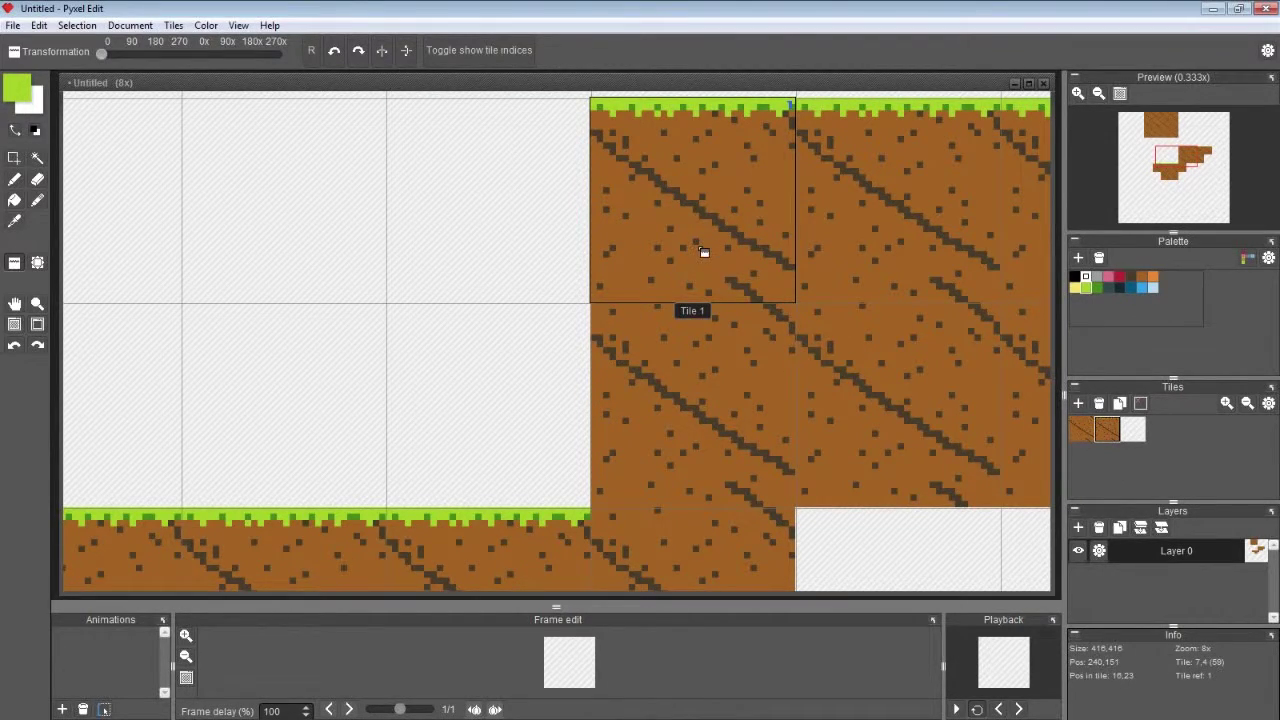
key(space)
drag(723, 319, 633, 369)
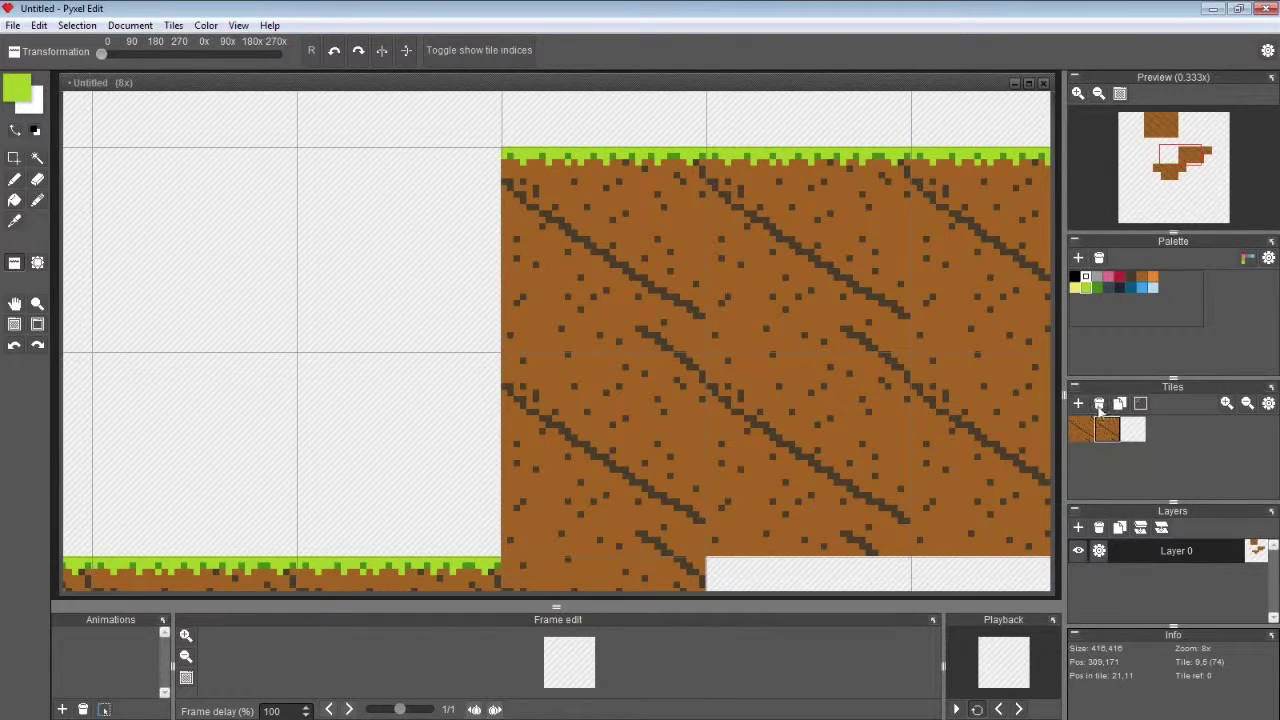
drag(514, 337, 588, 183)
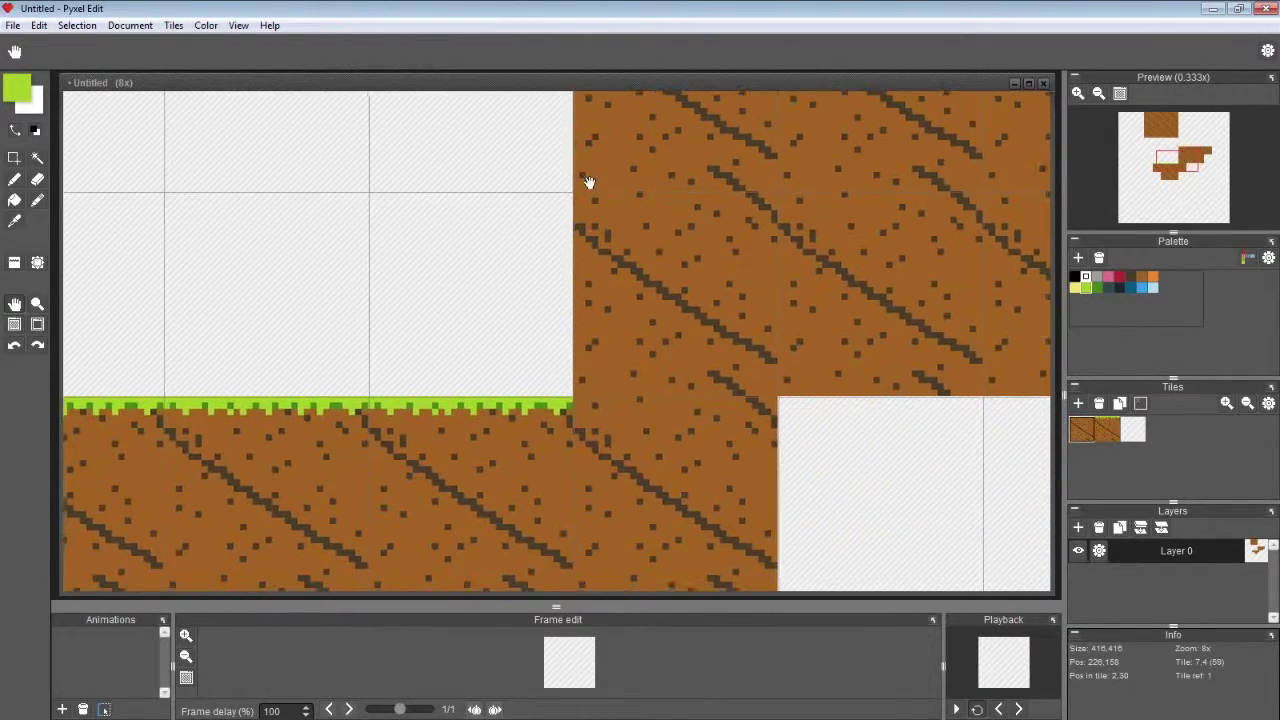
drag(610, 265, 588, 441)
drag(614, 383, 587, 288)
drag(571, 426, 571, 254)
scroll(576, 254, down, 3)
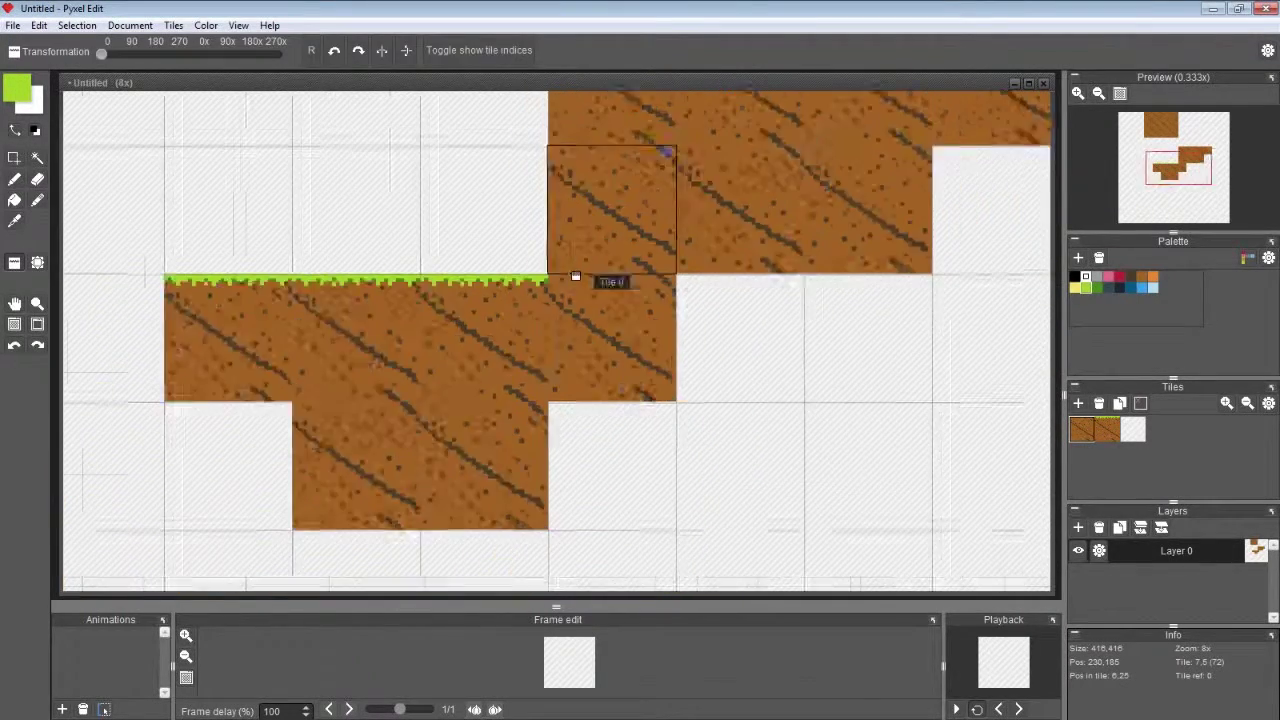
scroll(571, 286, up, 1)
drag(568, 169, 564, 387)
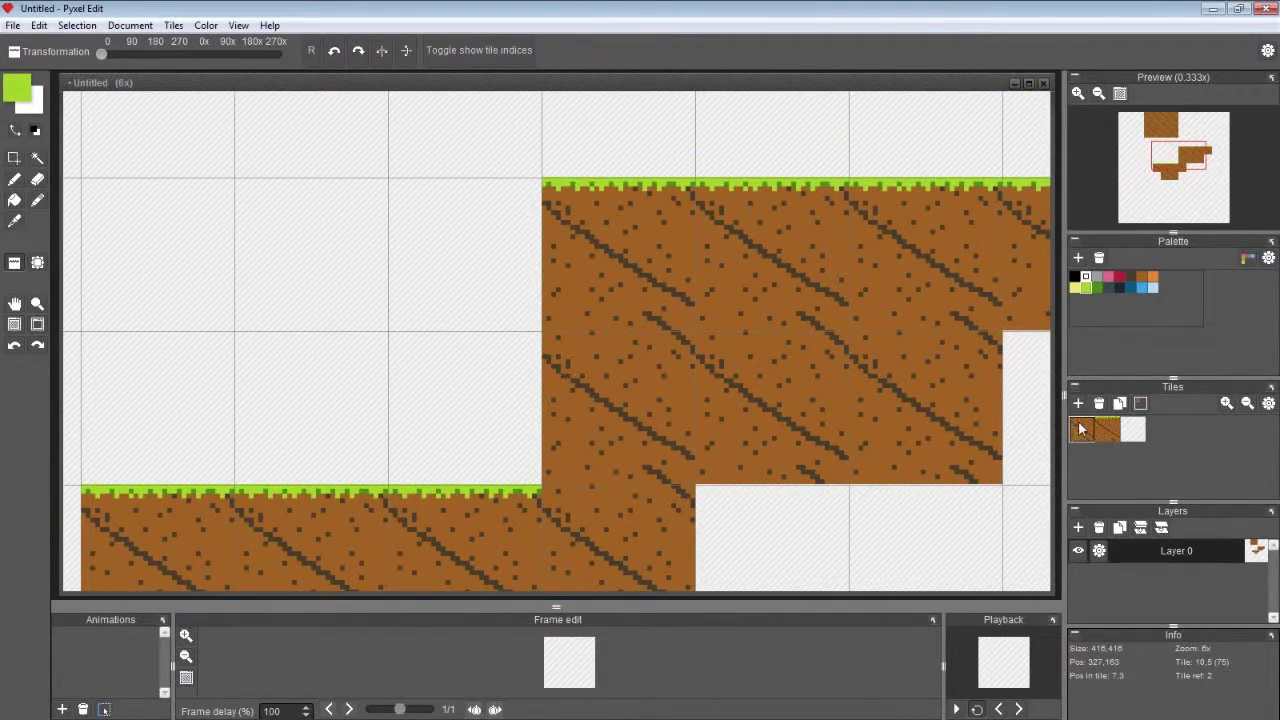
- Duplicate the plain dirt tile and place the copy on the raised platform's left side, directly below the grass-topped tile
click(1119, 404)
click(1158, 430)
scroll(603, 397, up, 1)
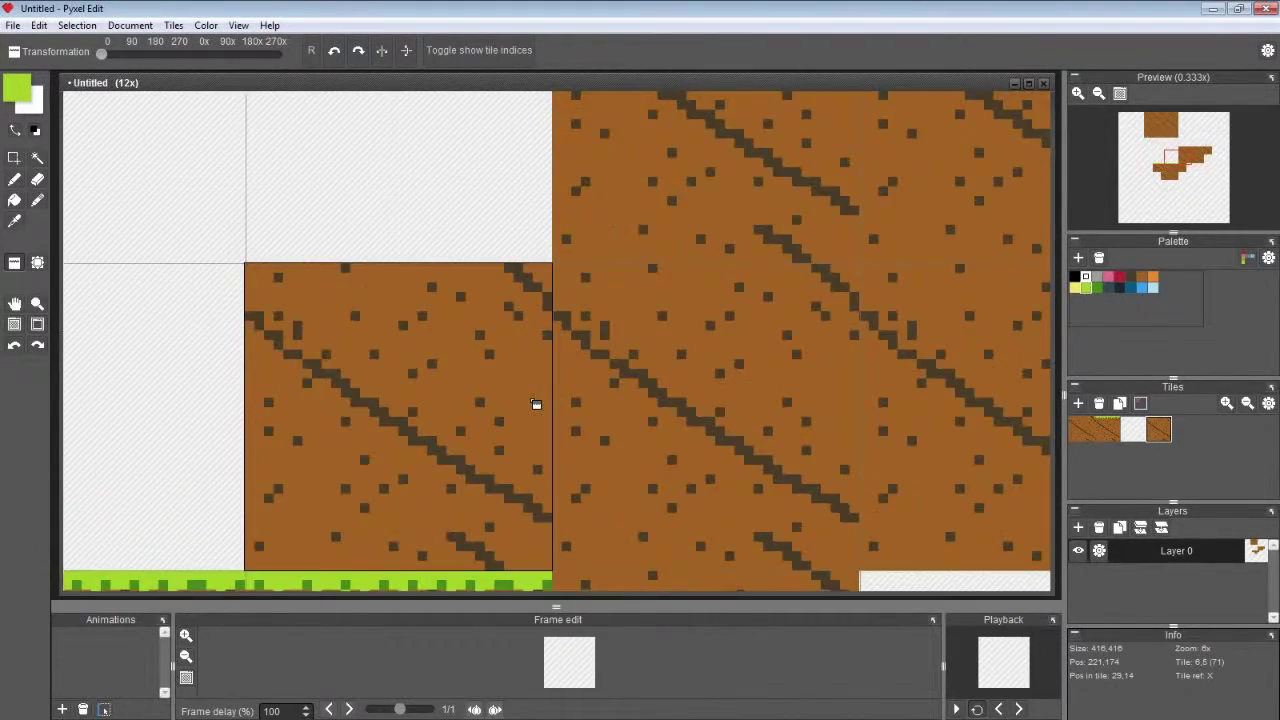
- Draw an uneven dark brown outline down the copied dirt tile's left edge and erase the stray pixels outside it
click(1130, 279)
click(15, 180)
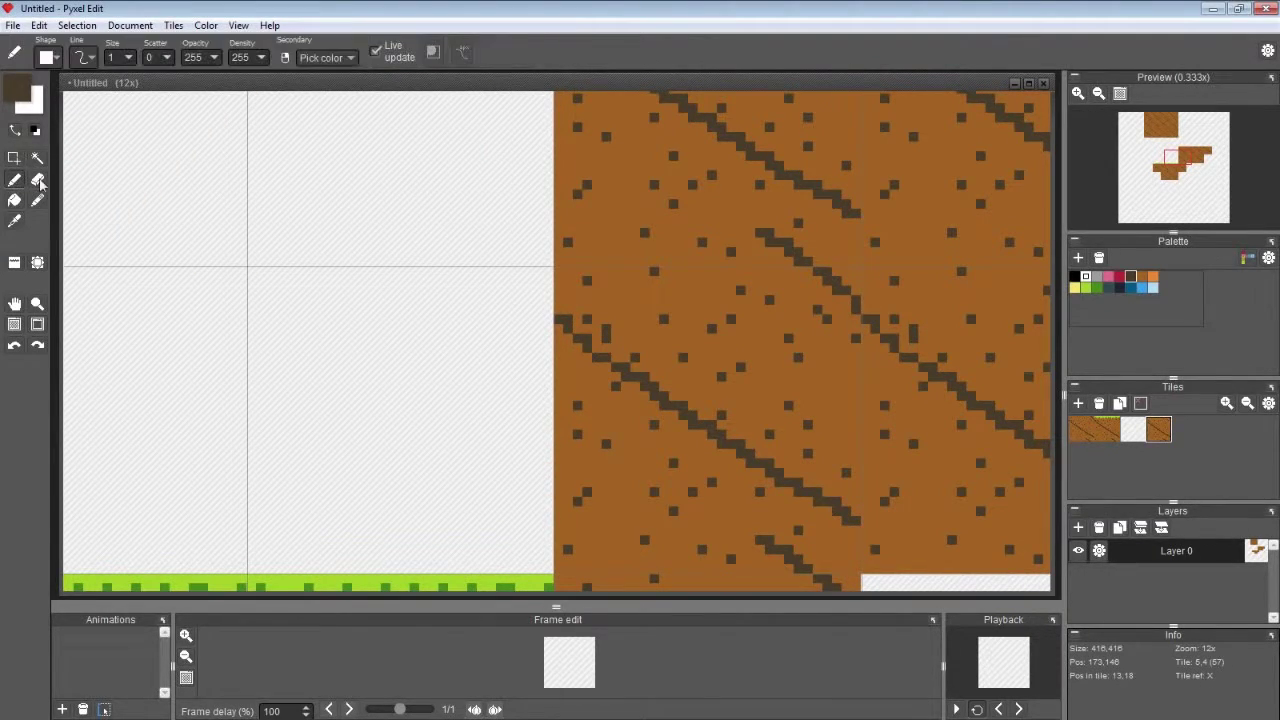
drag(558, 270, 560, 290)
drag(560, 350, 560, 574)
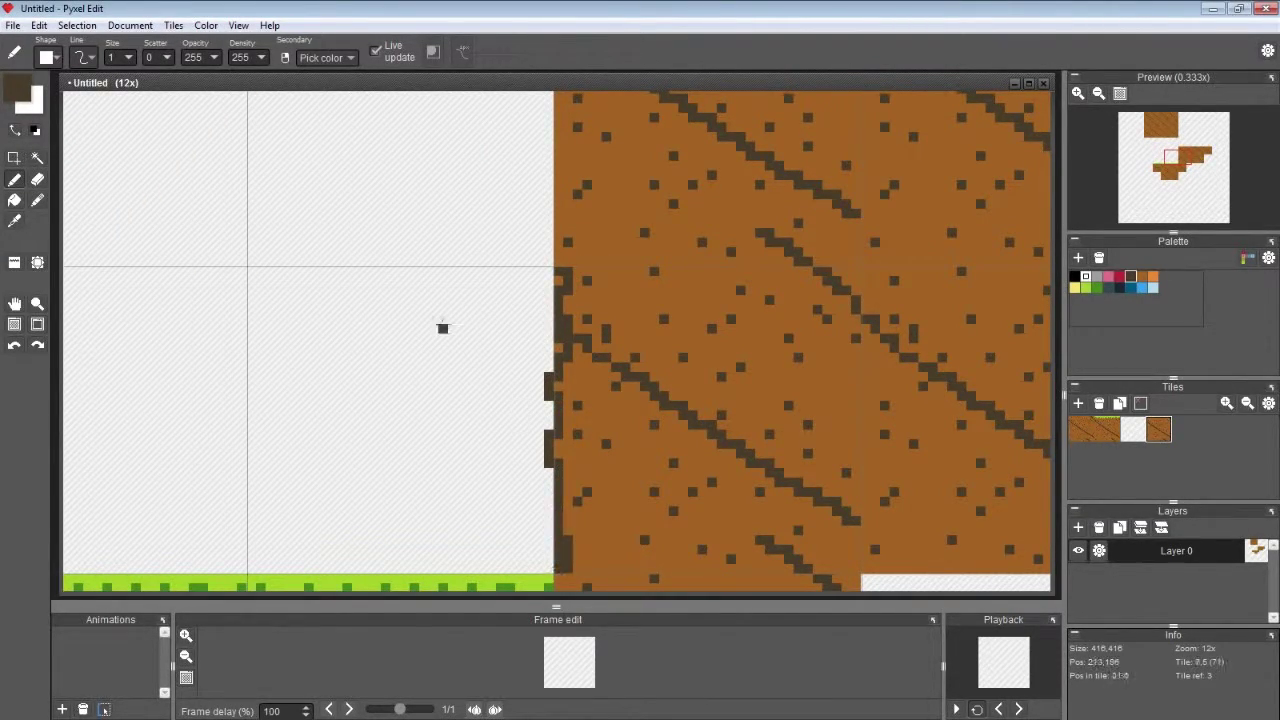
click(37, 180)
drag(521, 367, 526, 470)
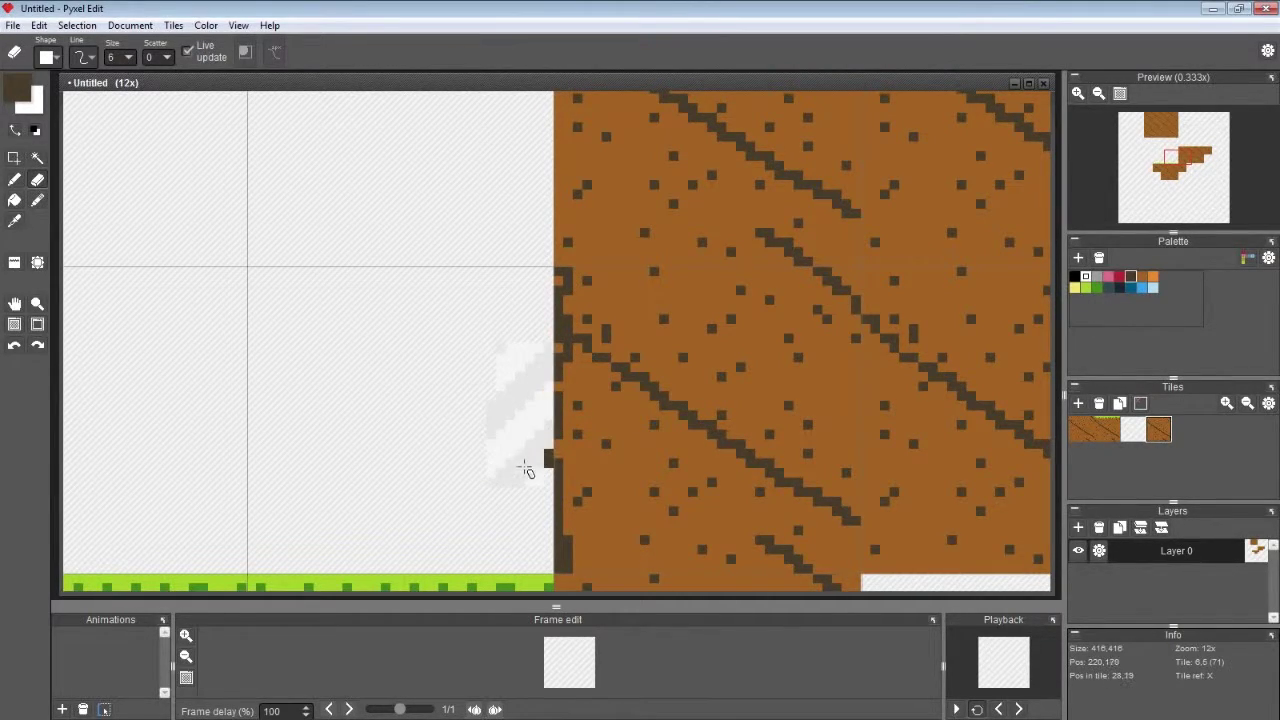
scroll(394, 242, down, 3)
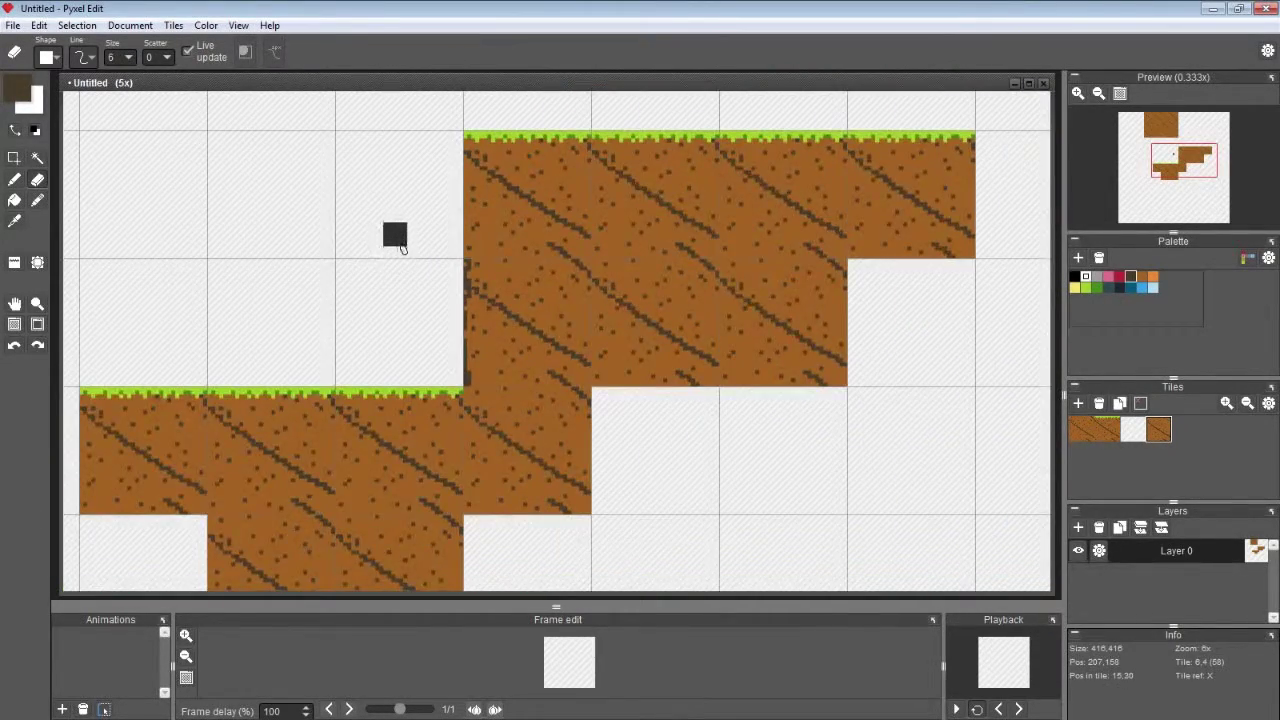
- Duplicate the grass-topped tile and place the copy at the raised platform's upper-left corner
drag(394, 237, 534, 394)
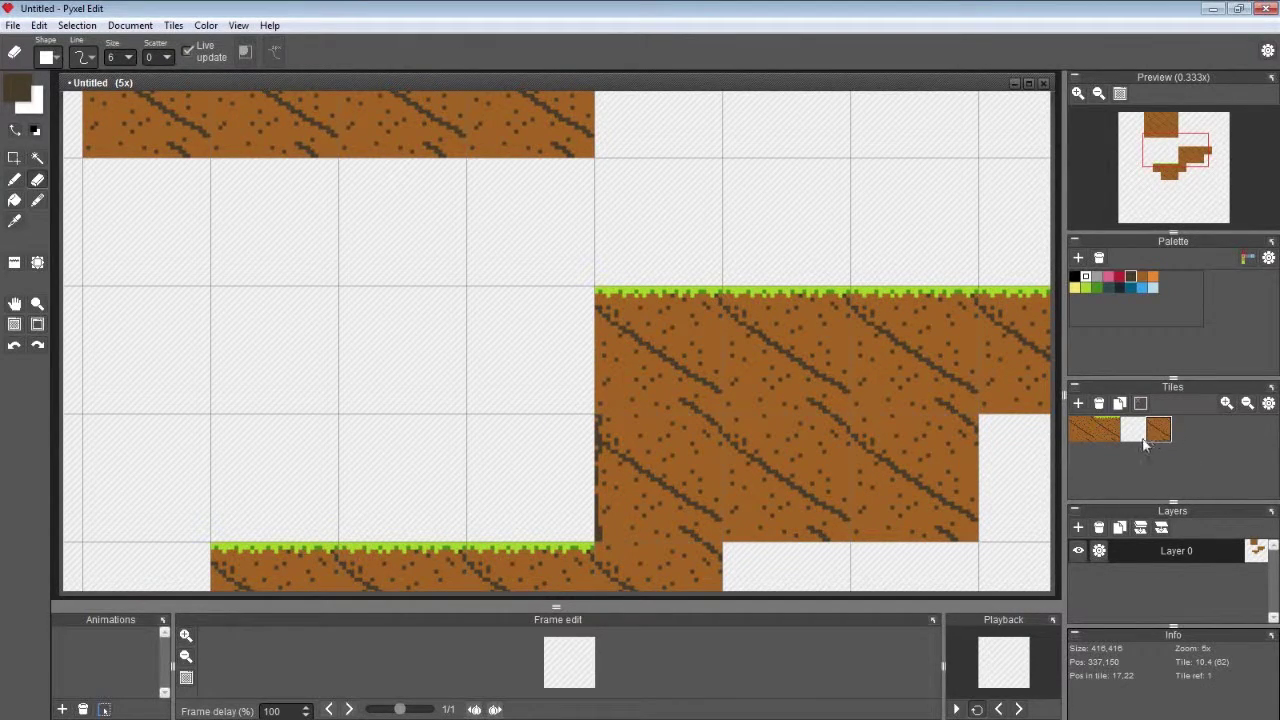
click(1105, 431)
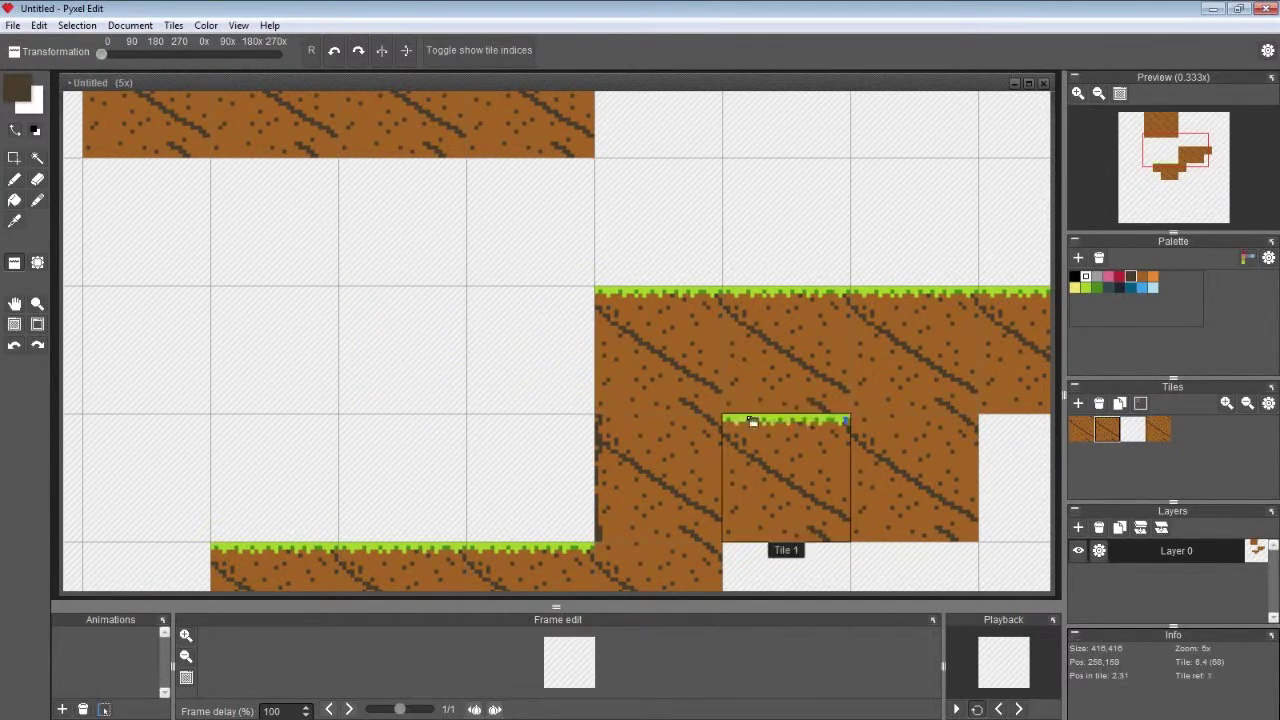
click(1150, 430)
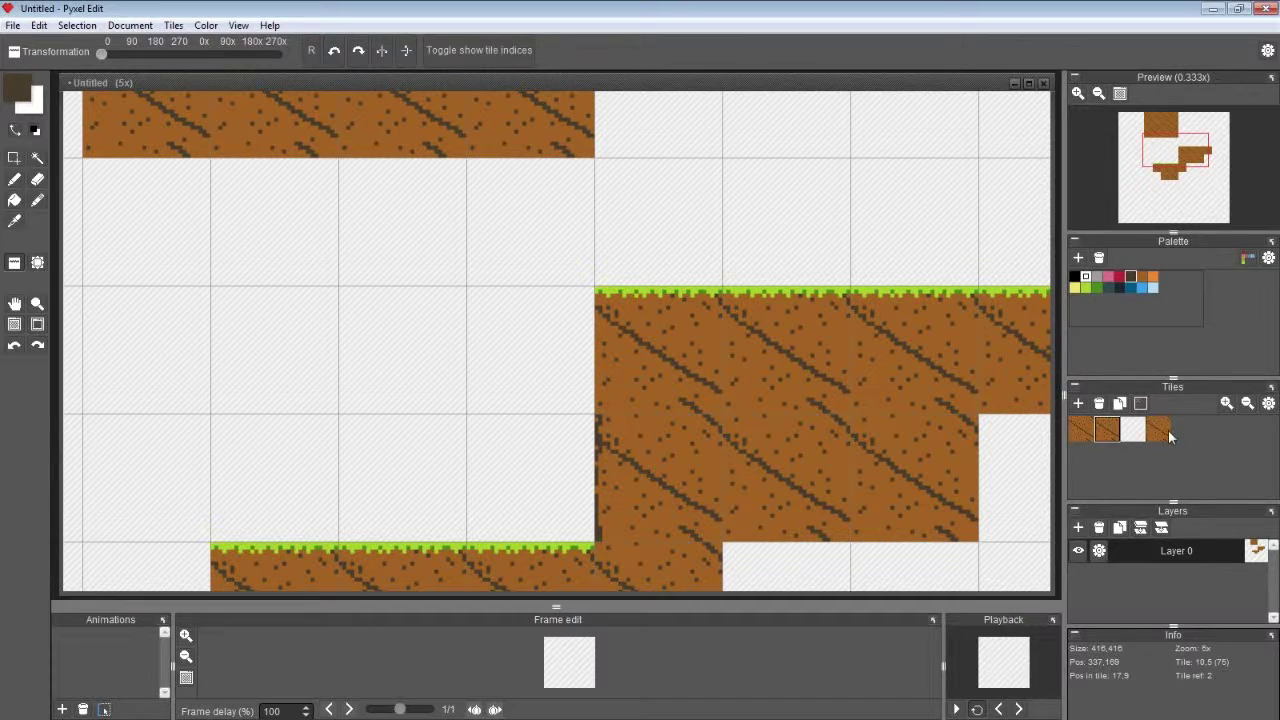
click(1122, 403)
scroll(725, 355, up, 3)
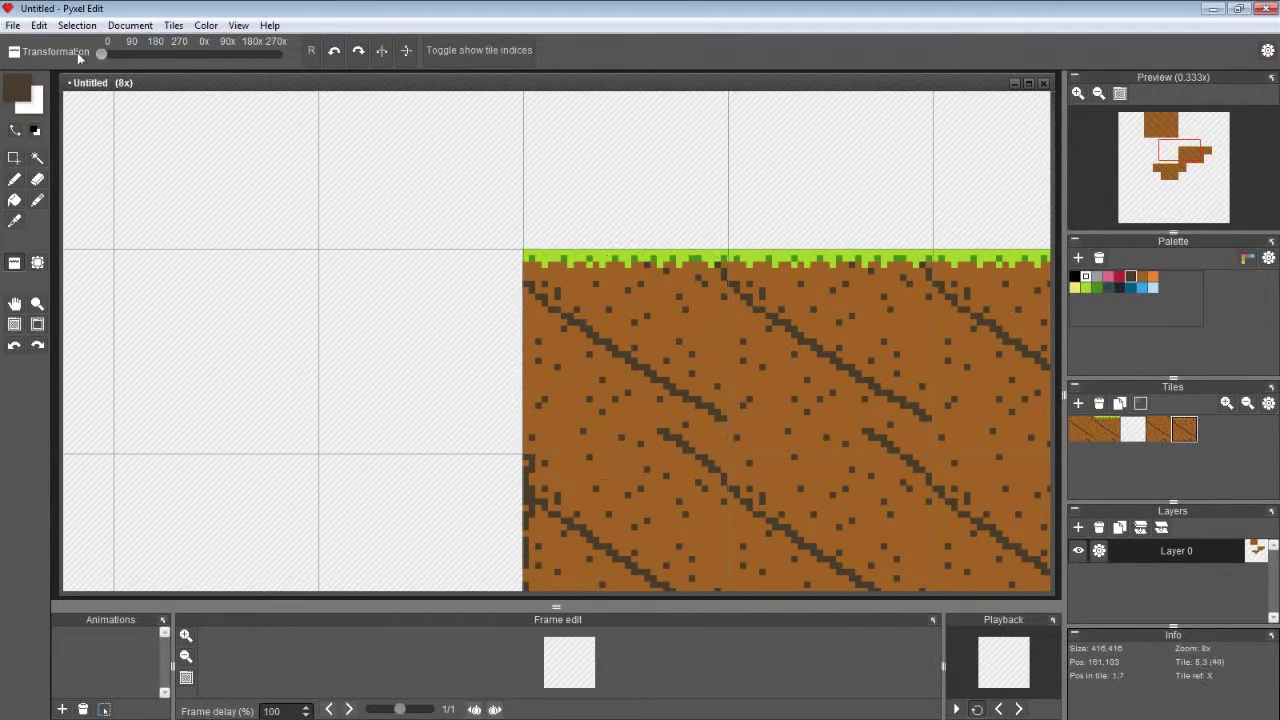
- Draw a dark brown outline below the grass down the corner tile's left edge and erase the stray pixels beside it
click(14, 179)
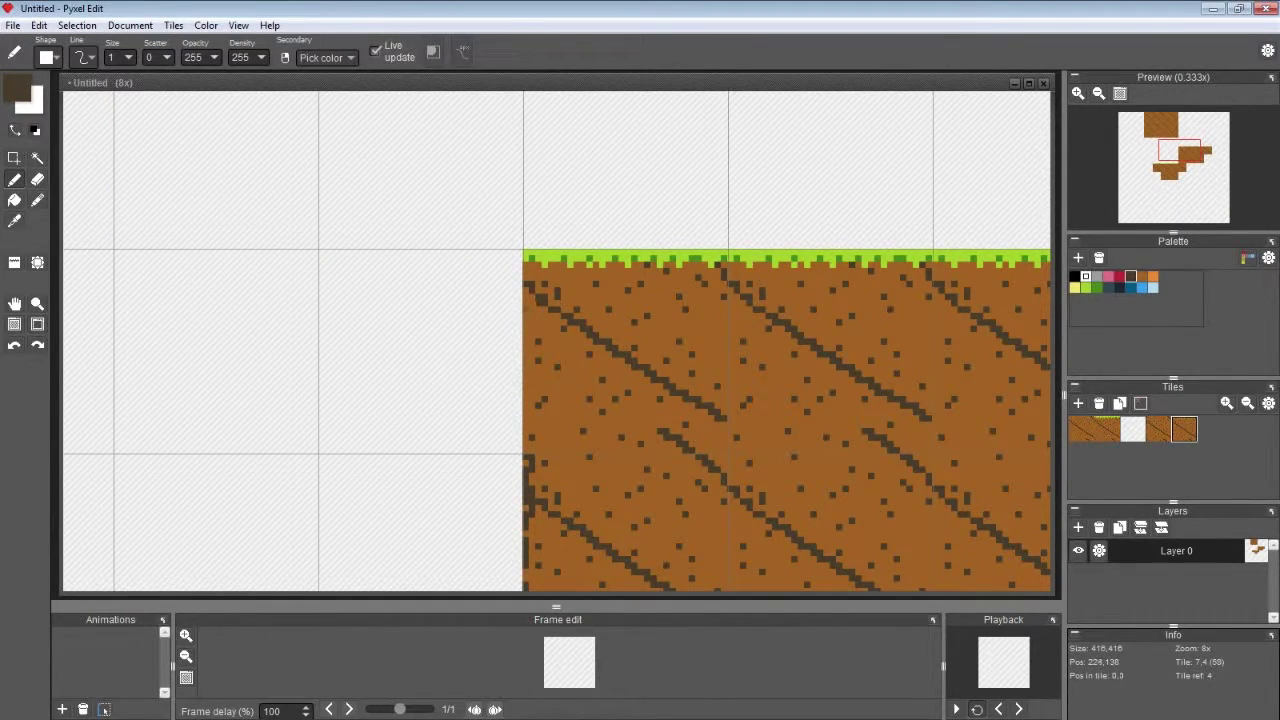
drag(524, 262, 520, 440)
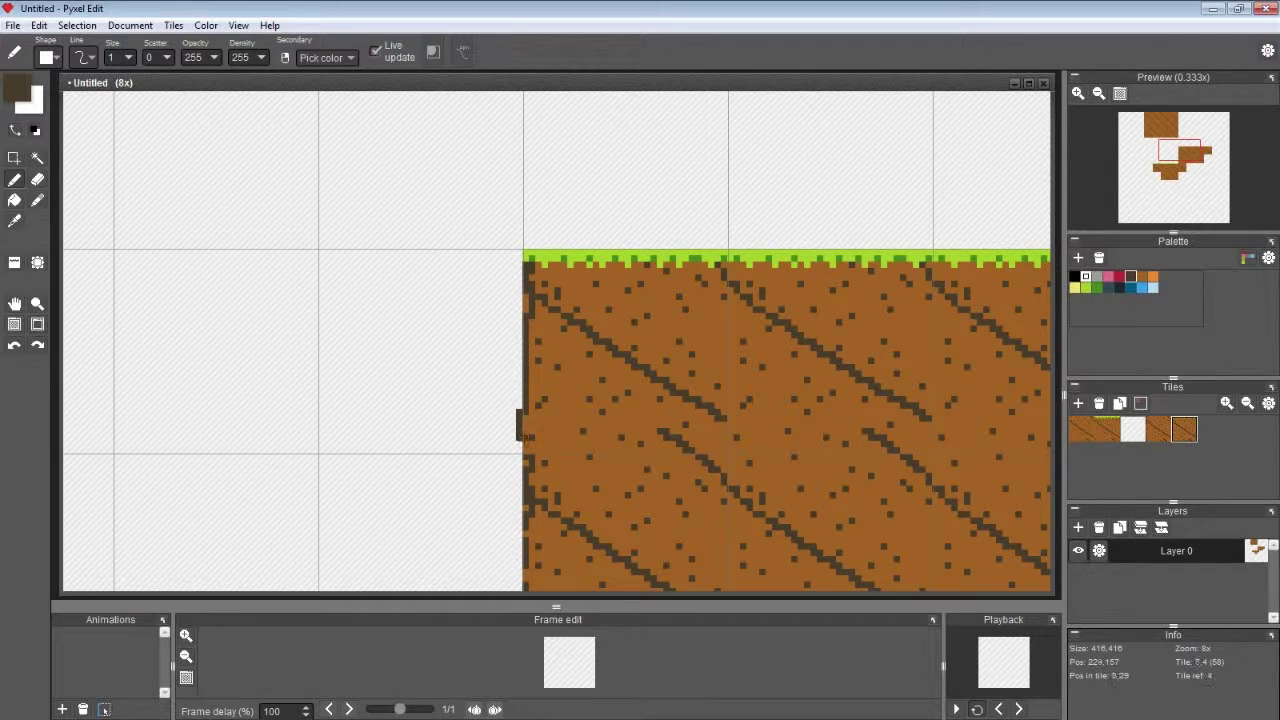
click(38, 181)
click(503, 422)
scroll(282, 338, down, 1)
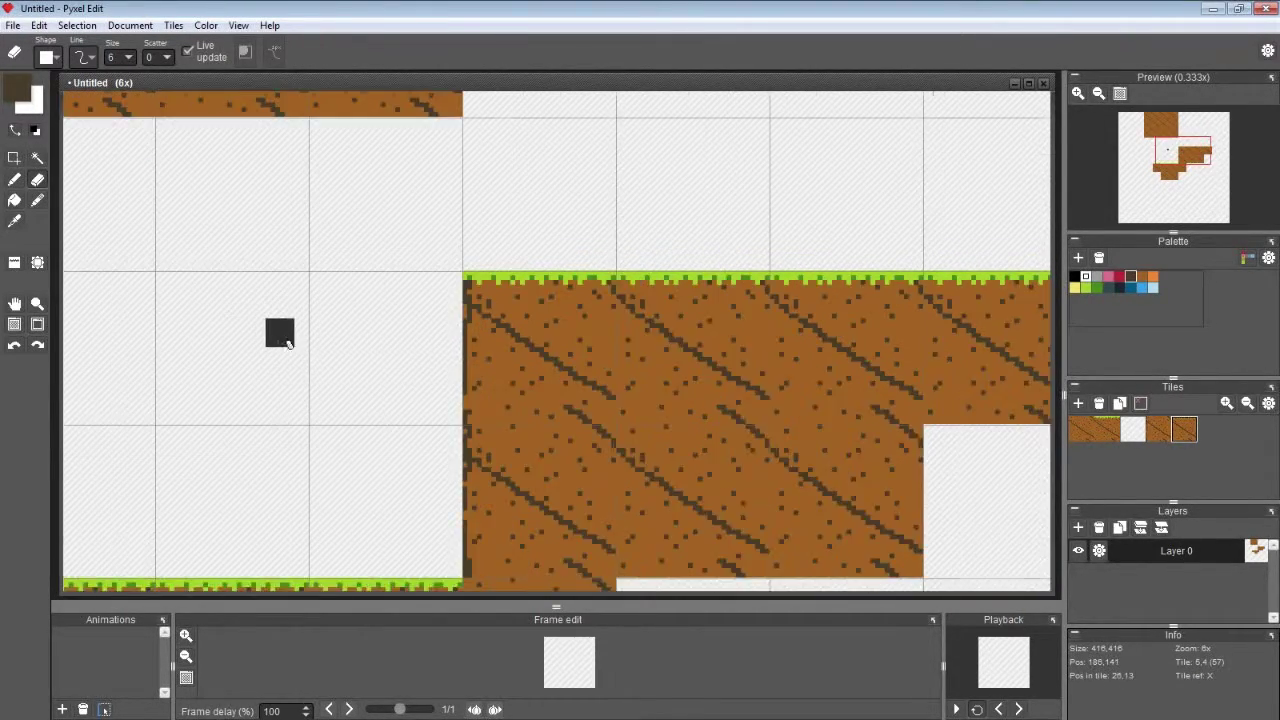
- Duplicate the grass-topped corner tile that has the dark left edge
scroll(287, 343, down, 3)
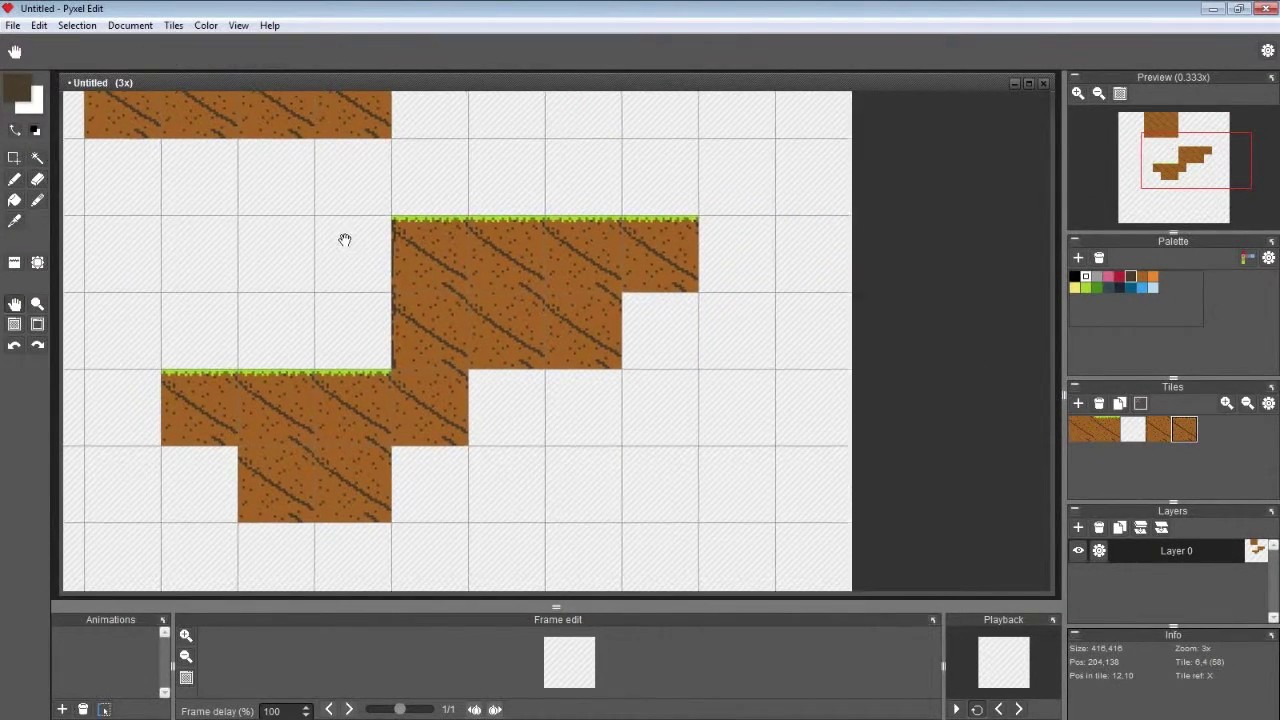
drag(343, 243, 430, 275)
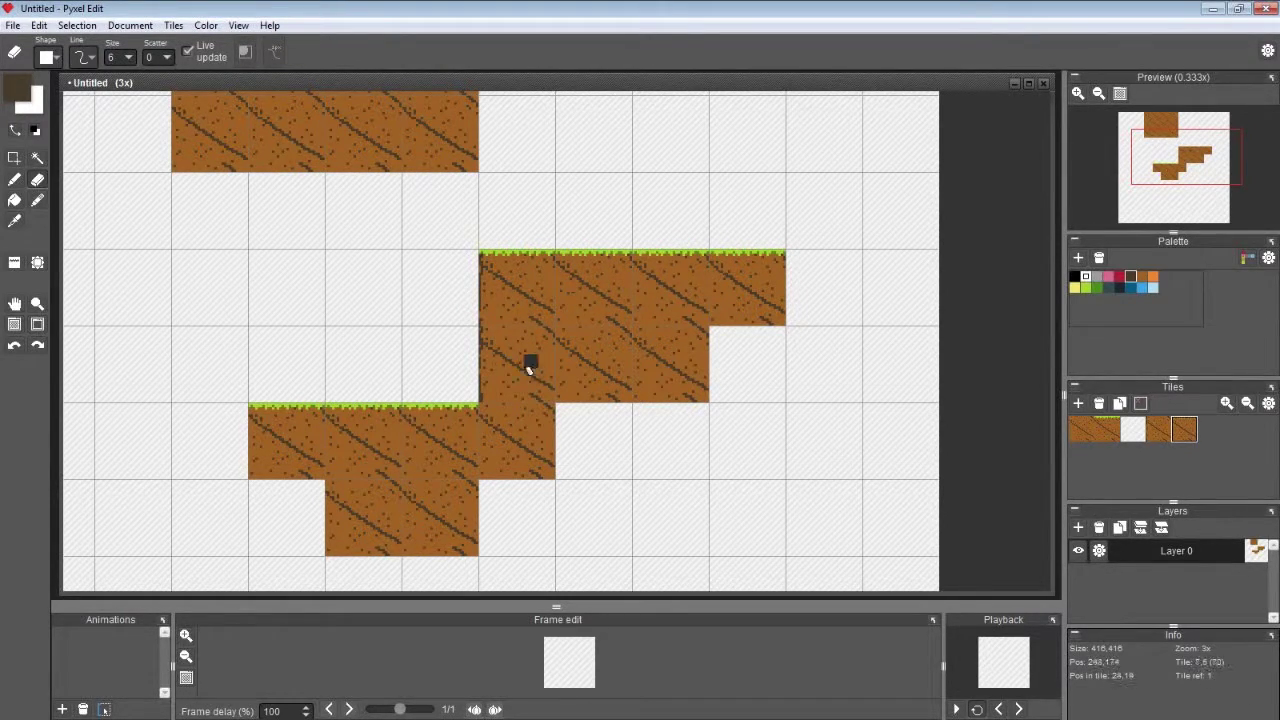
click(918, 336)
scroll(757, 366, up, 1)
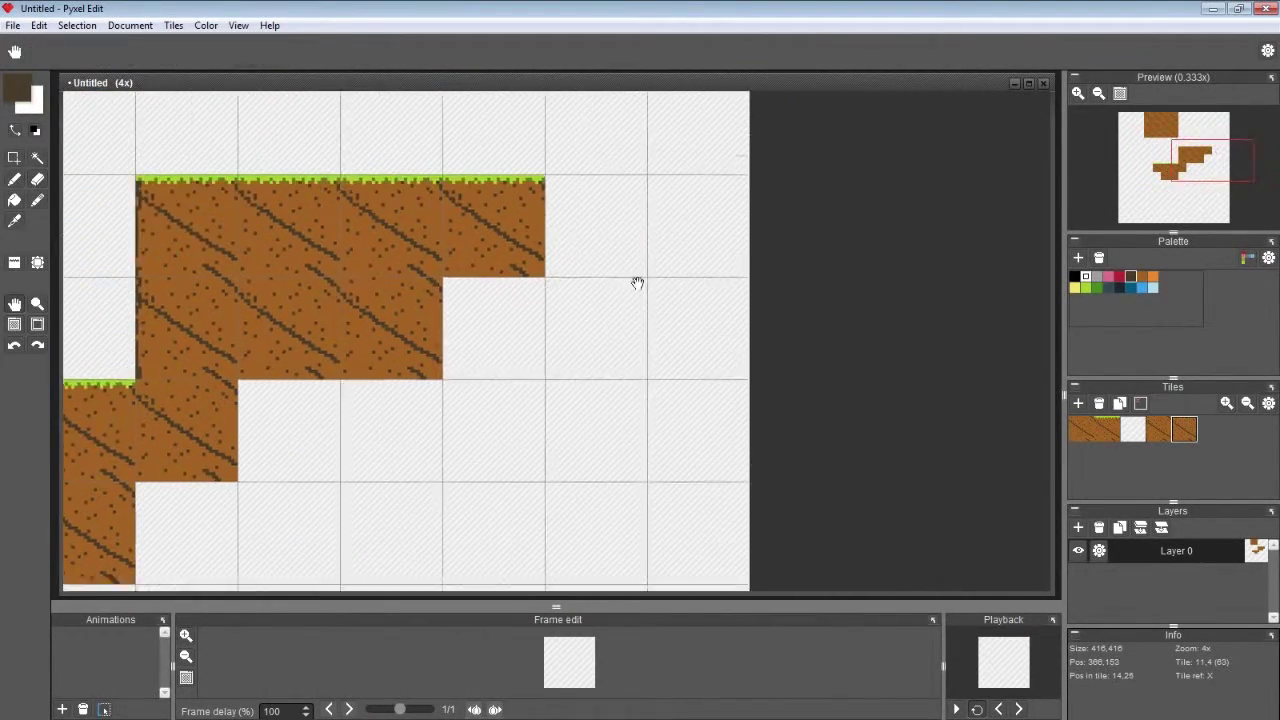
click(1108, 426)
click(1186, 429)
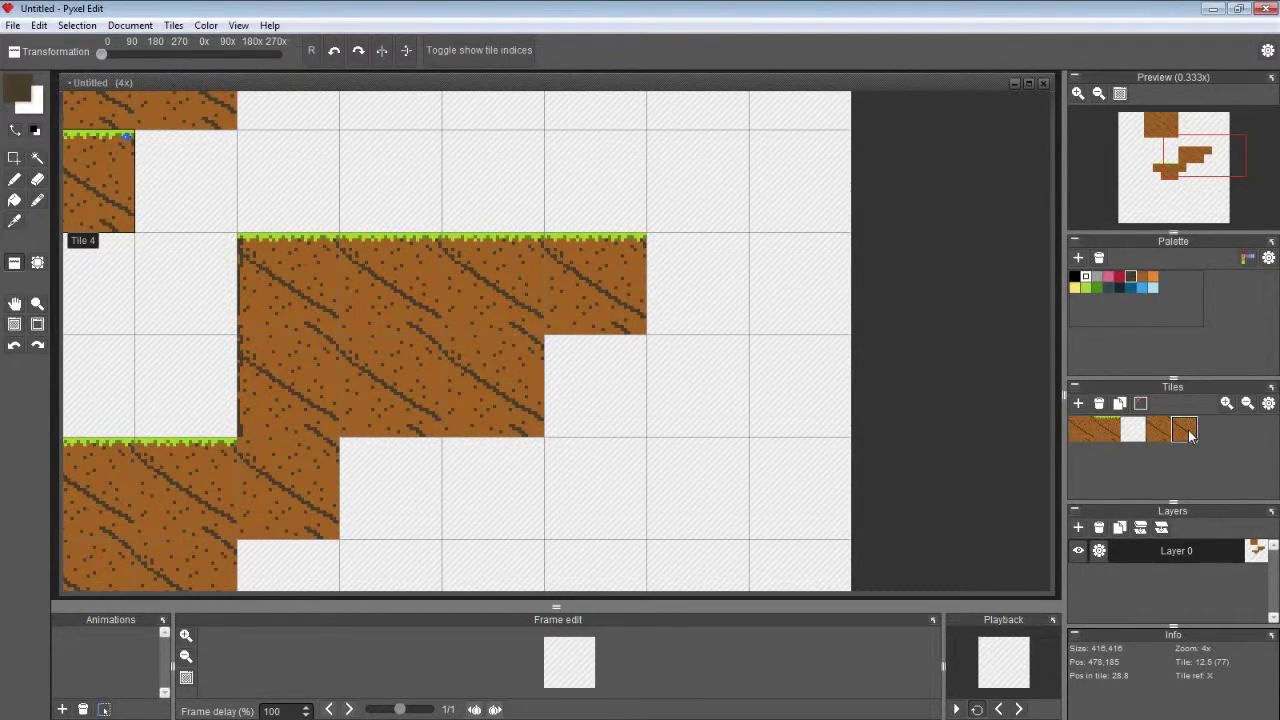
right_click(1186, 432)
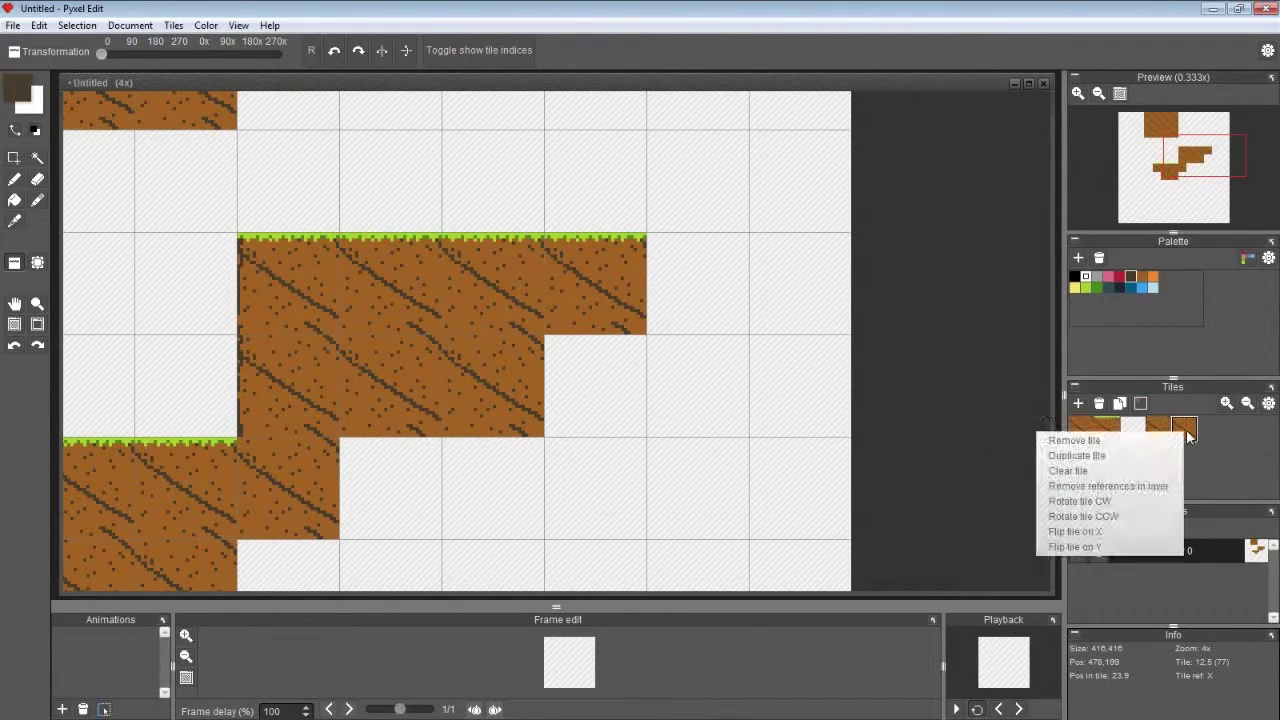
click(1153, 456)
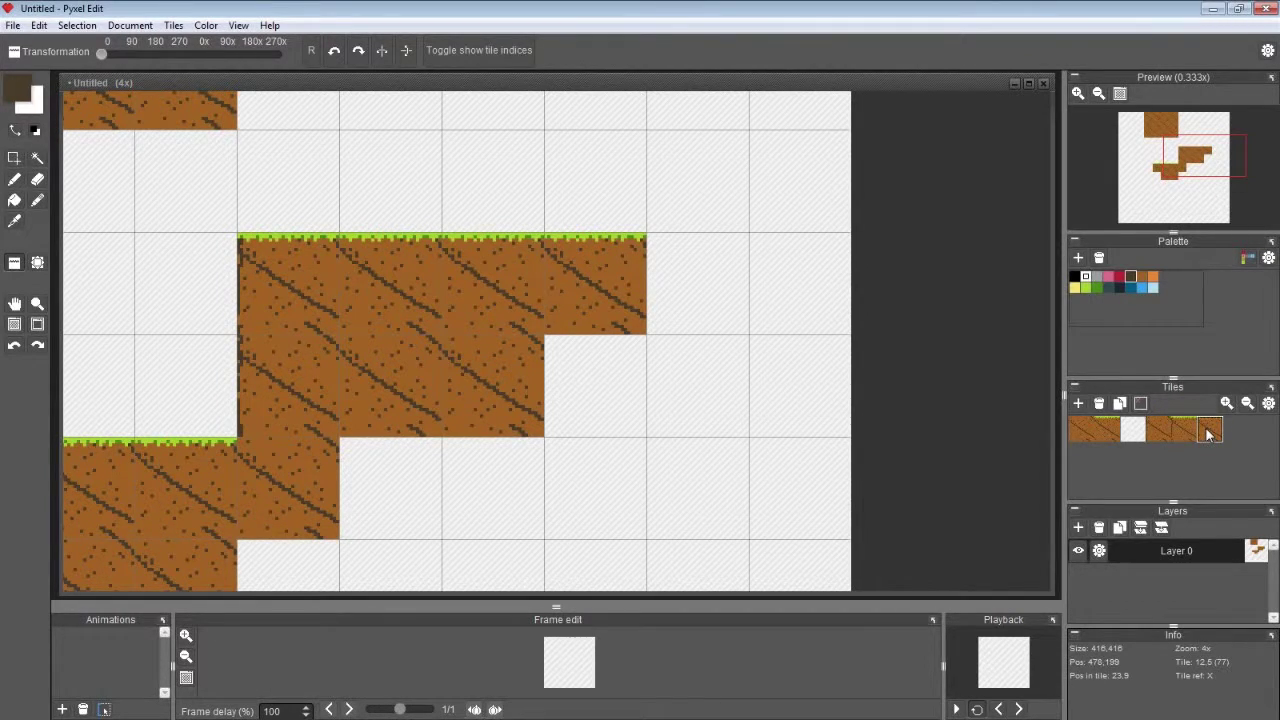
- Flip the duplicated grass corner tile on X and place it at the right end of the raised grass row
right_click(1207, 432)
click(1167, 527)
click(742, 301)
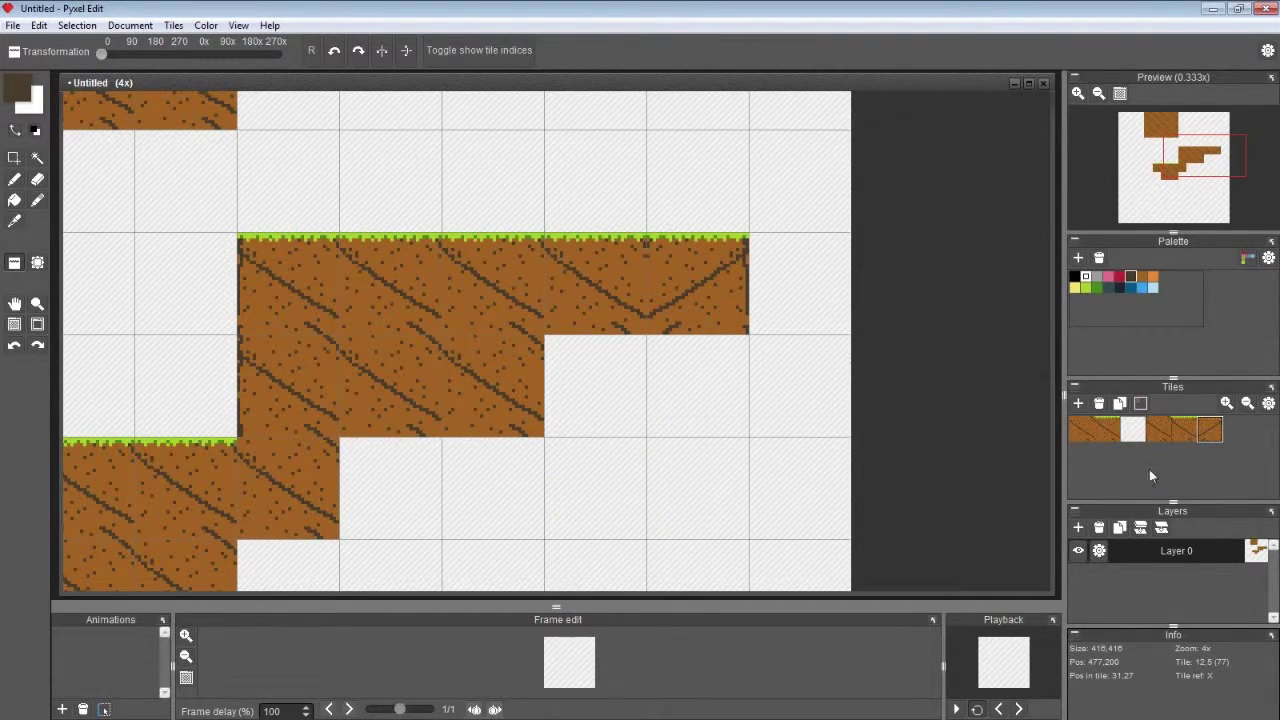
- Duplicate the dirt edge tile, place the copy below the right grass corner, and flip it on X
click(1161, 428)
right_click(1165, 428)
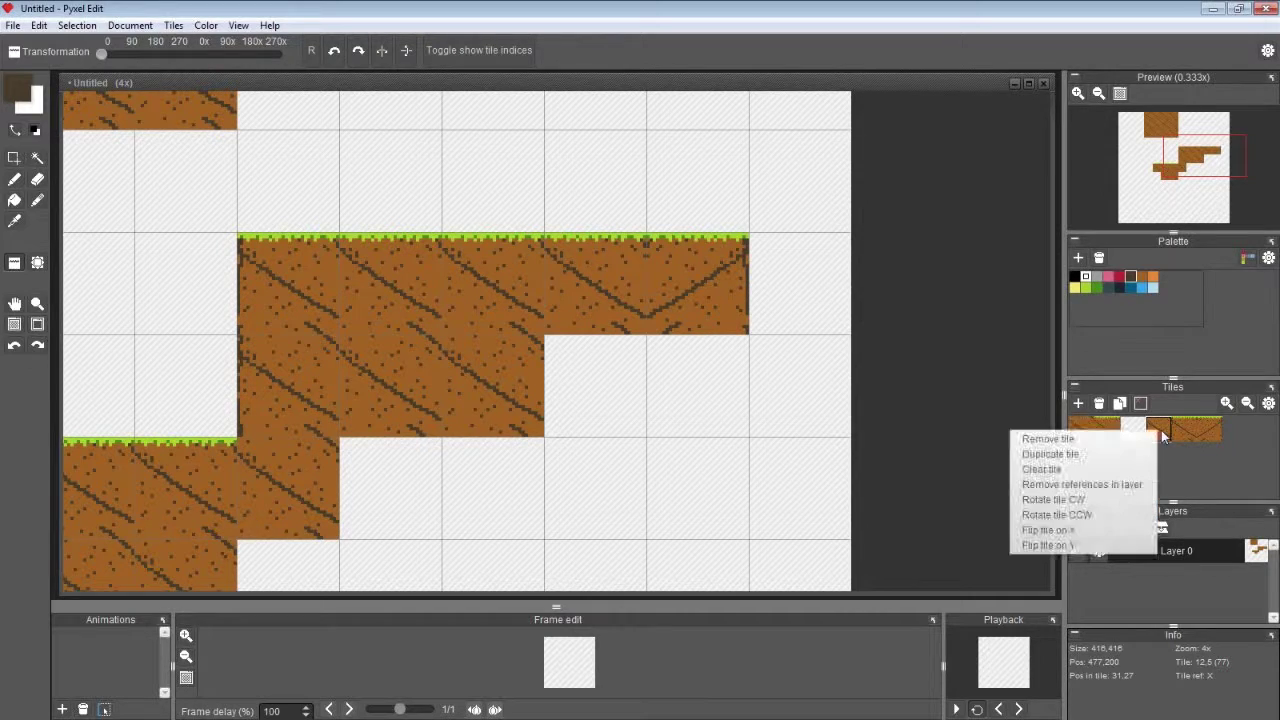
click(1113, 452)
click(1232, 430)
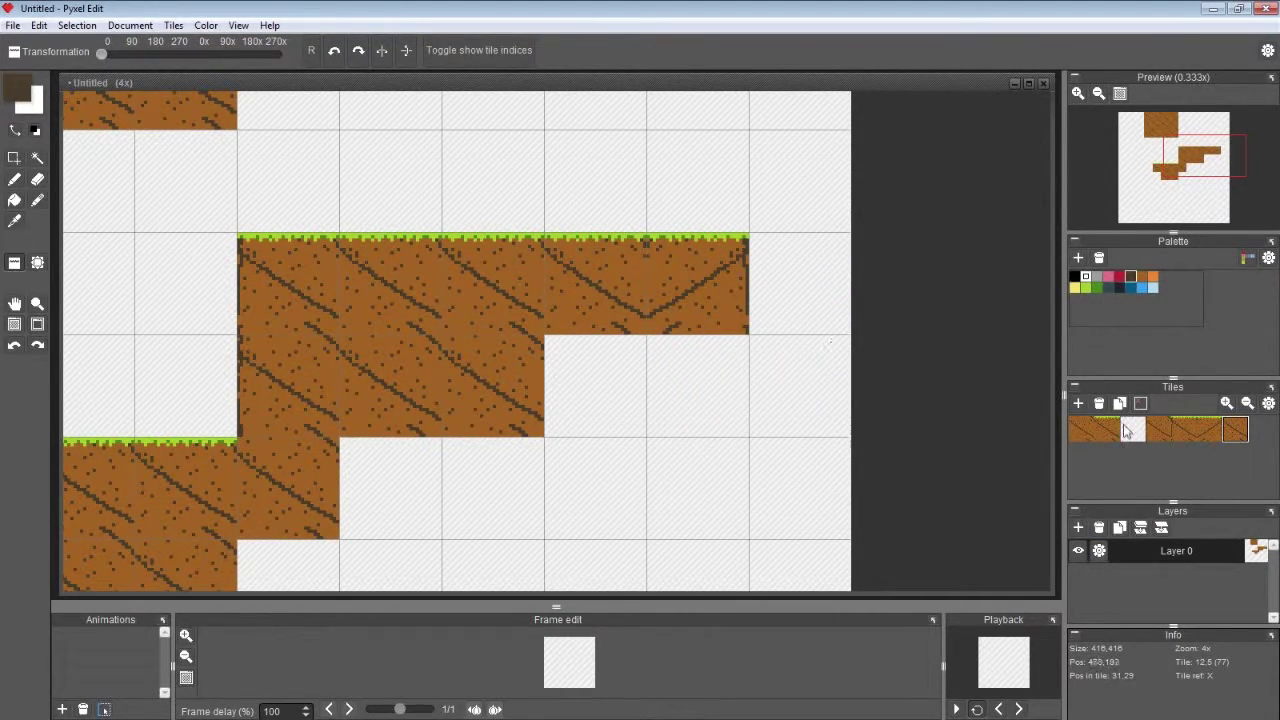
click(715, 392)
right_click(1235, 440)
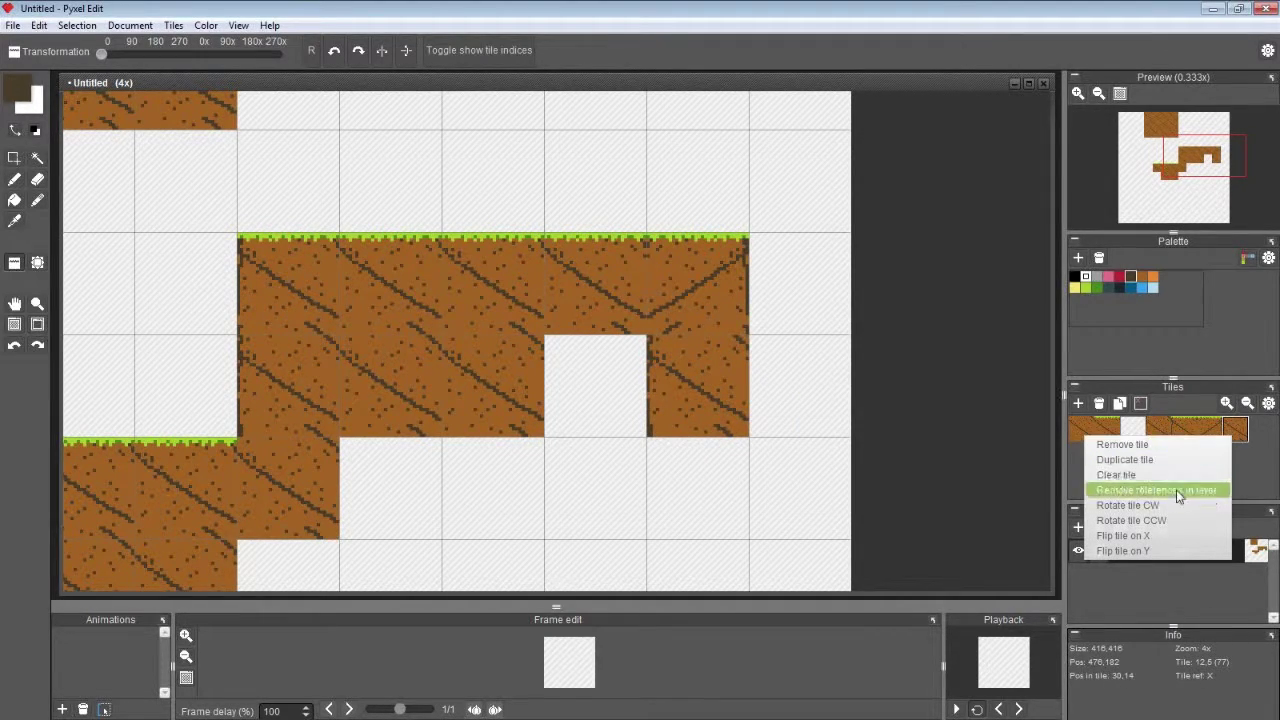
click(1172, 538)
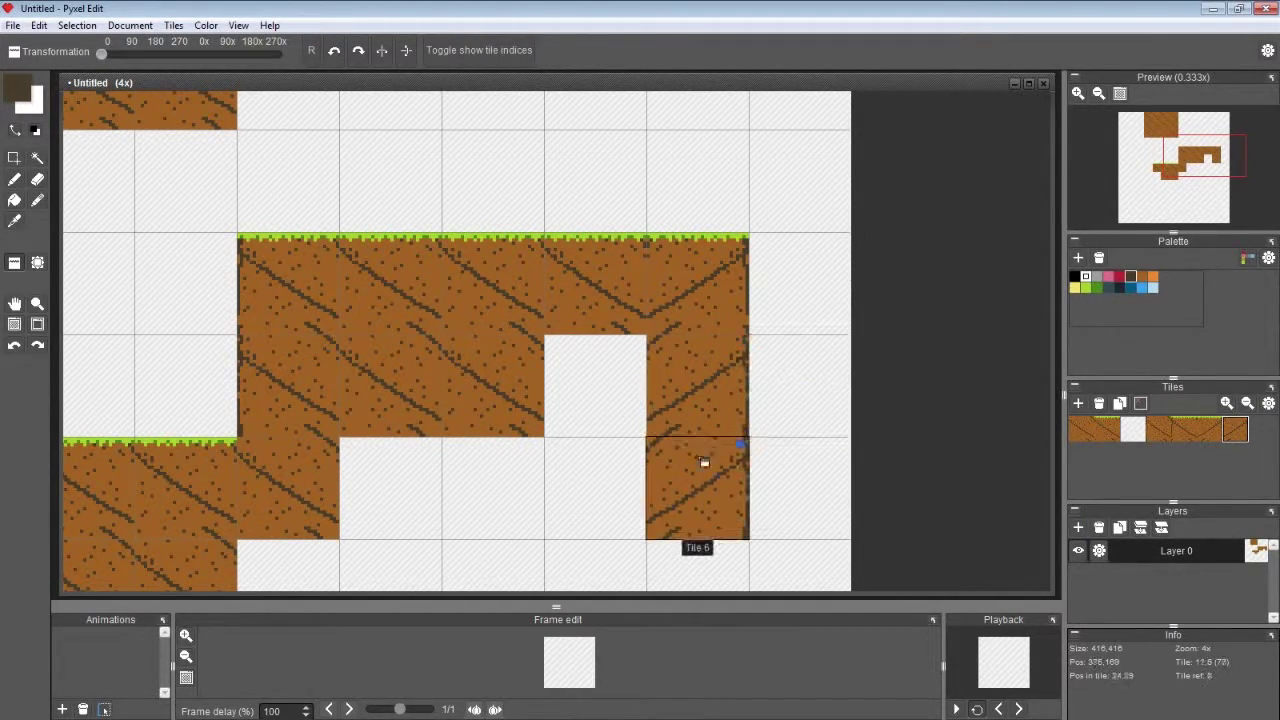
- Fill the gap beside the right edge tile and the row beneath with plain dirt tiles, adding one tile hanging below
click(1089, 431)
click(571, 380)
mouse_move(670, 467)
mouse_down()
mouse_move(643, 451)
mouse_move(543, 486)
mouse_move(408, 500)
mouse_move(444, 478)
mouse_up()
scroll(444, 478, down, 2)
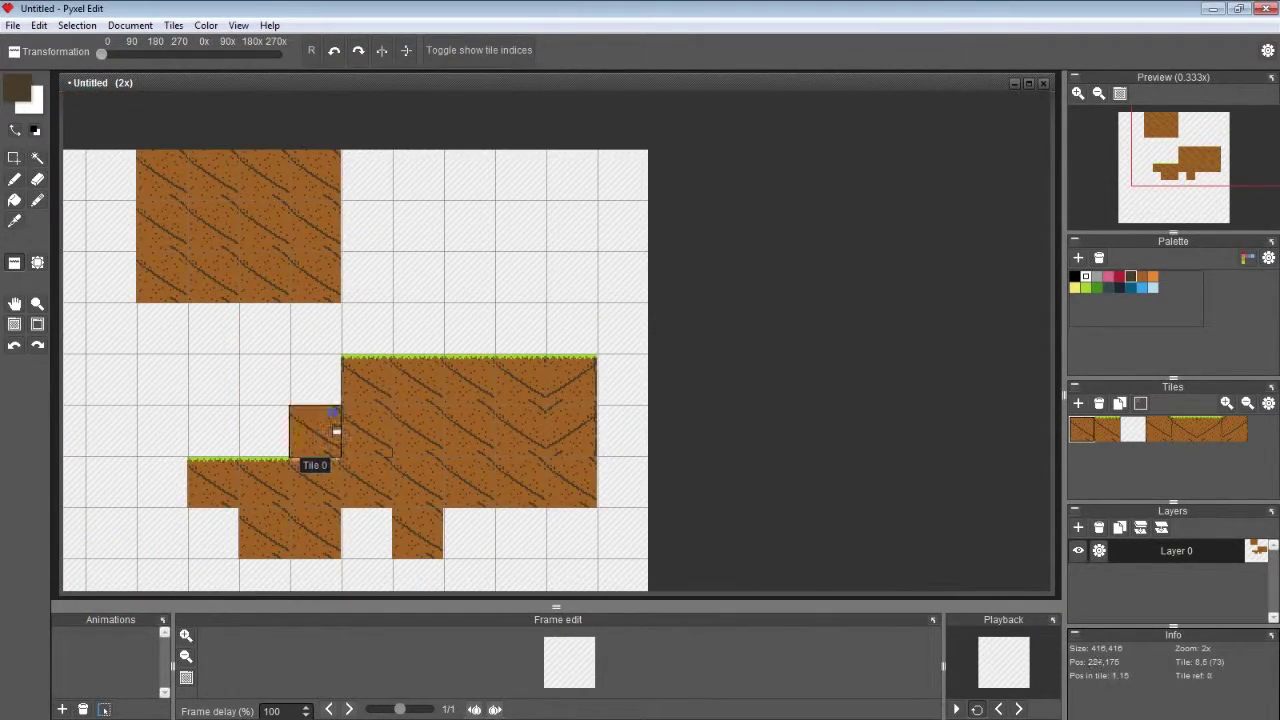
- Examine the assembled landscape close up and from a distance, checking the outlined edges, the mirrored dirt pattern and the lower-left ground
drag(332, 428, 490, 363)
scroll(489, 365, up, 2)
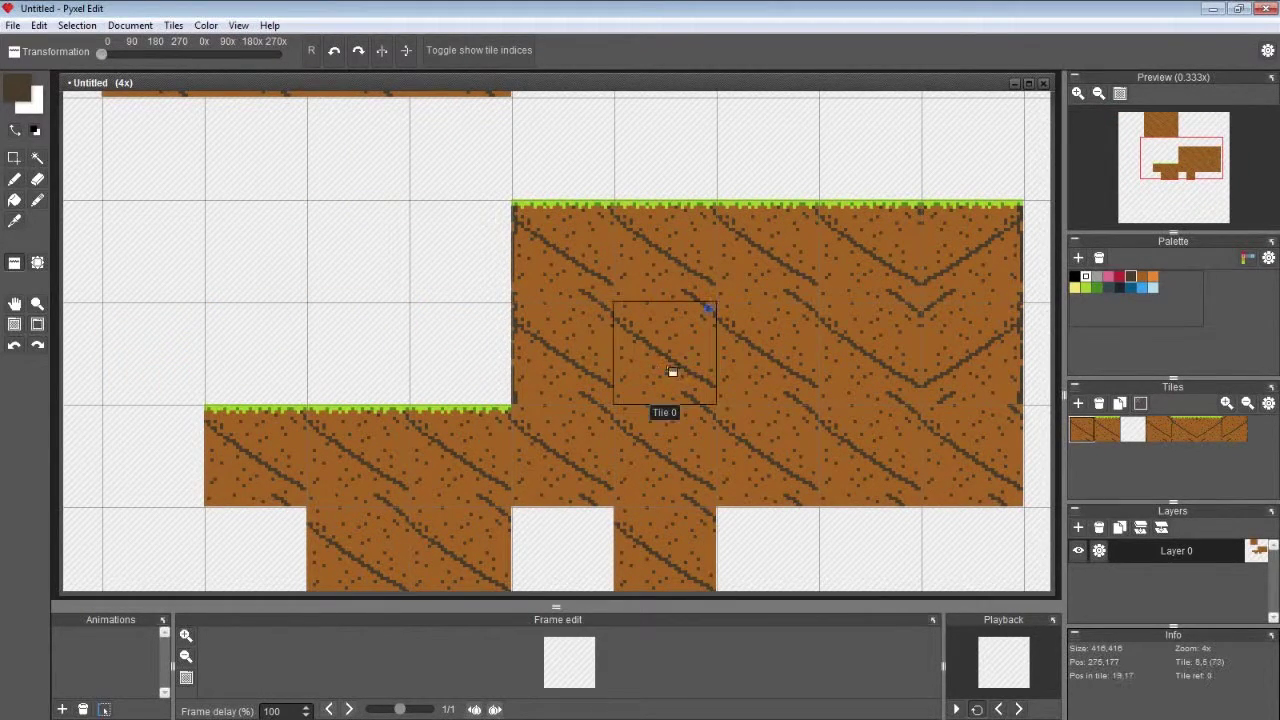
drag(671, 369, 251, 346)
scroll(440, 294, up, 1)
drag(463, 295, 700, 262)
scroll(700, 262, down, 4)
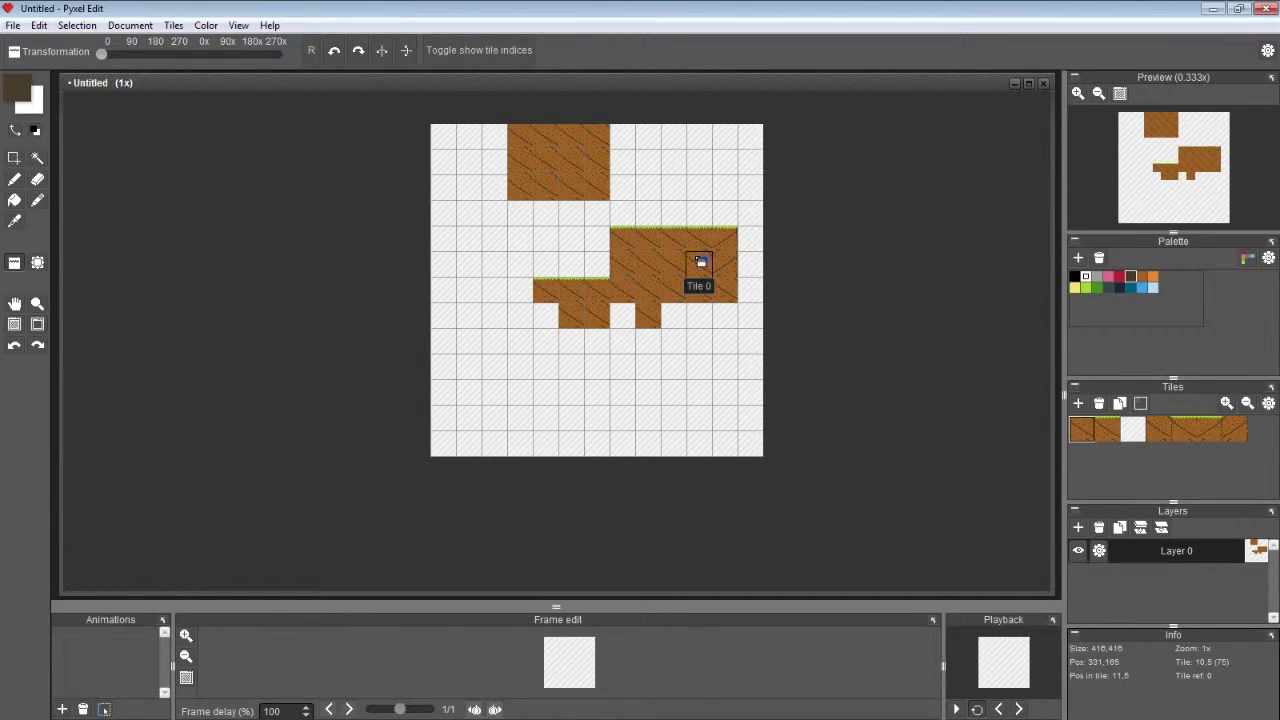
scroll(490, 259, up, 3)
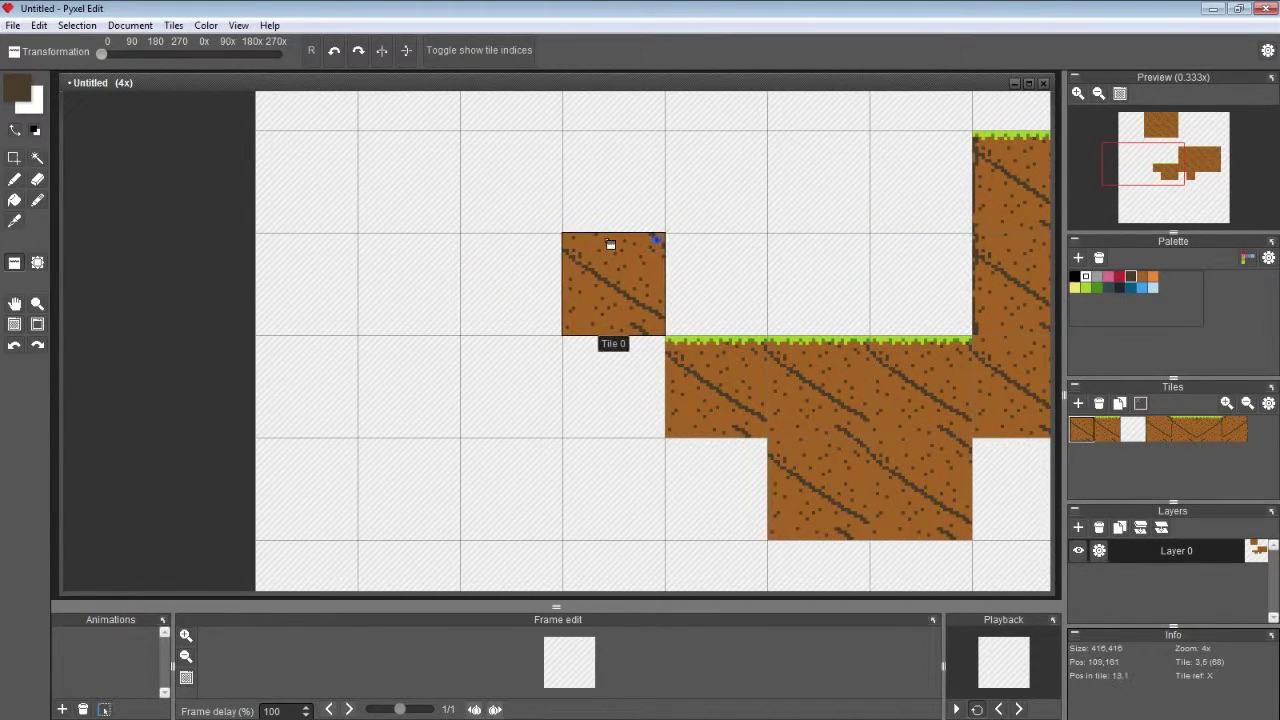
drag(624, 230, 455, 250)
scroll(452, 250, down, 3)
drag(566, 271, 555, 313)
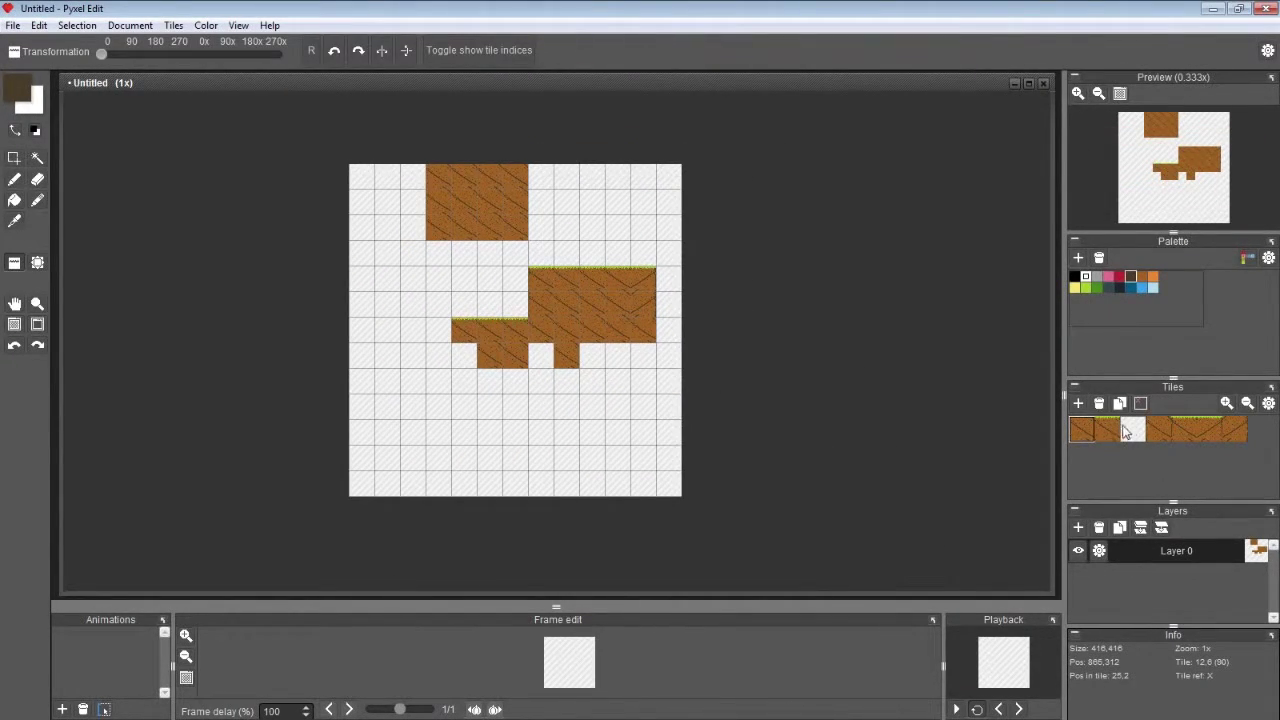
- Remove the empty tile from the tile collection
right_click(1108, 437)
click(1106, 441)
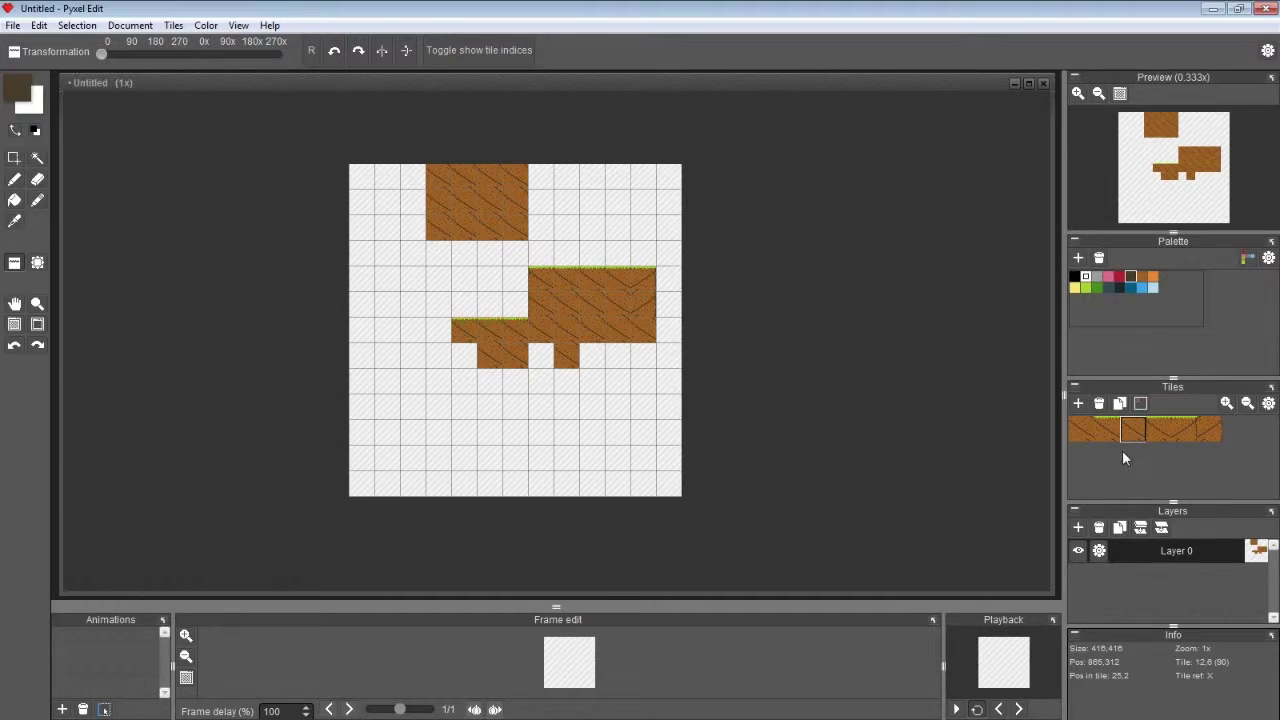
scroll(532, 283, up, 2)
drag(437, 229, 609, 287)
scroll(561, 287, down, 1)
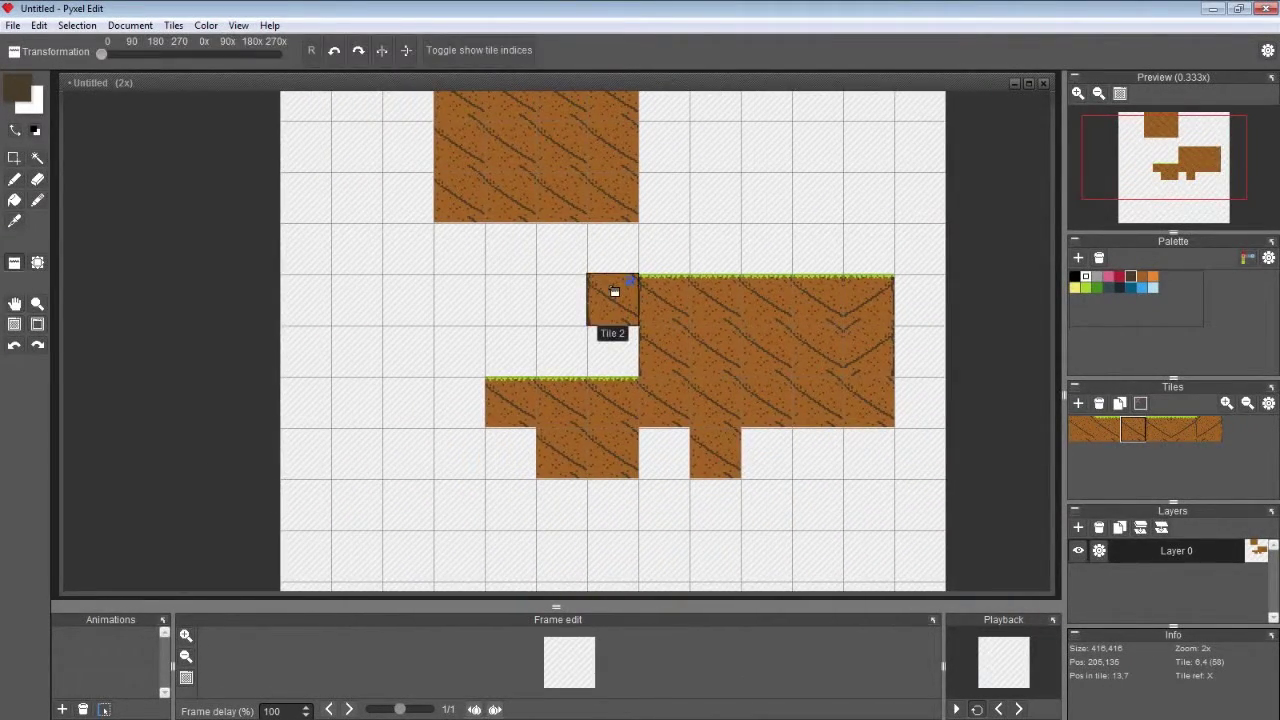
drag(697, 304, 614, 344)
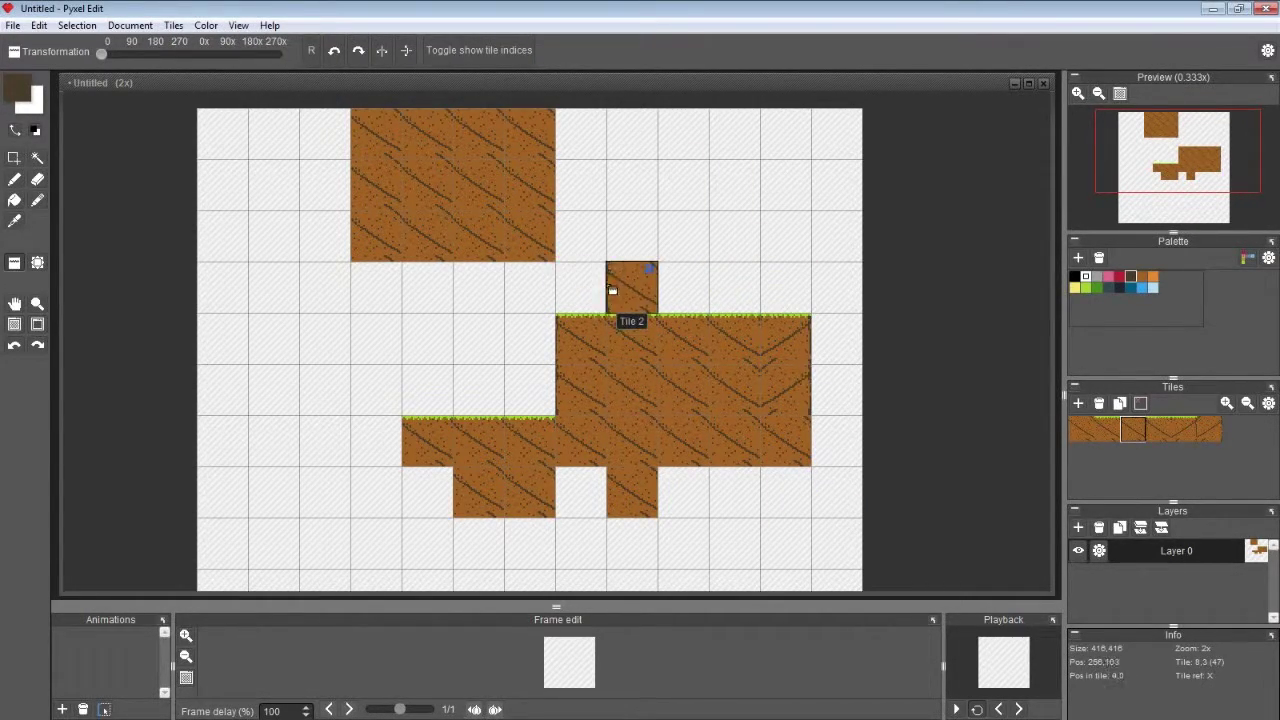
- Export the tileset to the Desktop under the file name dirtgrass
click(13, 26)
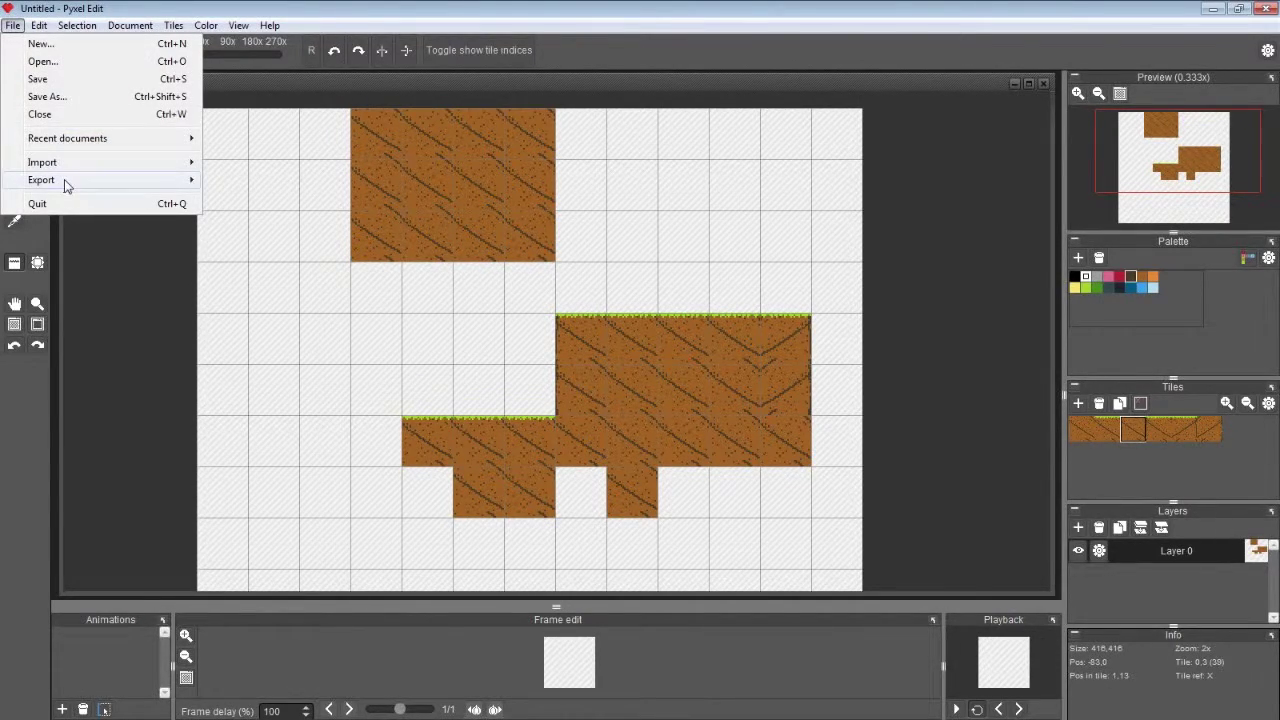
mouse_move(30, 183)
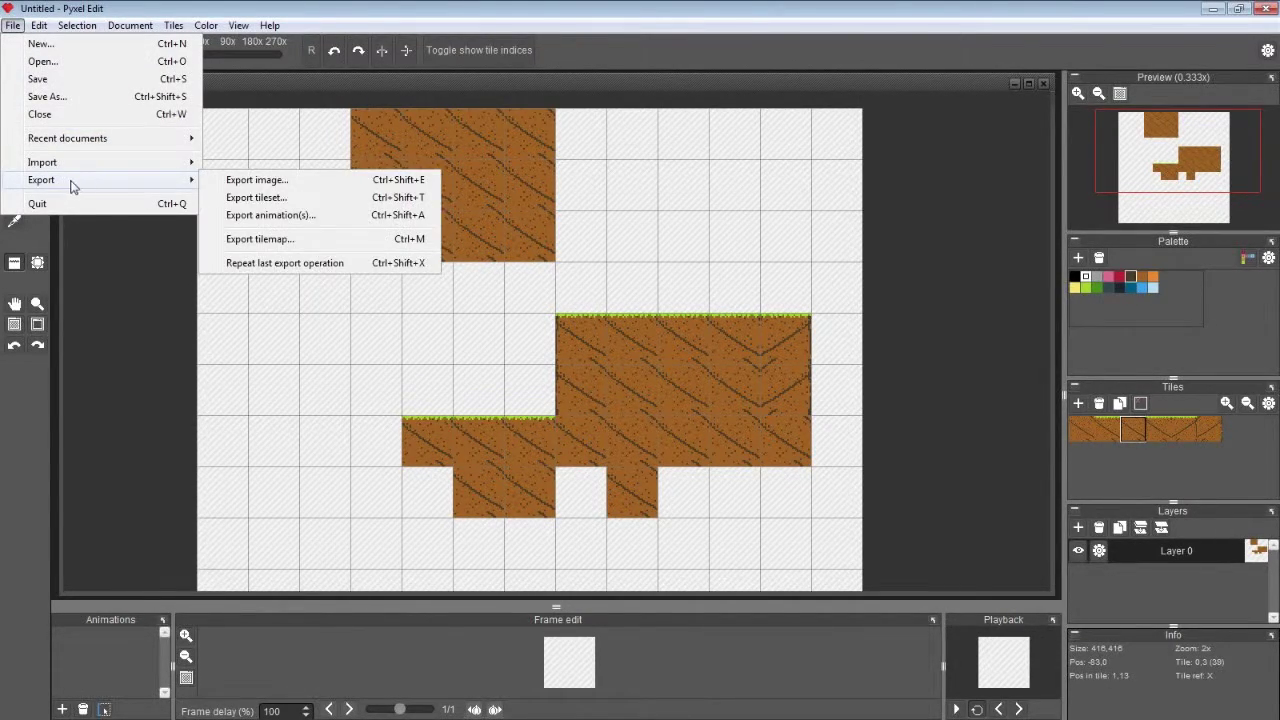
click(252, 199)
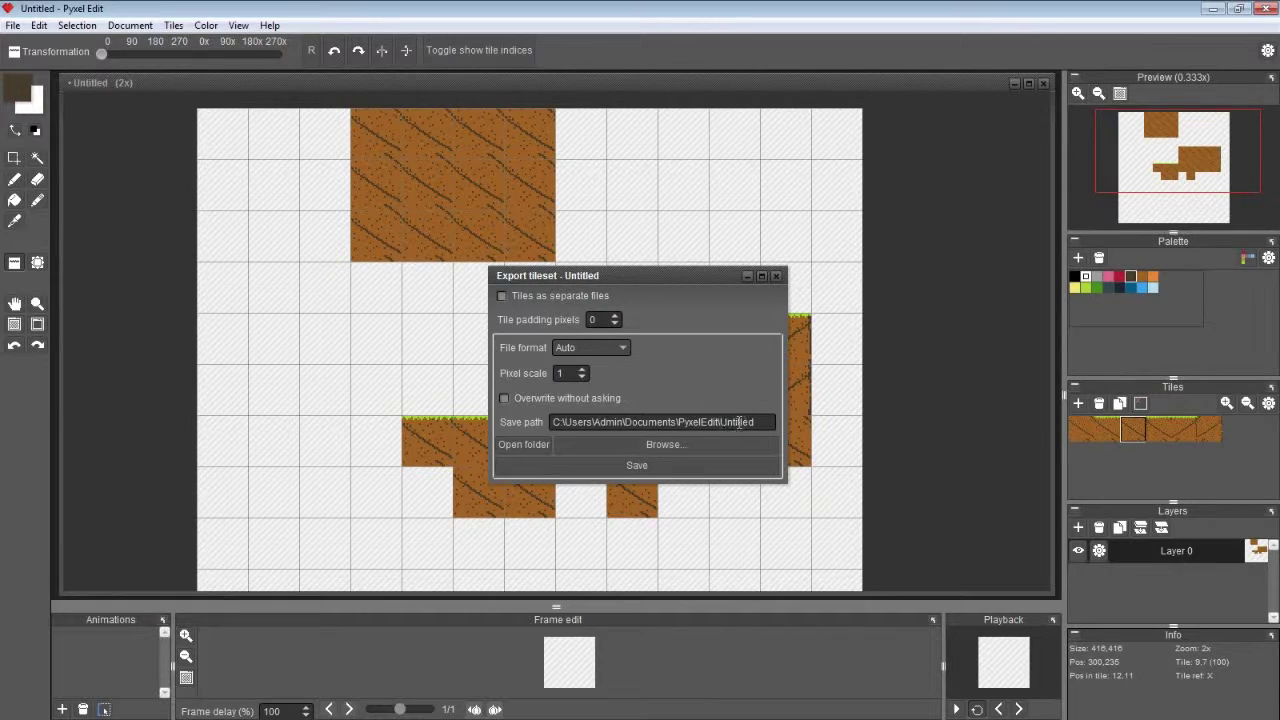
drag(758, 421, 722, 422)
text(ti)
click(663, 444)
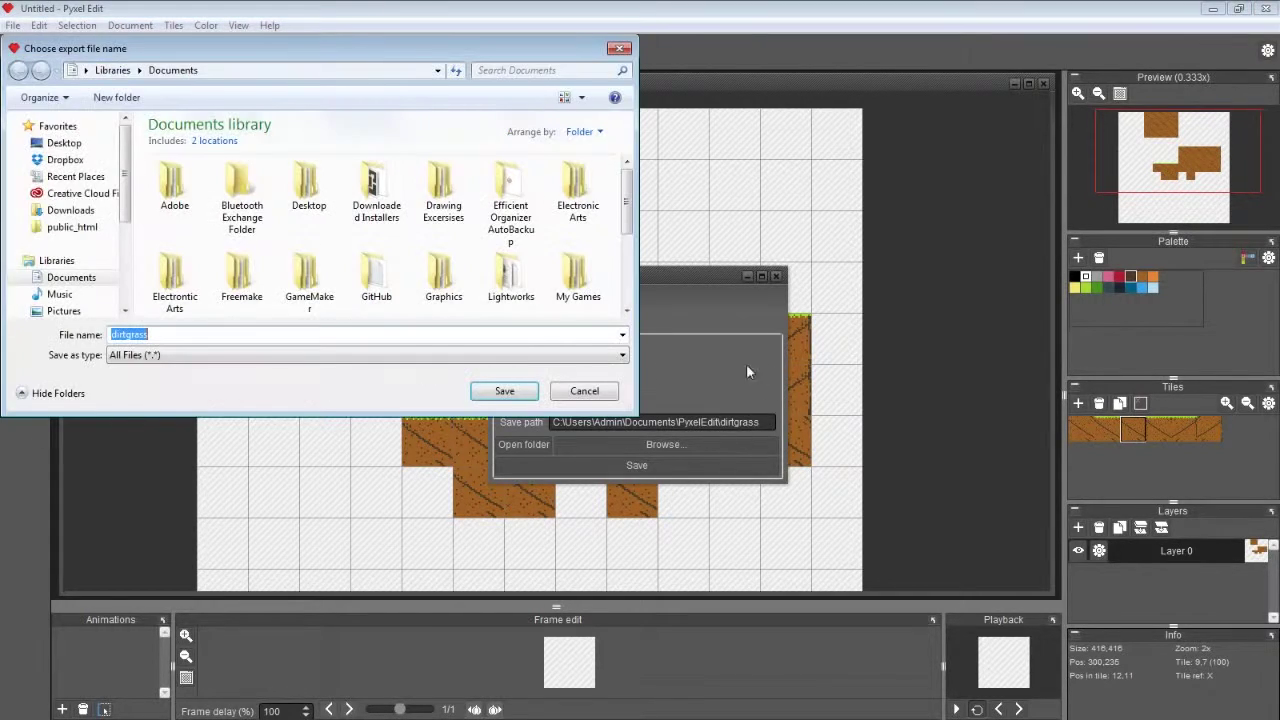
click(64, 143)
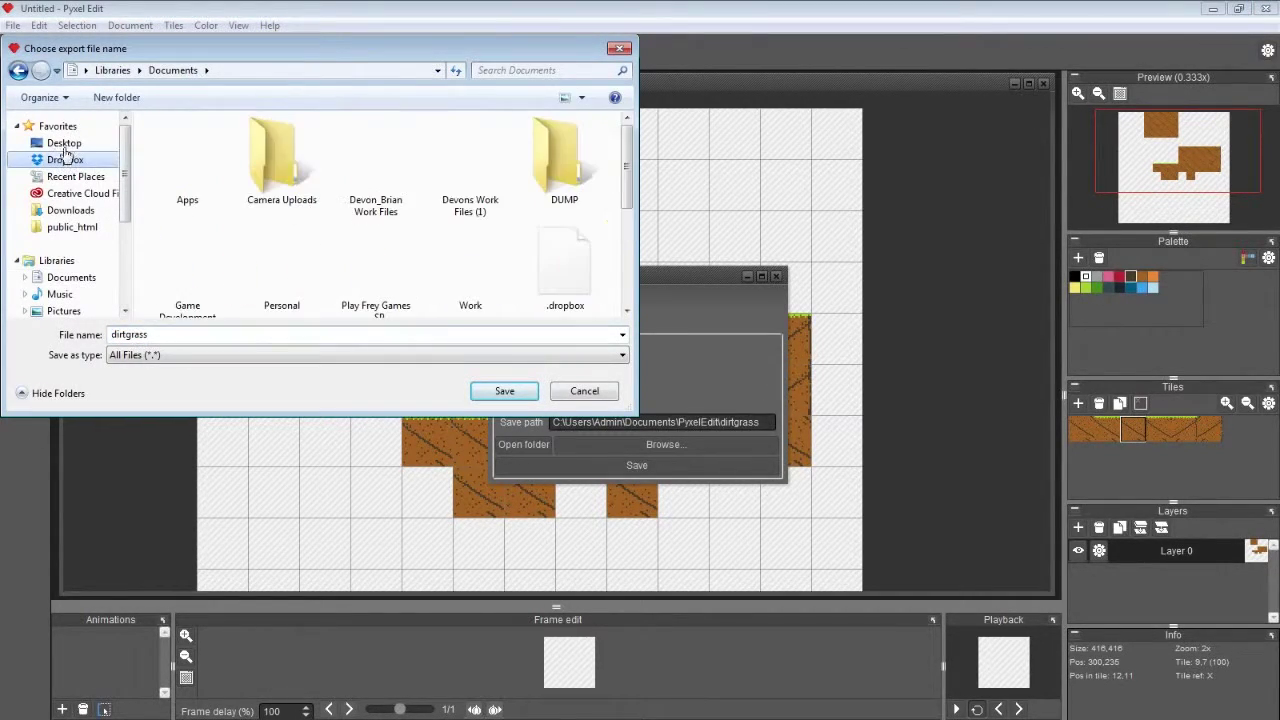
click(518, 393)
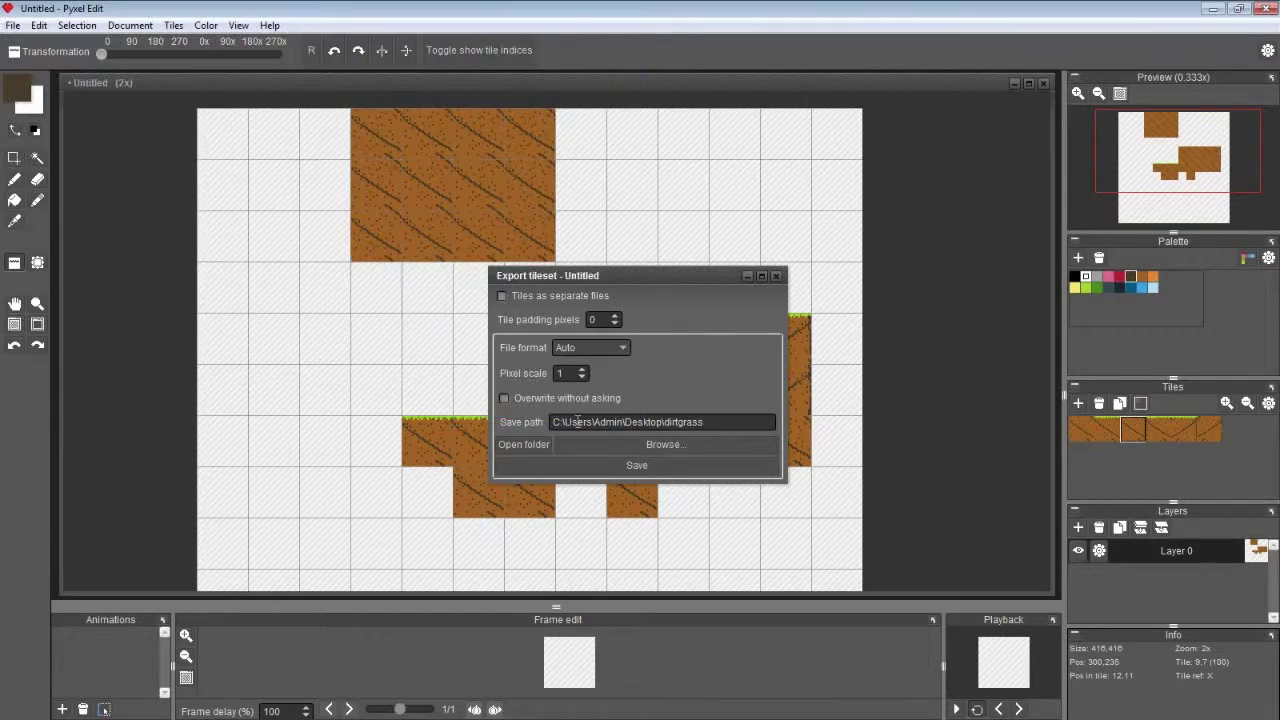
click(662, 470)
- Switch to the CRI project in GameMaker and look through its resource tree from sprites to rooms
double_click(1173, 12)
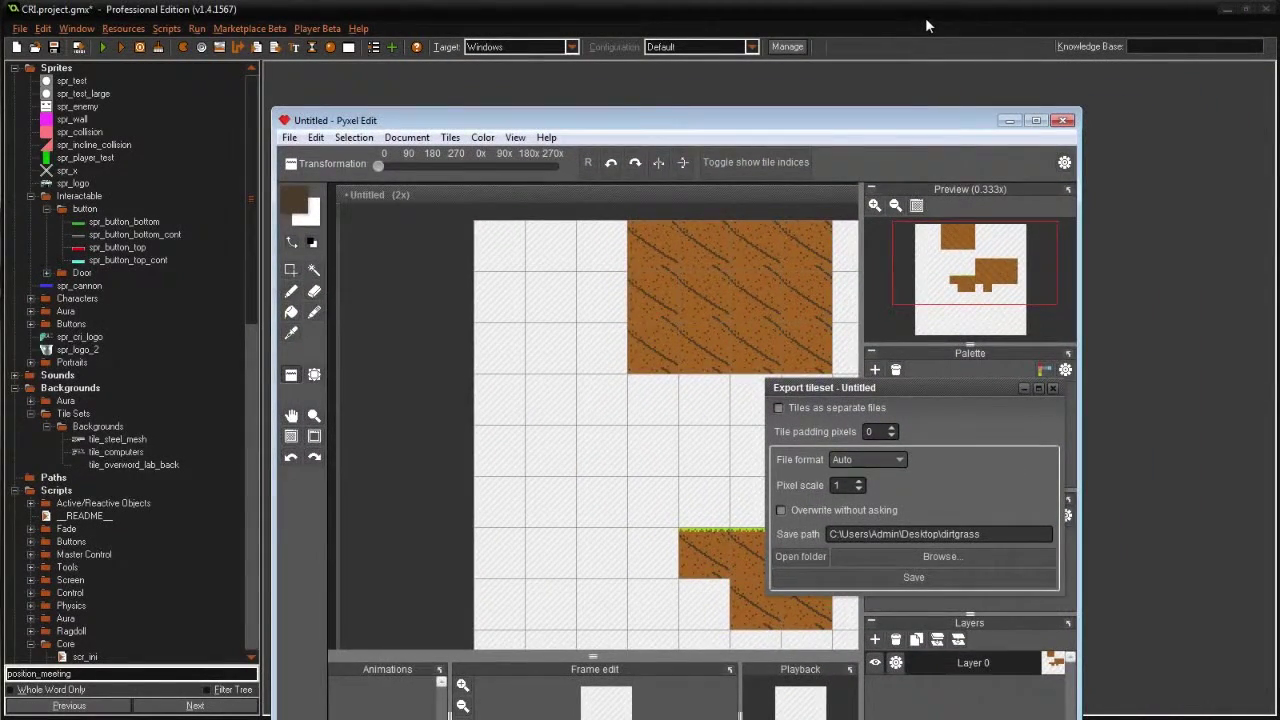
click(927, 25)
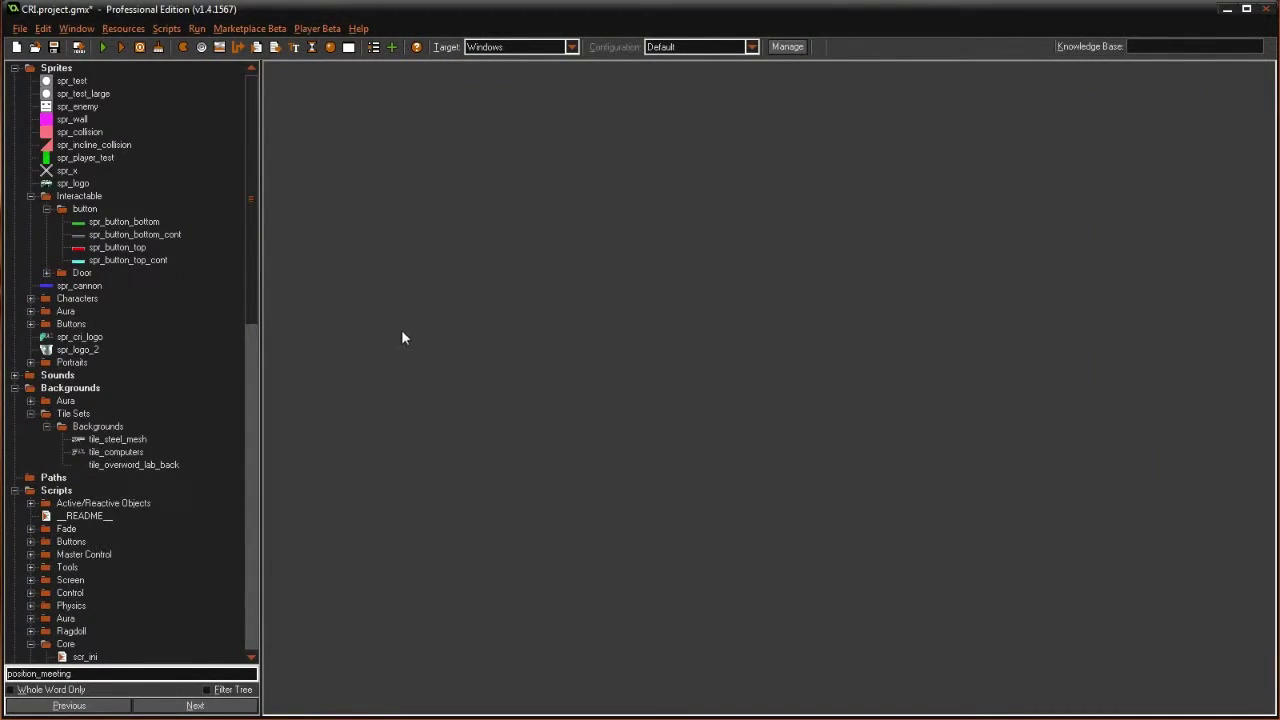
drag(249, 86, 249, 135)
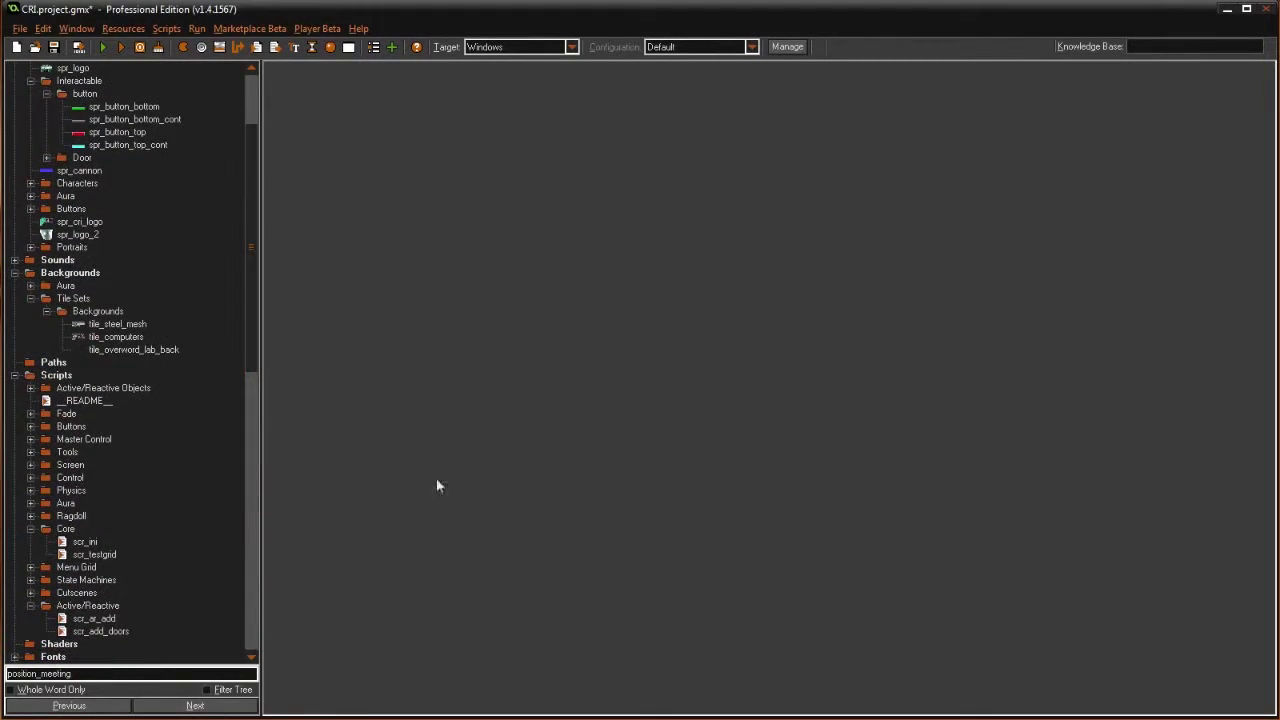
scroll(213, 254, down, 9)
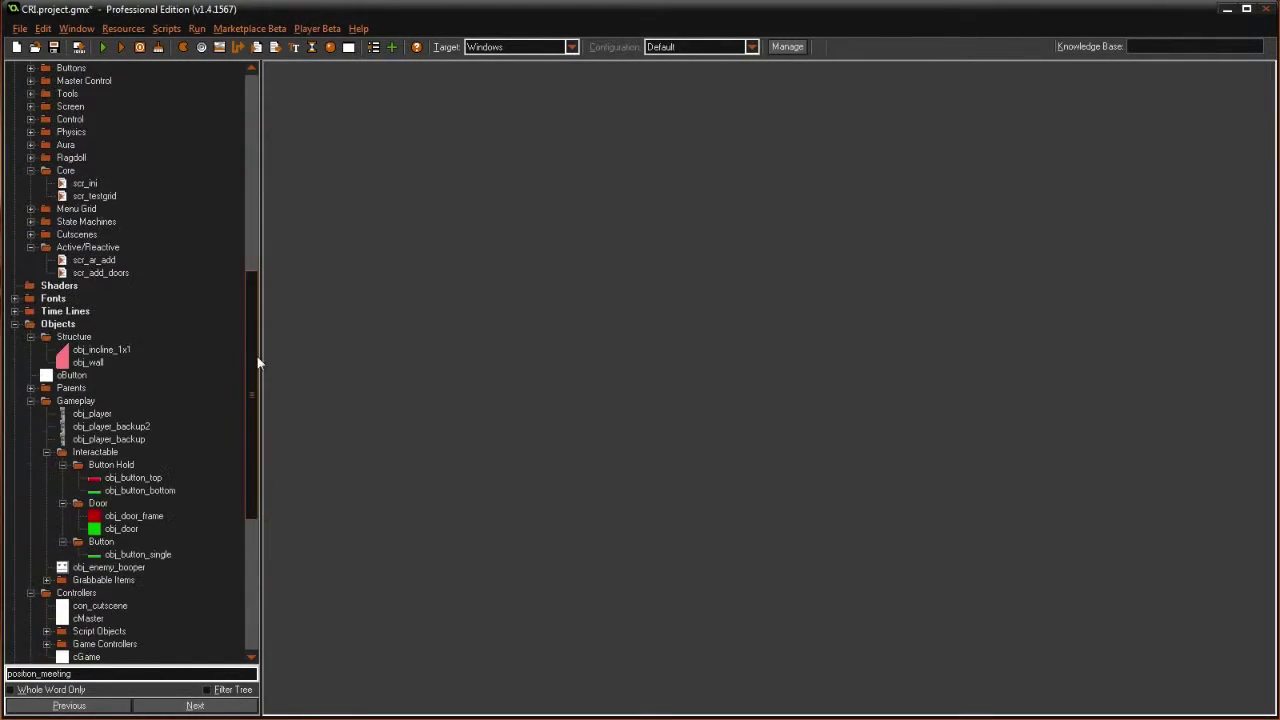
scroll(245, 400, down, 5)
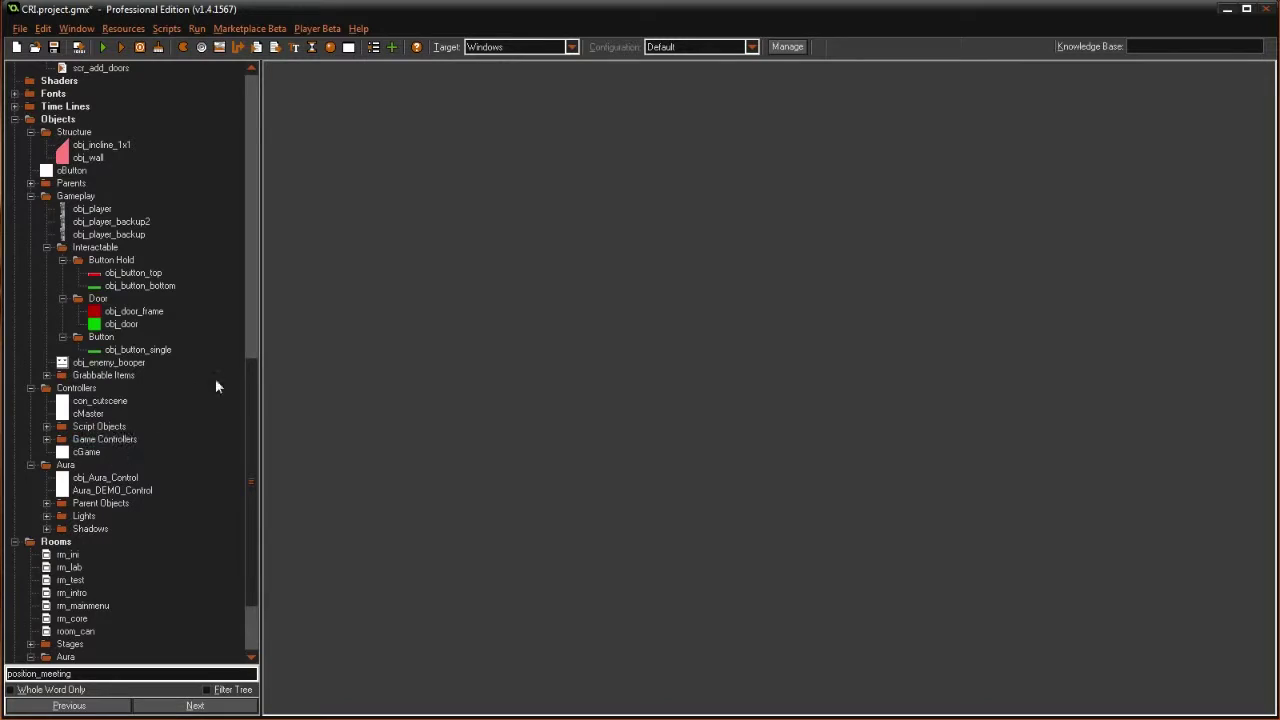
scroll(237, 277, up, 8)
scroll(128, 388, down, 4)
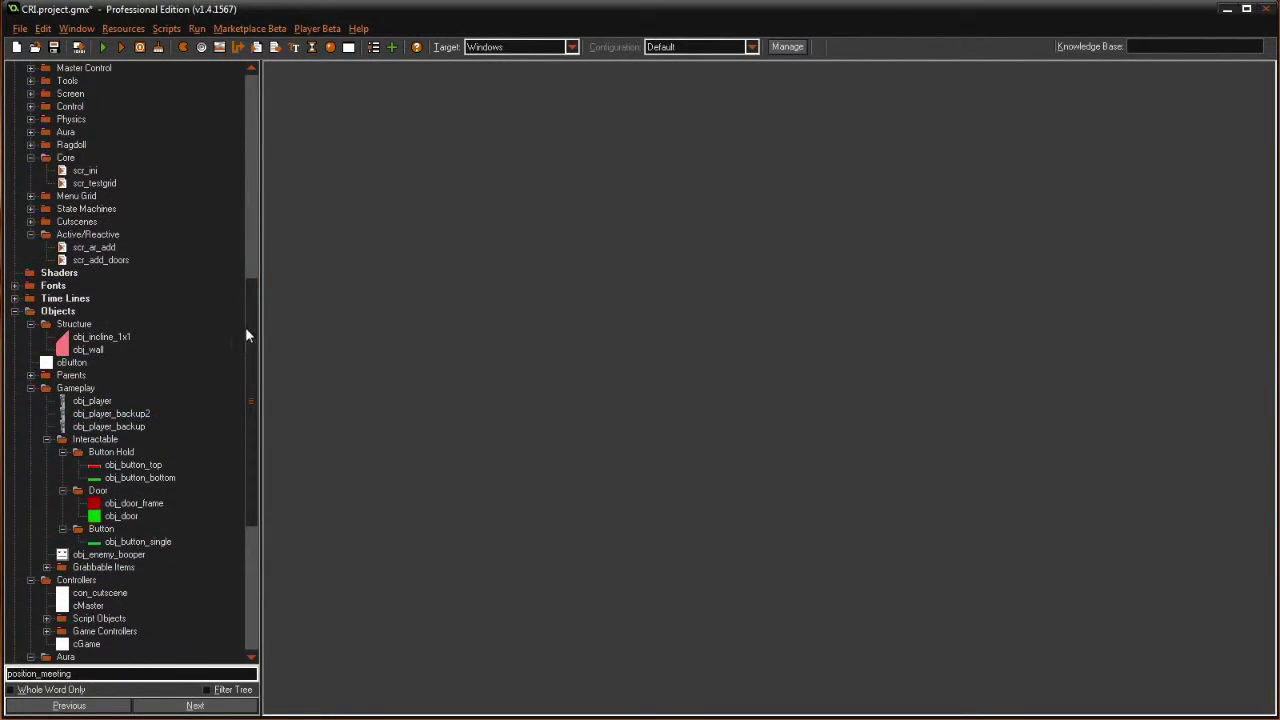
scroll(248, 336, up, 12)
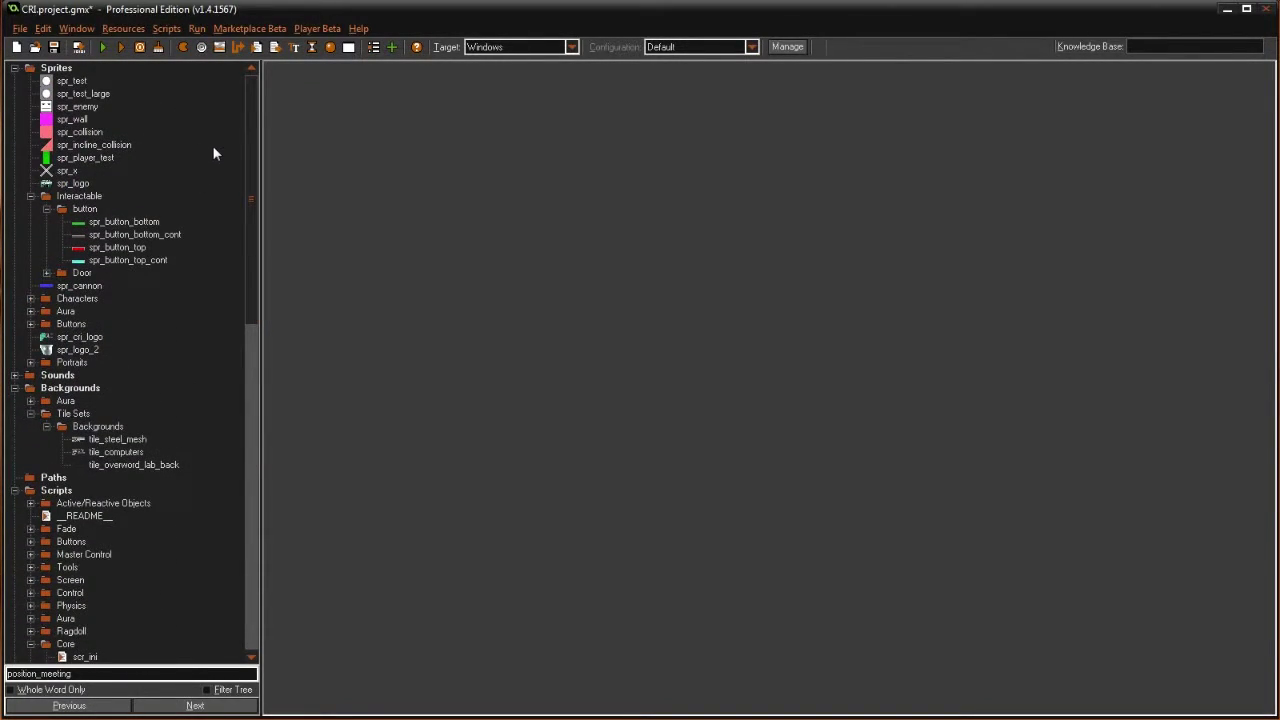
scroll(250, 208, down, 8)
- Collapse the Scripts and Sprites groups in the resource tree, keeping the Backgrounds group expanded
click(25, 200)
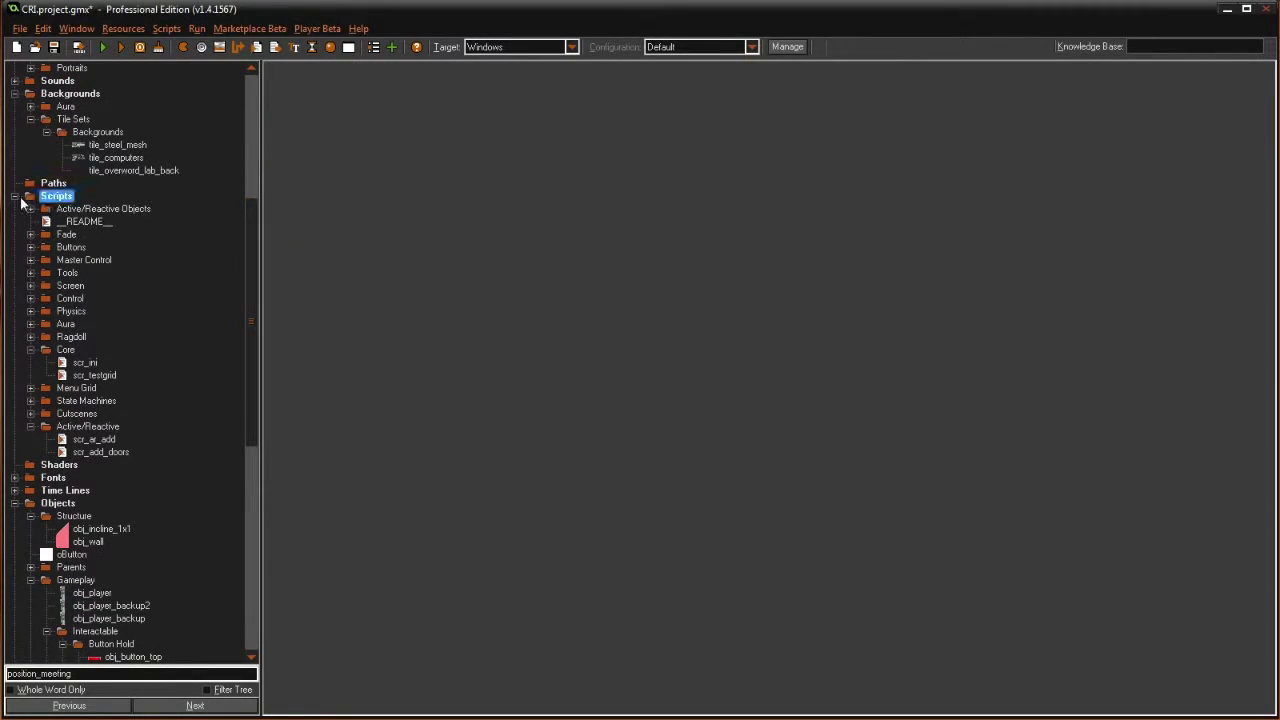
click(17, 197)
scroll(20, 200, up, 8)
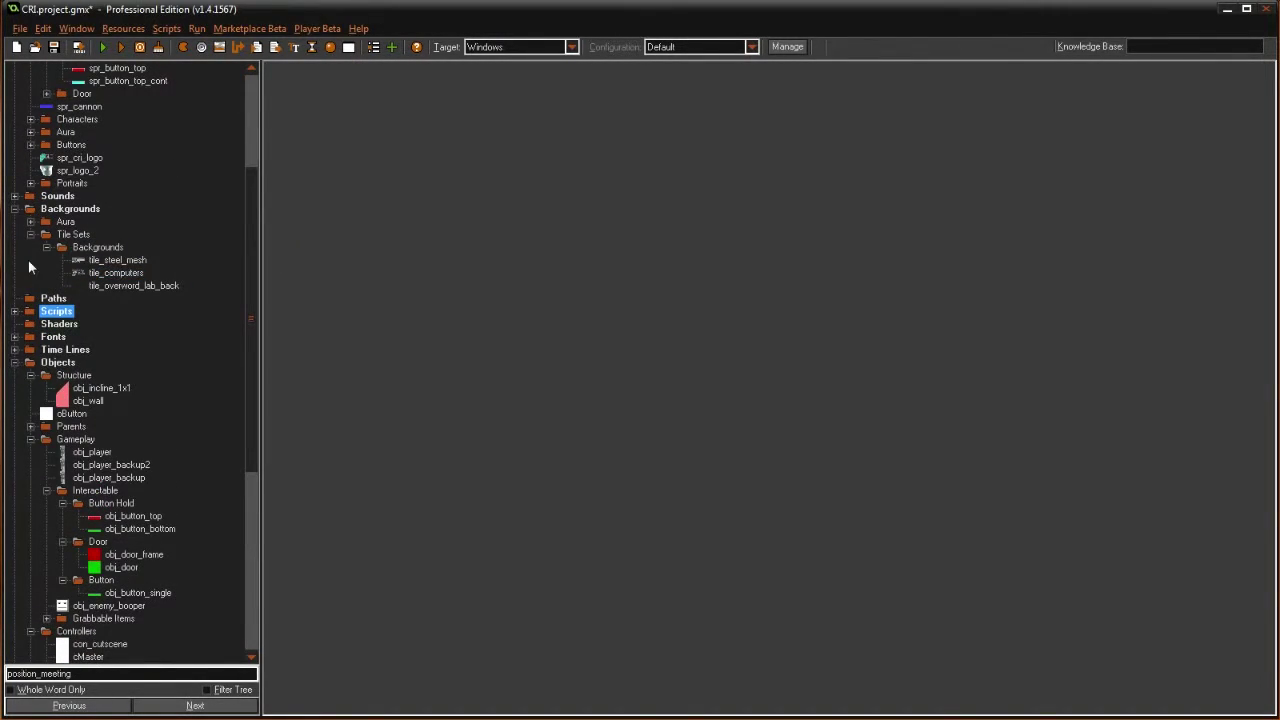
click(14, 68)
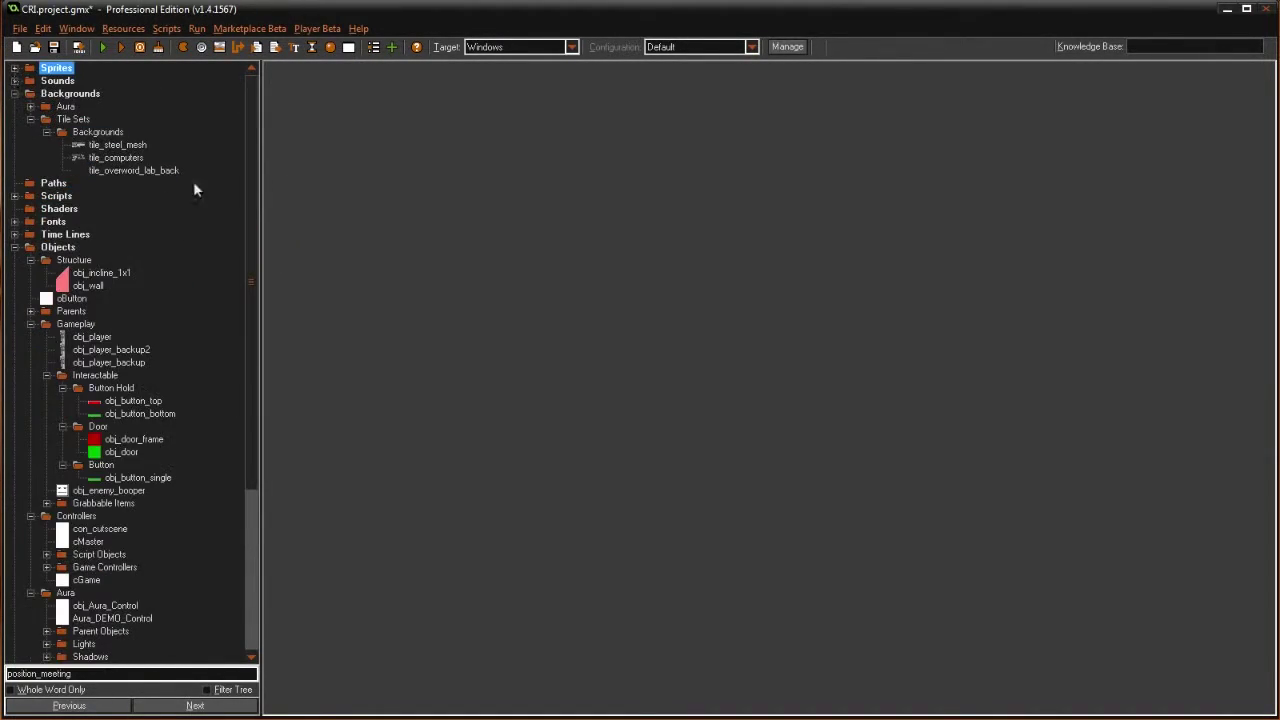
click(70, 93)
click(14, 93)
click(14, 93)
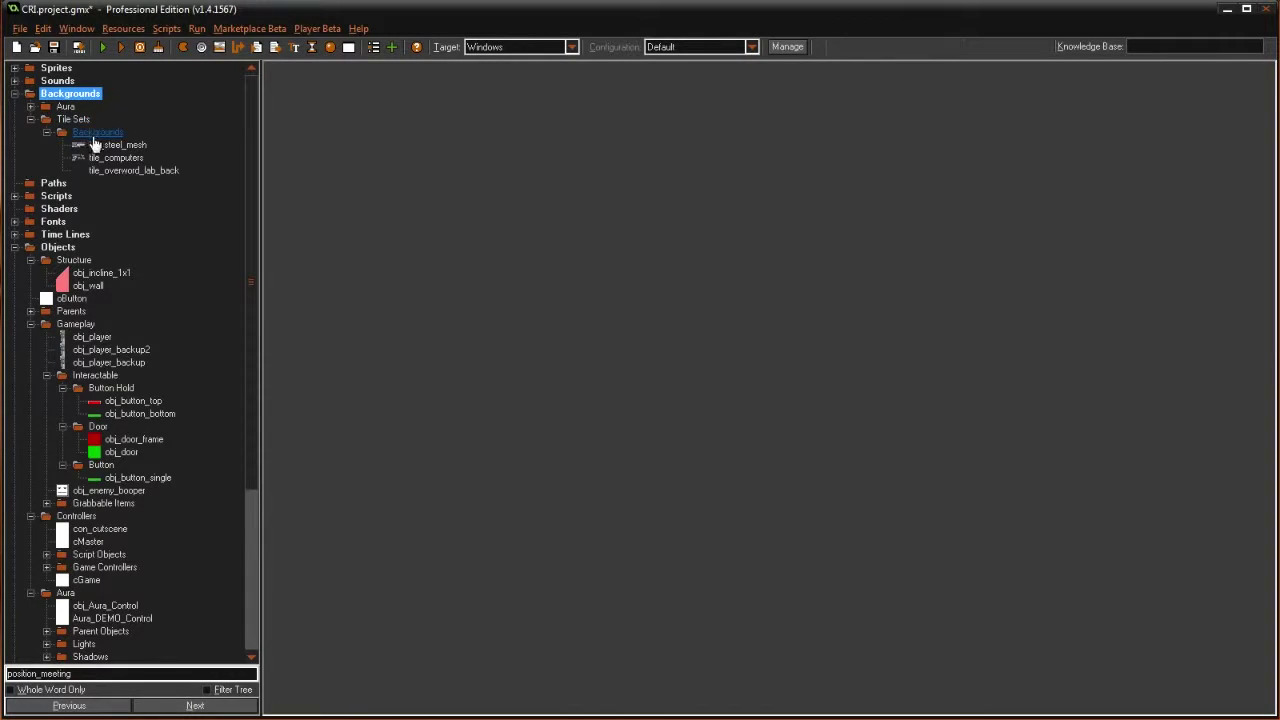
- Create a background in the Backgrounds group under Tile Sets and name it tile_grassdirt
right_click(78, 138)
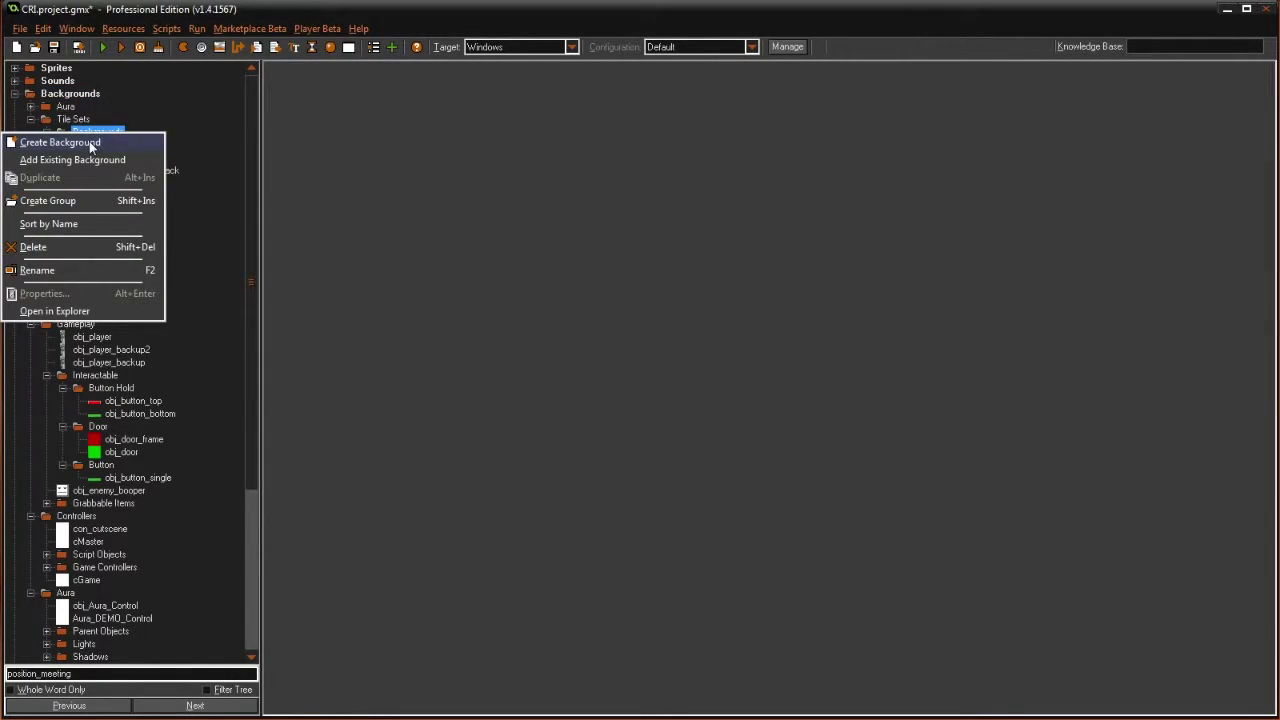
click(94, 137)
drag(509, 255, 467, 133)
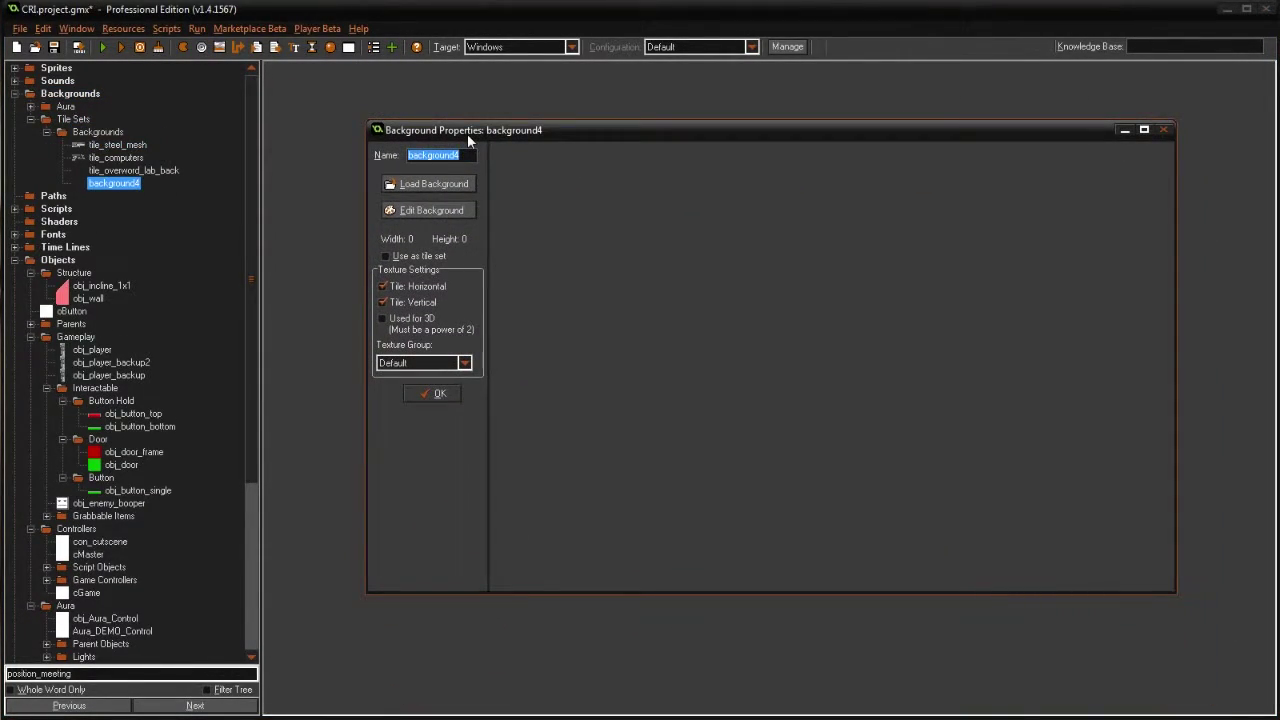
text(tile_grassdirt)
- Load dirtgrass.png from the Desktop as the image of the tile_grassdirt background
click(462, 182)
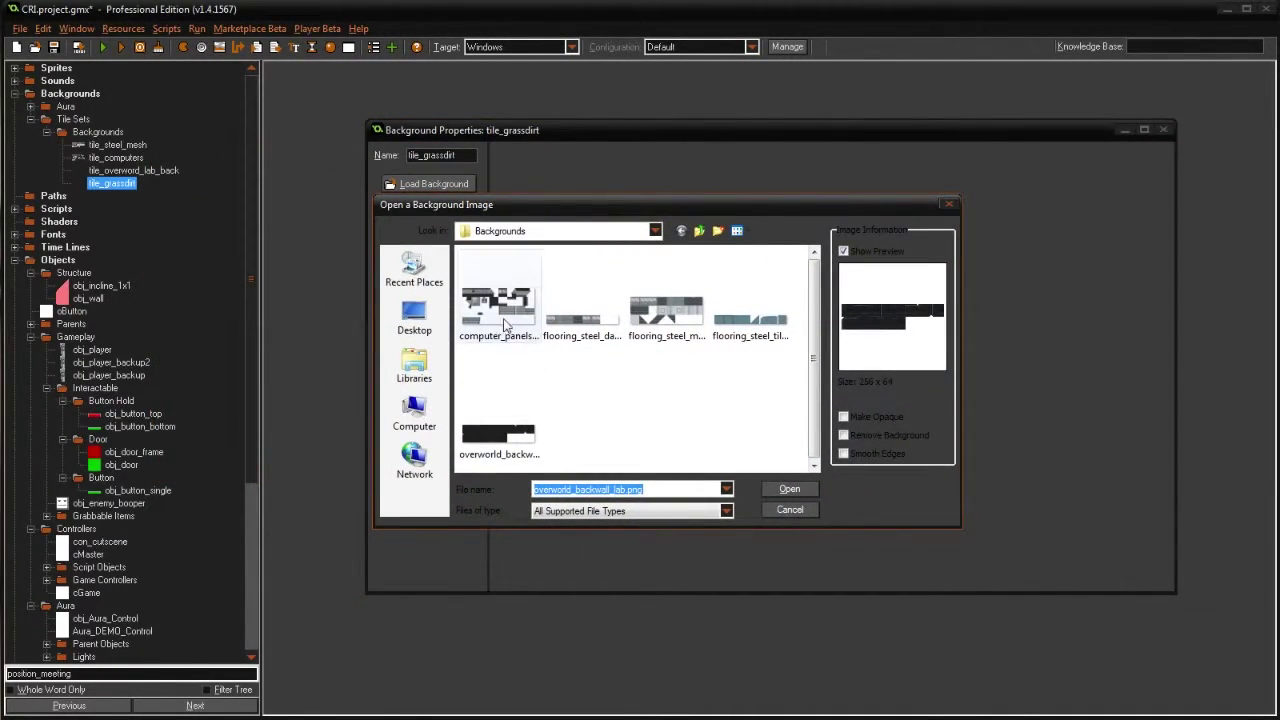
click(414, 318)
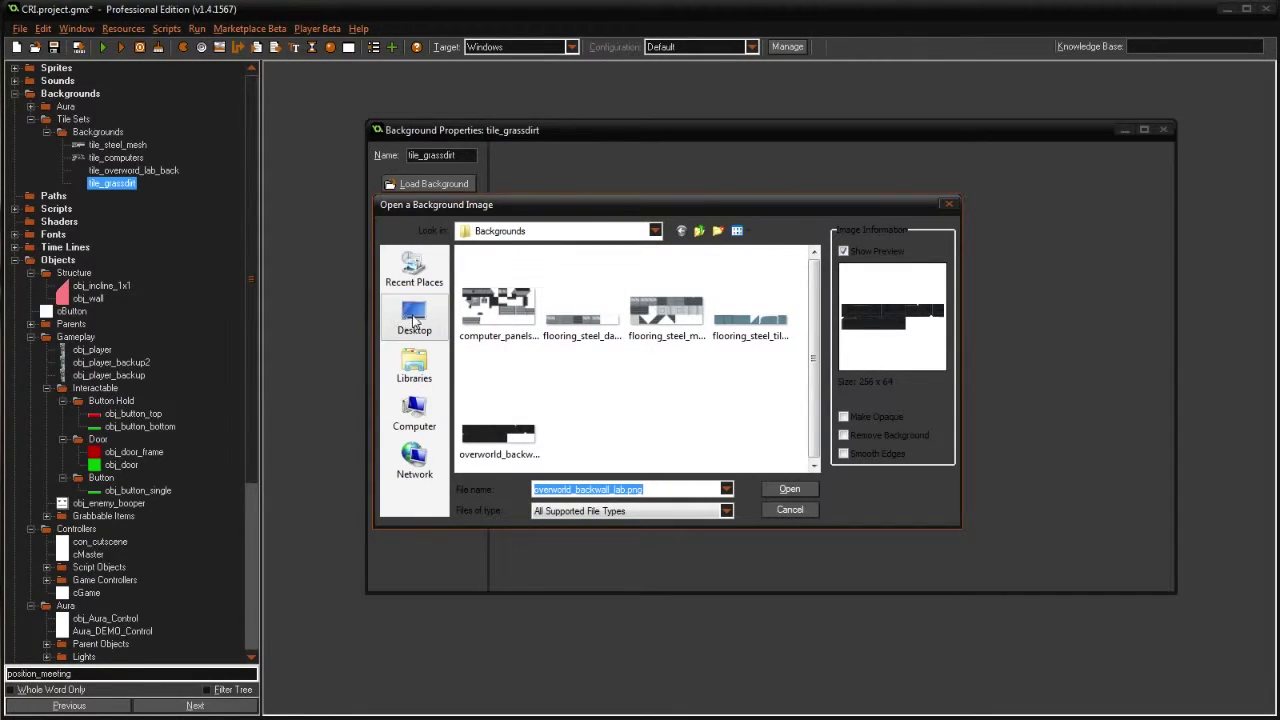
drag(814, 280, 814, 428)
click(528, 335)
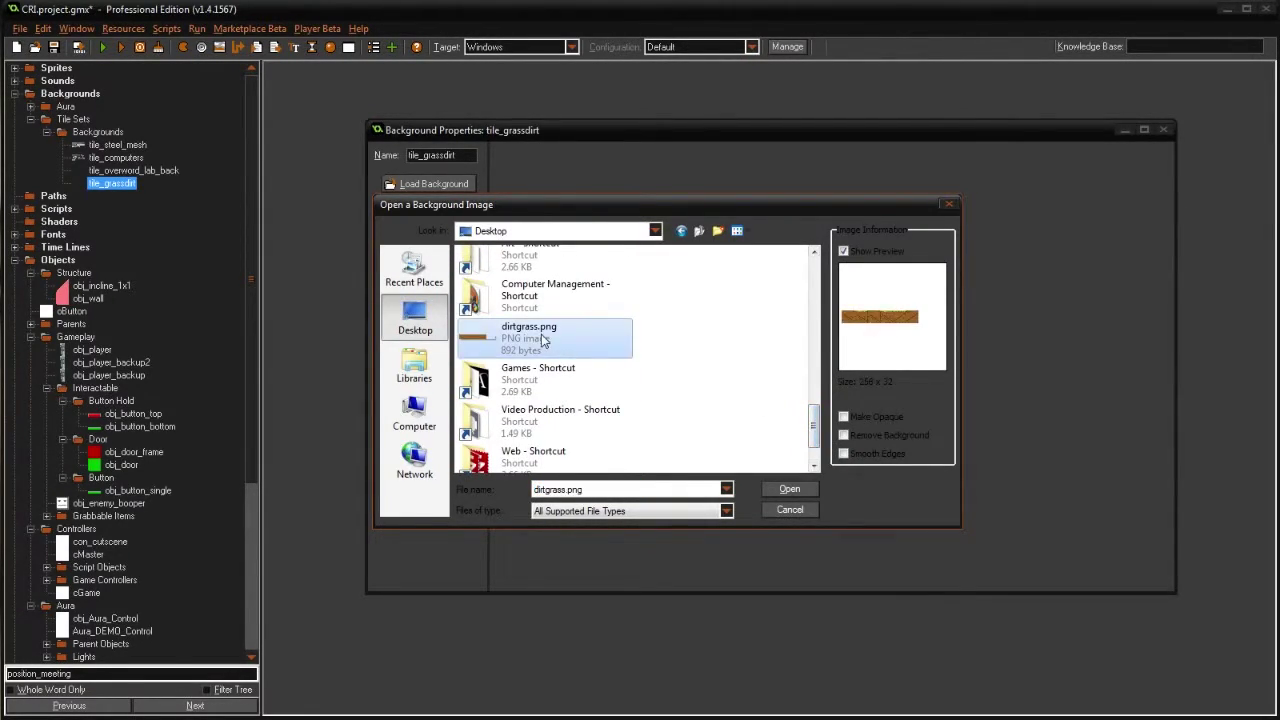
click(786, 488)
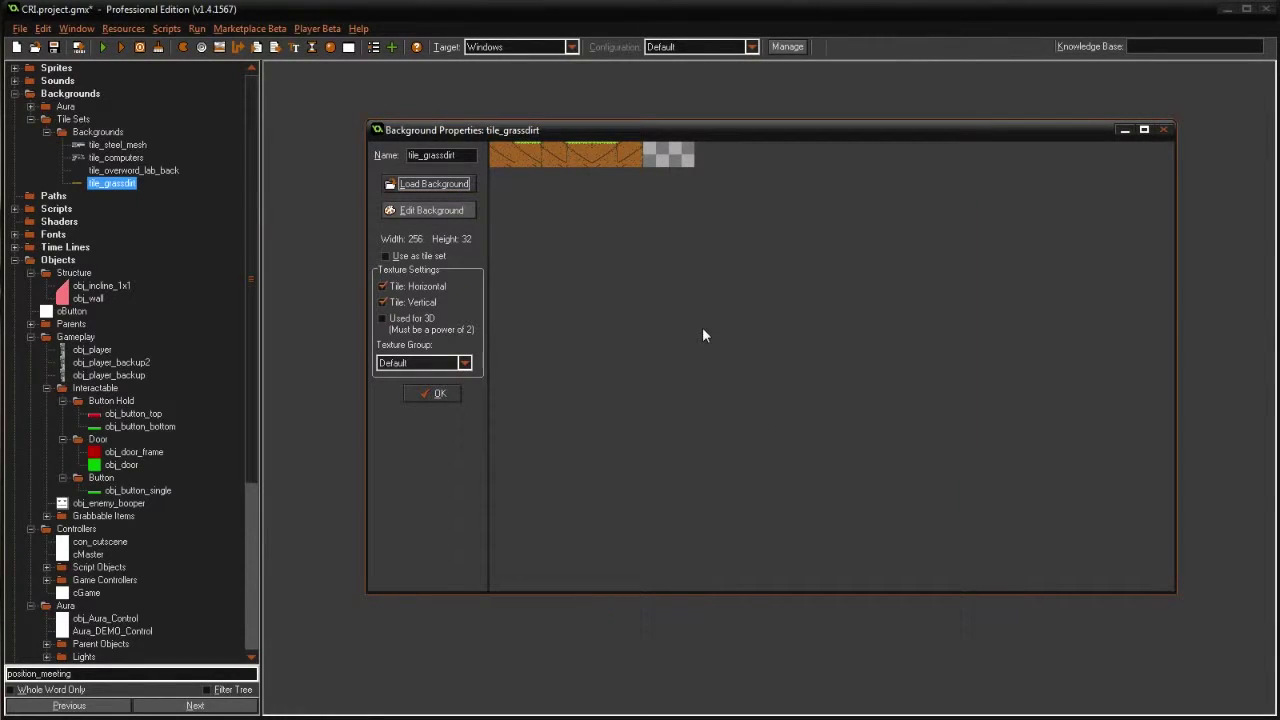
- Enable tile_grassdirt as a tile set with a tile width of 32 and a tile height of 32
click(385, 257)
double_click(582, 171)
text(32)
key(Tab)
text(32)
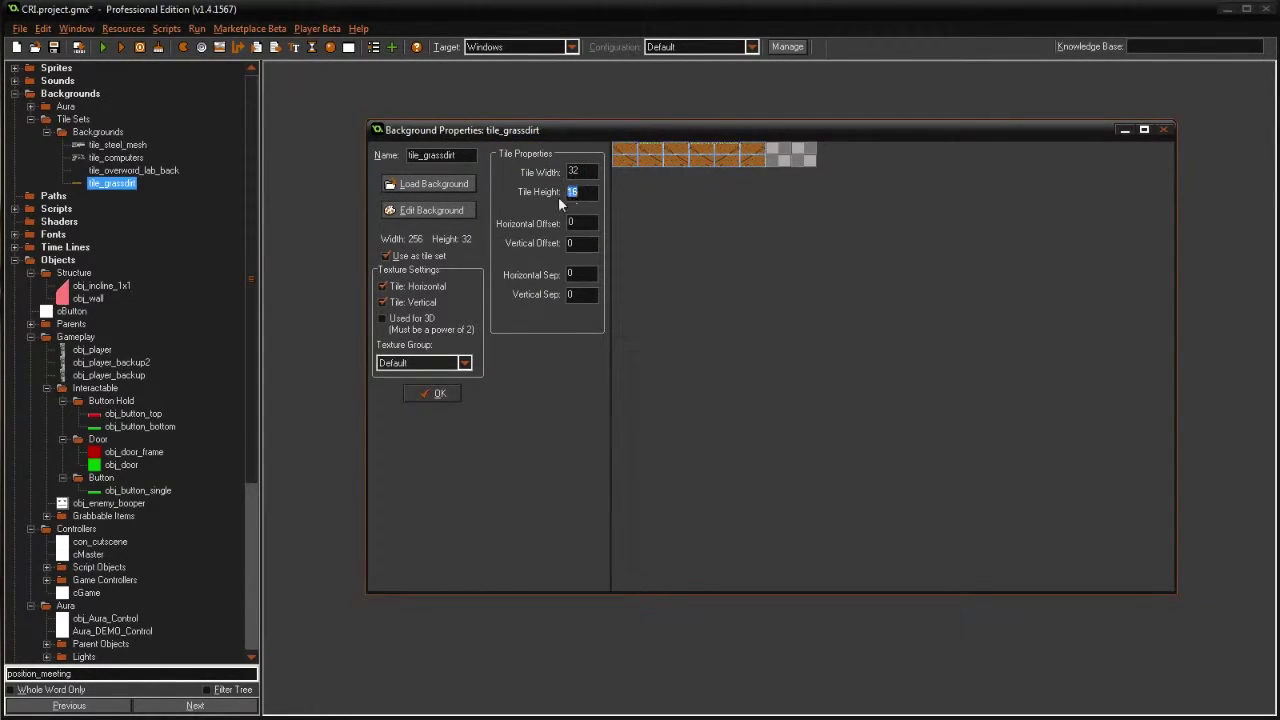